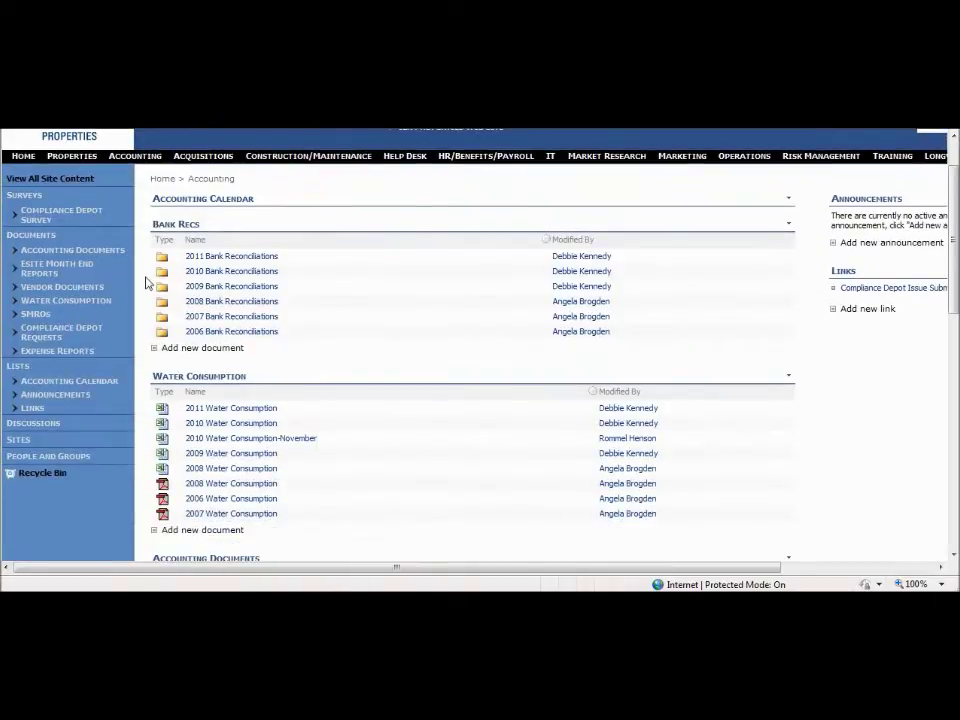
Step: Scroll to Vendor Documents and open the Compliance Depot Vendor Packet FINAL 5.19.11 PDF
scroll(148, 283, "down", 6)
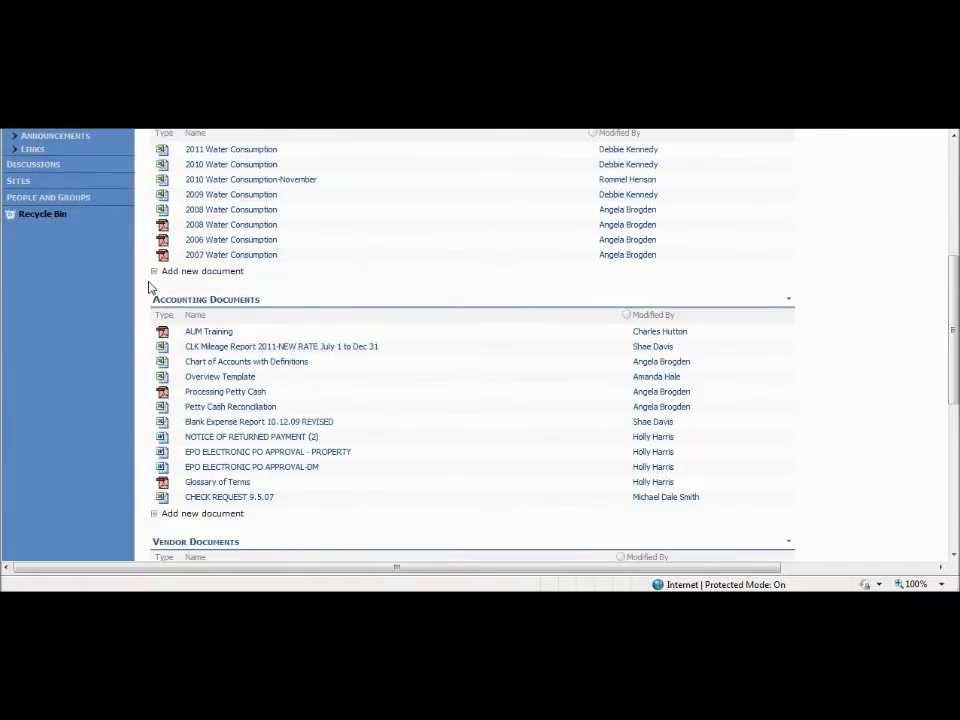
scroll(148, 287, "down", 1)
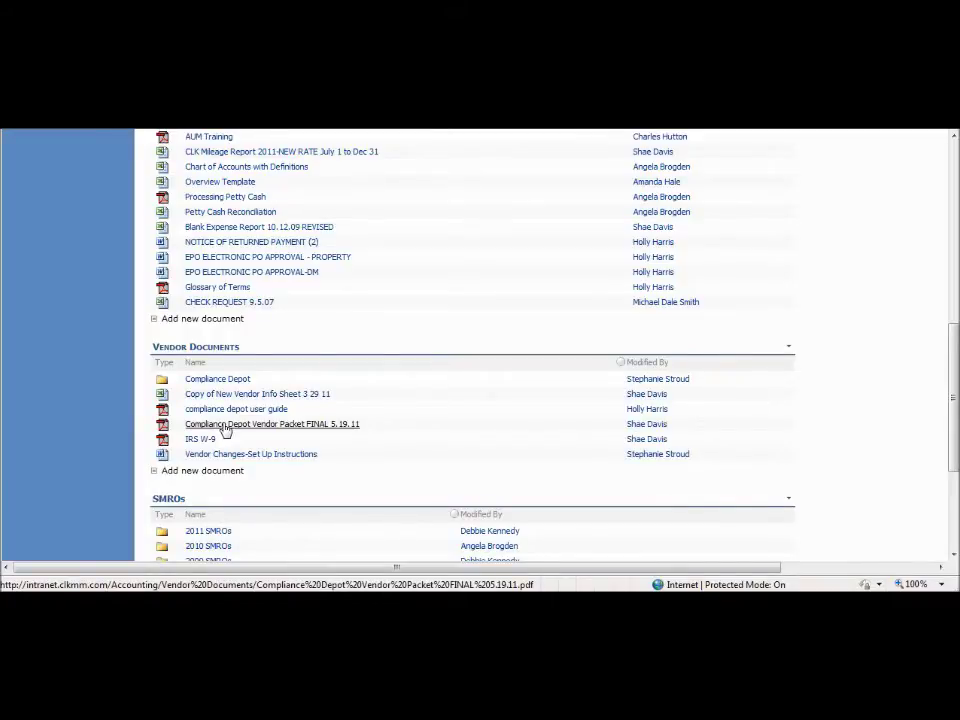
left_click(225, 428)
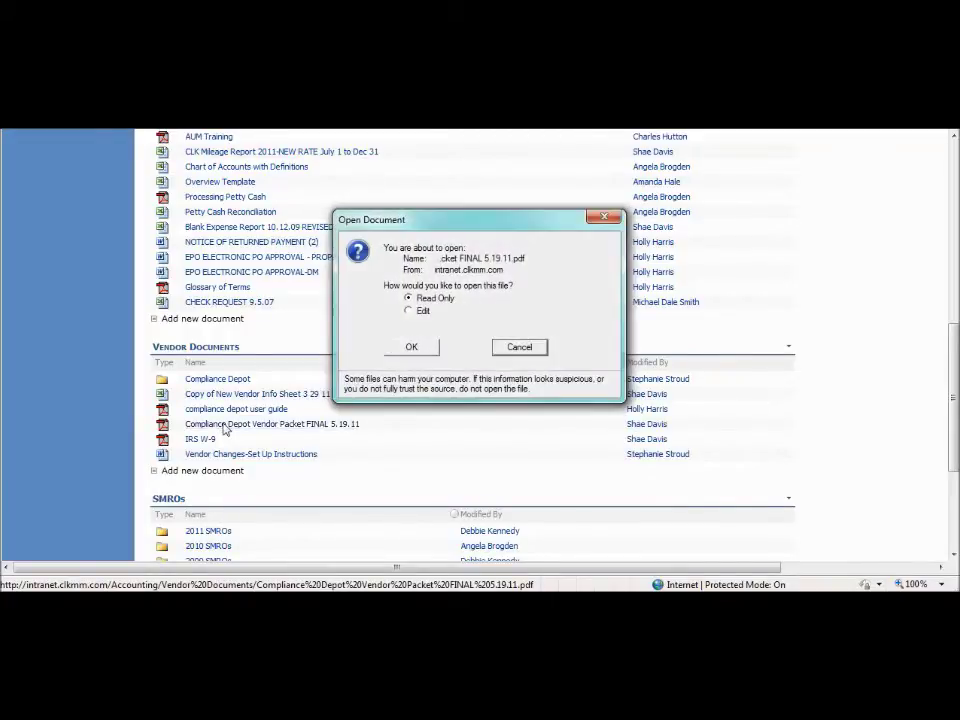
Step: Open the packet read-only and read through the cover letter and agreement
left_click(412, 347)
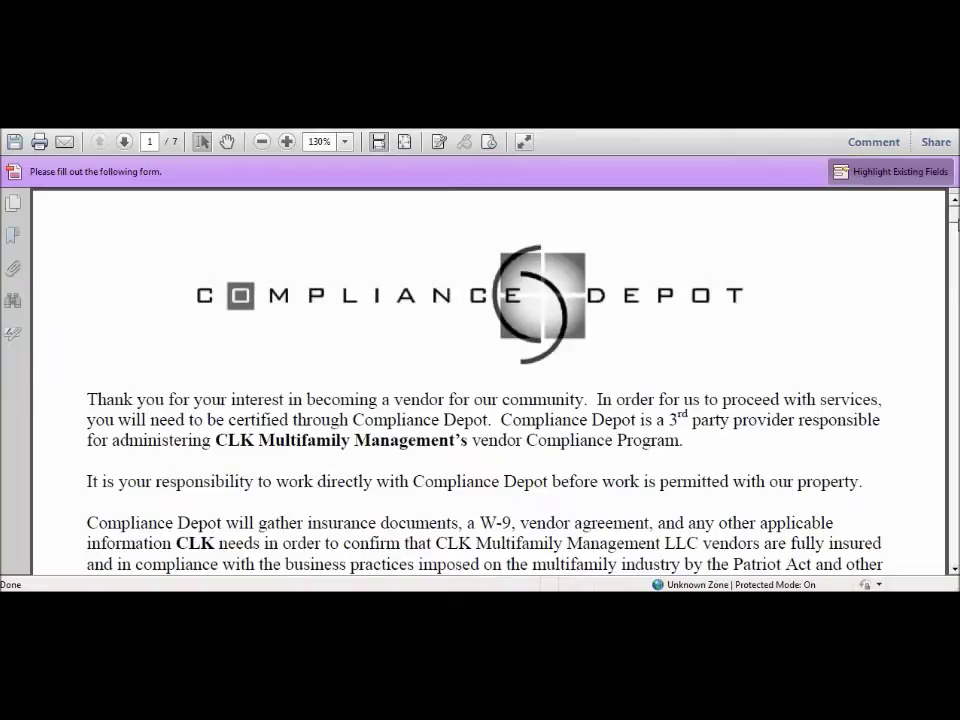
scroll(488, 380, "down", 2)
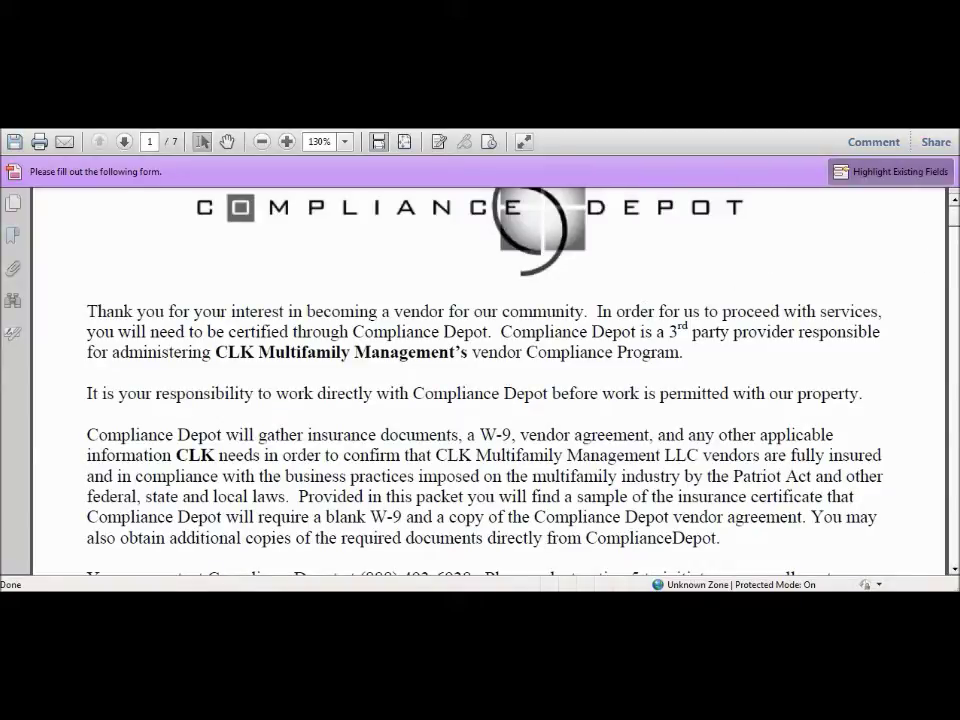
left_click_drag(956, 229, 954, 241)
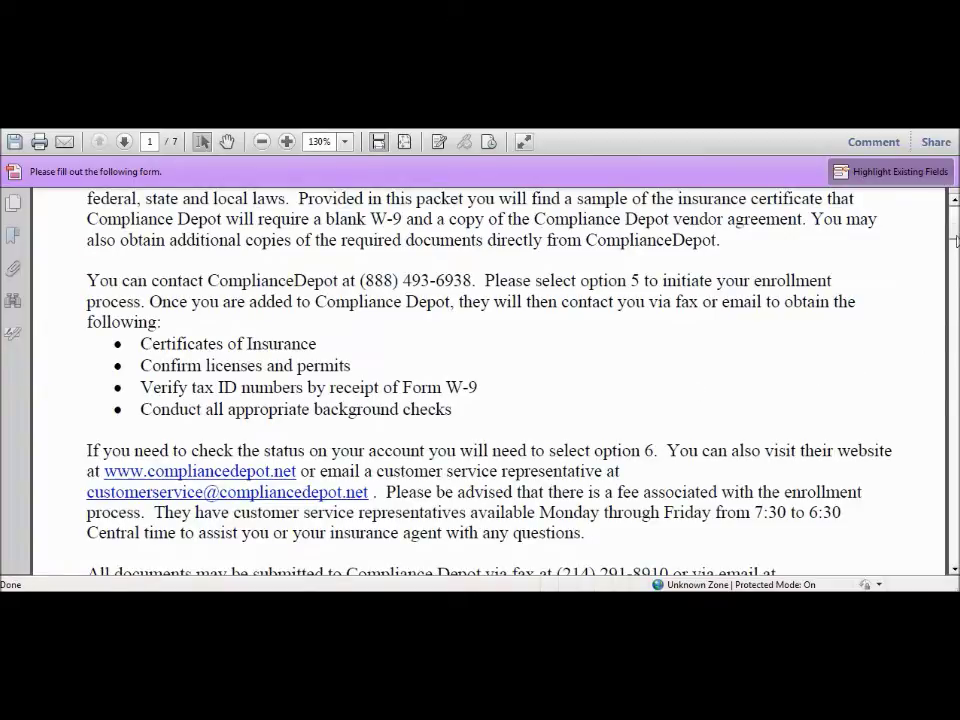
left_click_drag(955, 240, 955, 248)
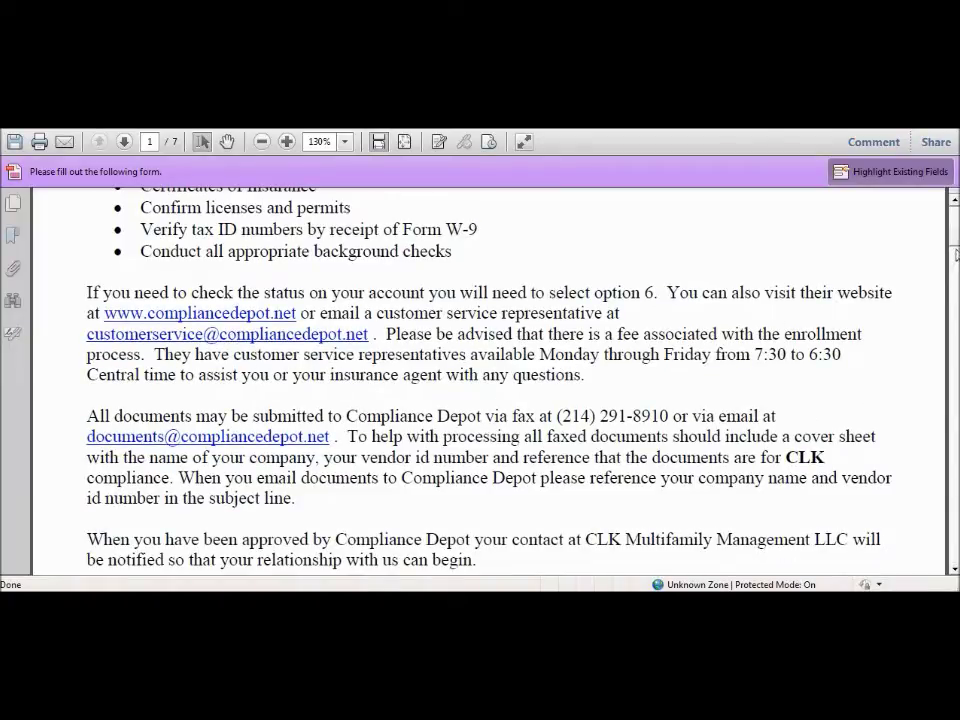
left_click_drag(955, 247, 950, 272)
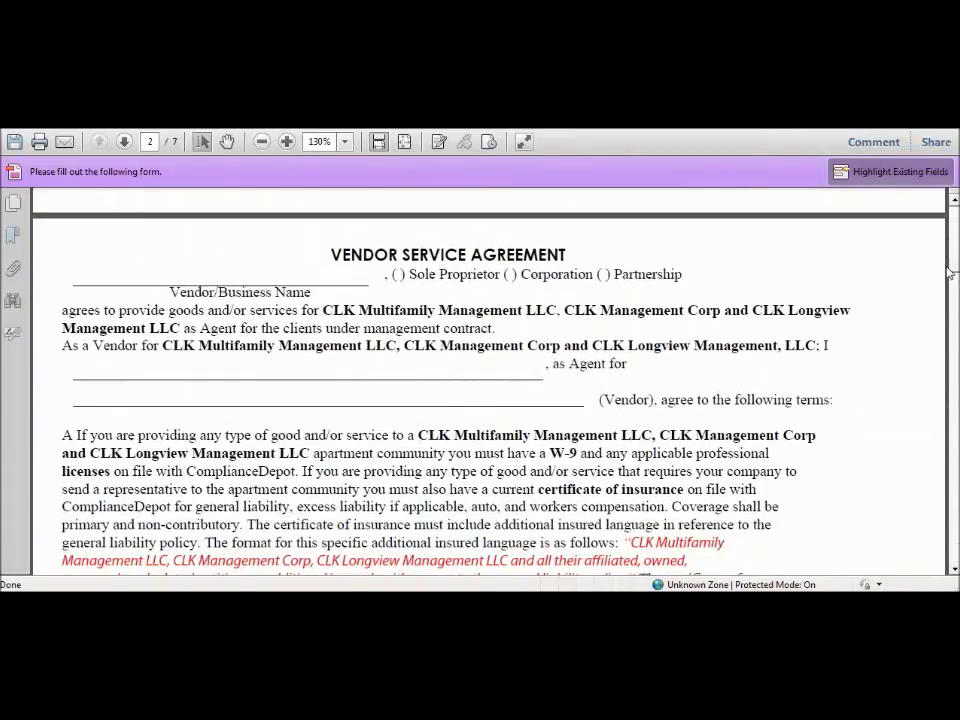
left_click_drag(950, 272, 951, 310)
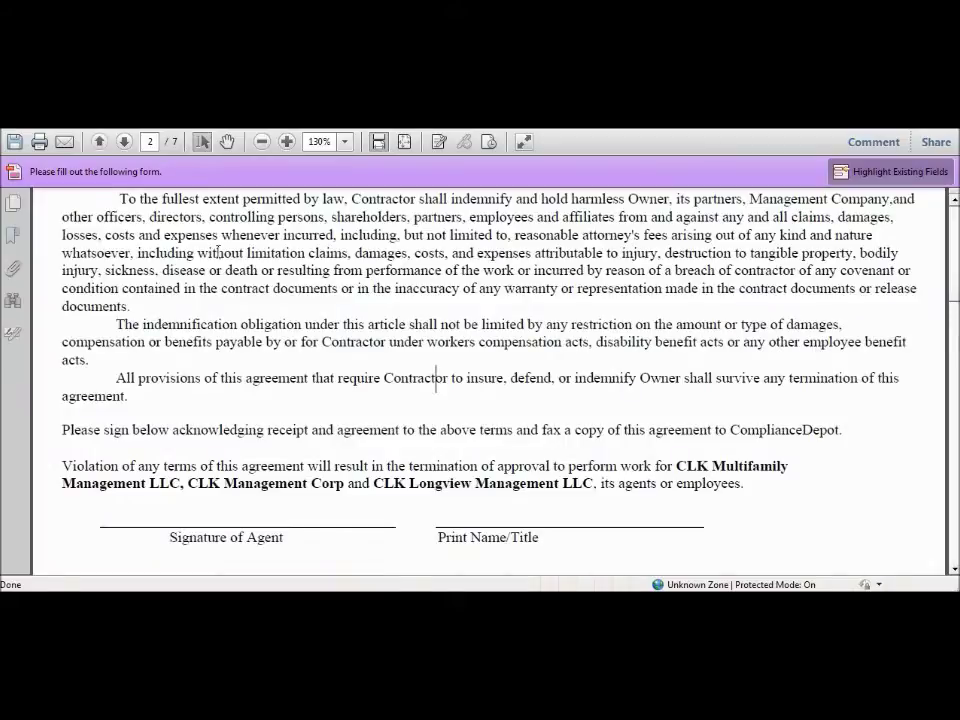
Step: Page through the liability certificate and W-9 to page 7 of 7, then return to Vendor Documents
left_click(124, 142)
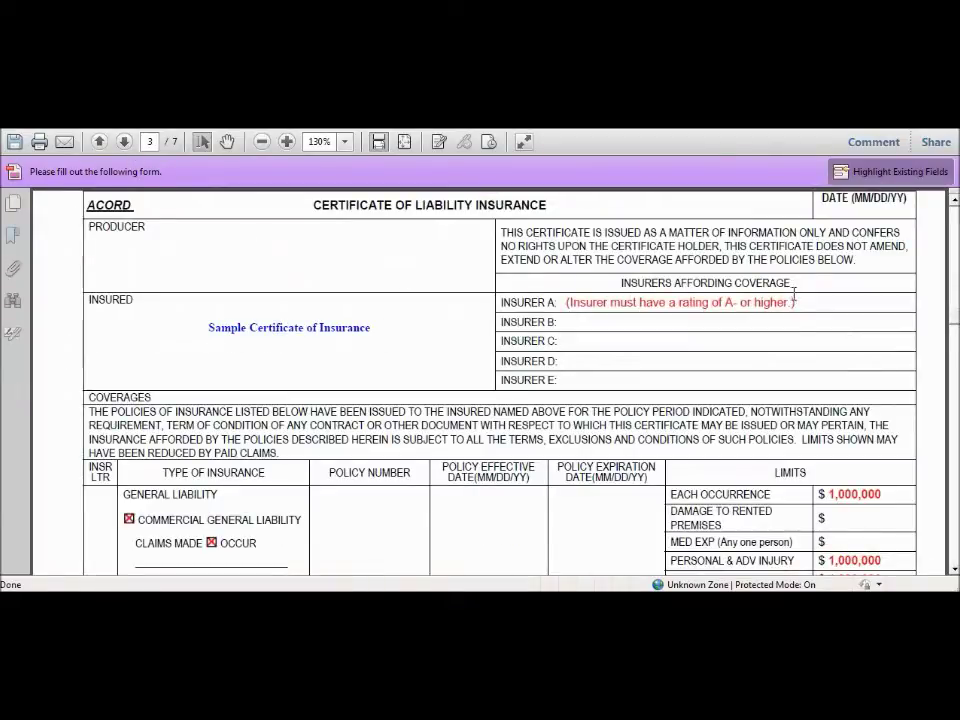
left_click(124, 142)
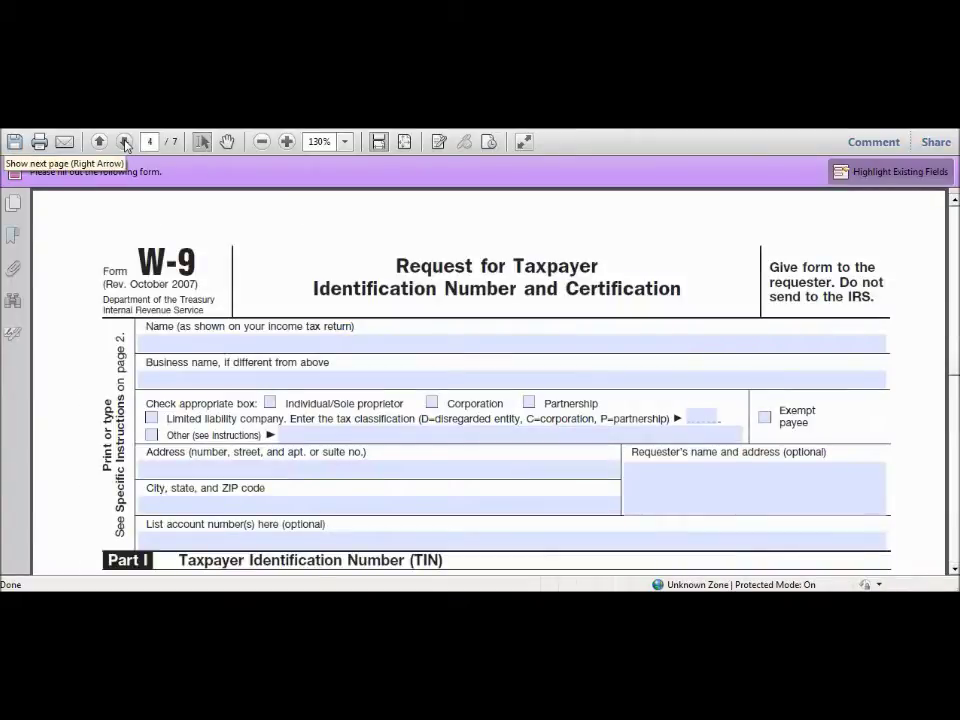
left_click(124, 142)
left_click(124, 142)
left_click(123, 143)
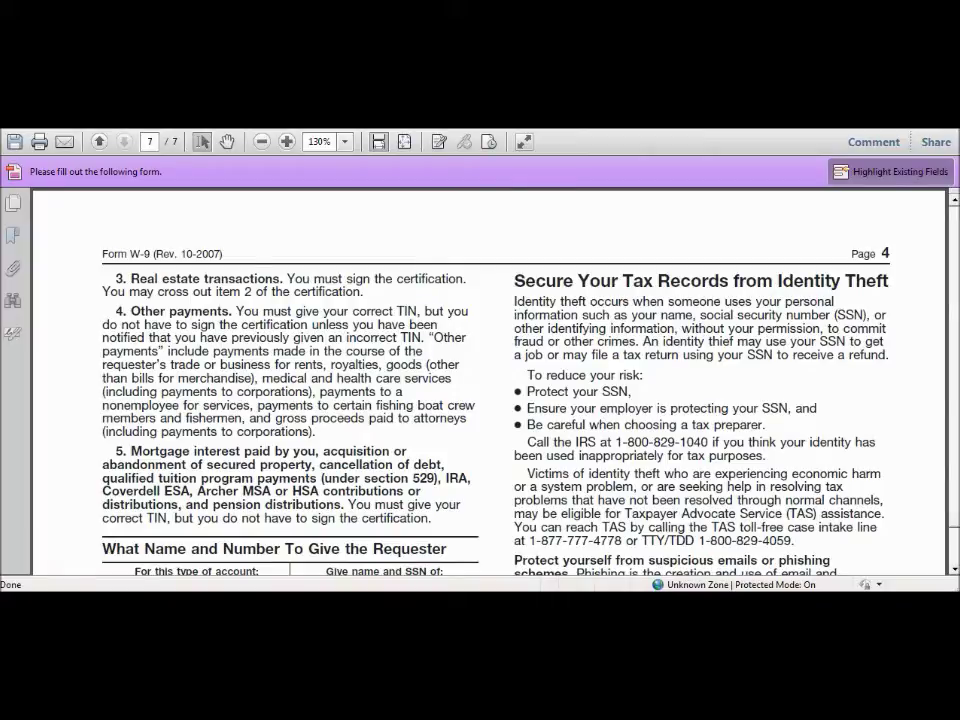
key("alt+Left")
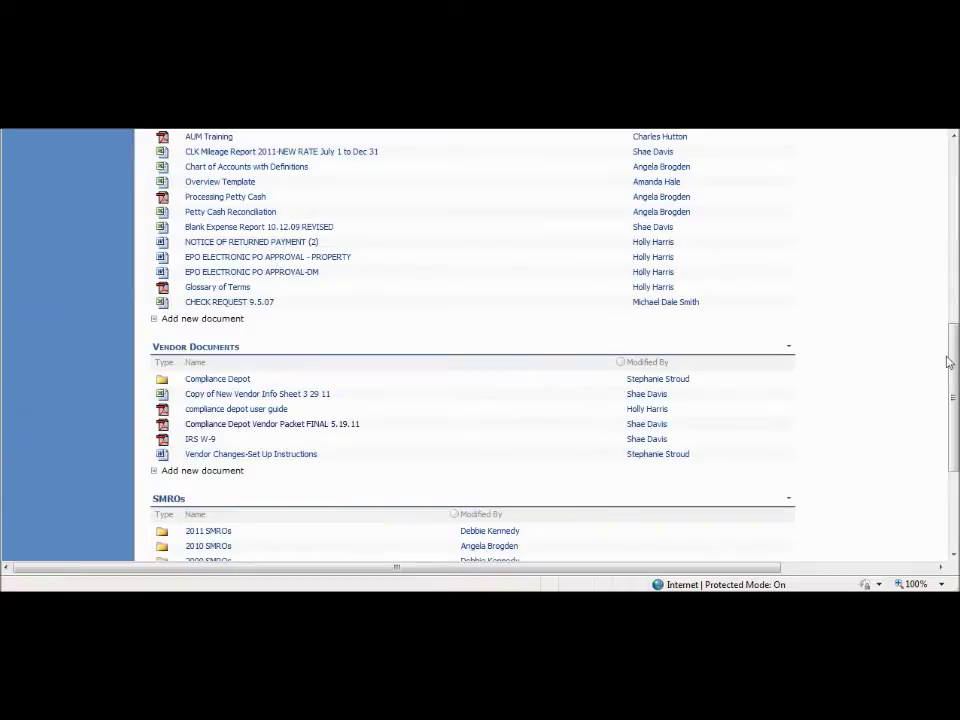
Step: From the intranet Home page Links, open Compliance Depot in a maximized browser window
key("alt+Left")
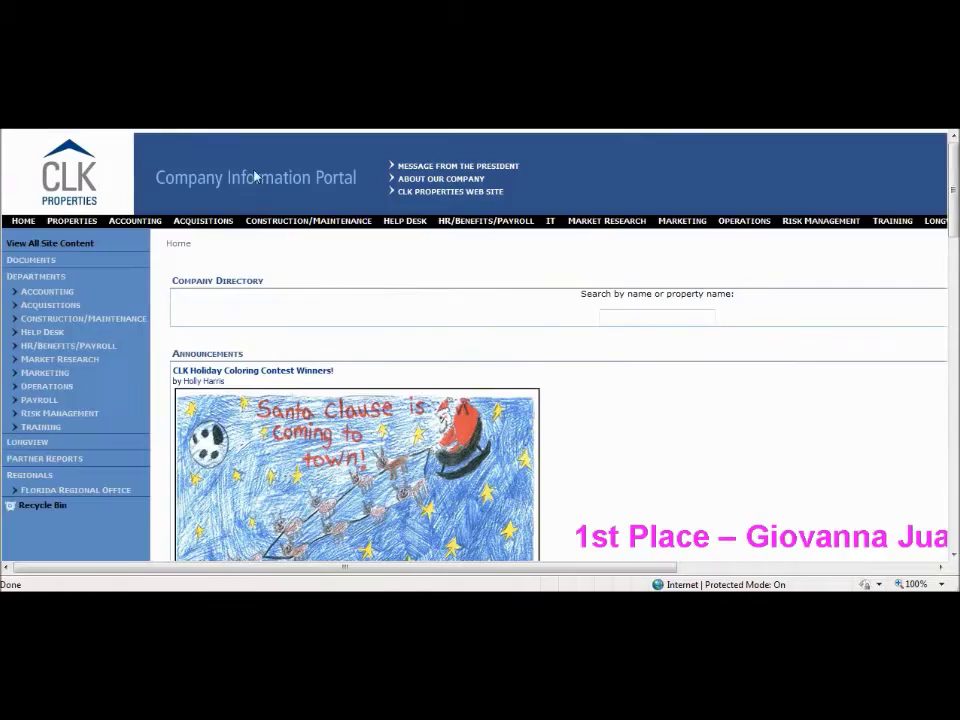
mouse_move(953, 205)
left_mouse_down()
mouse_move(939, 231)
mouse_move(926, 516)
left_mouse_up()
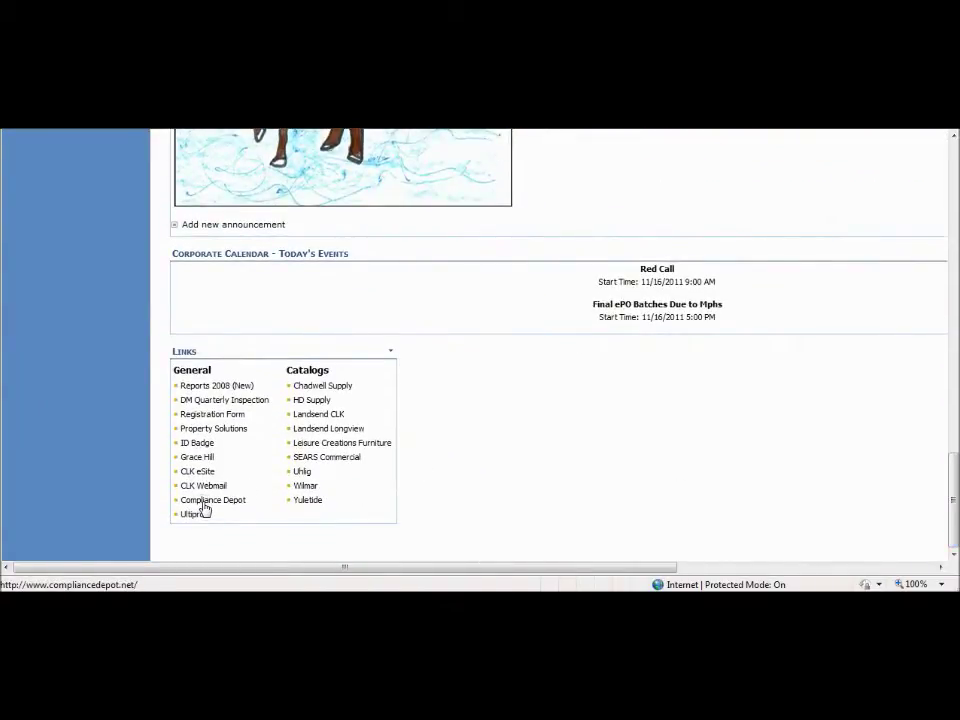
left_click(205, 505)
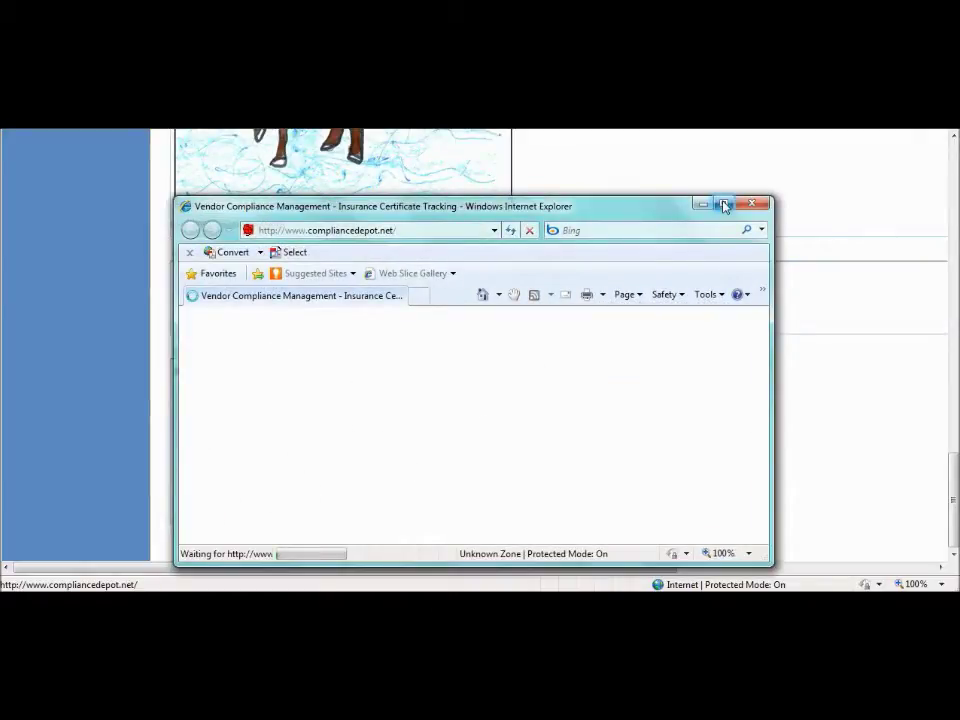
left_click(725, 205)
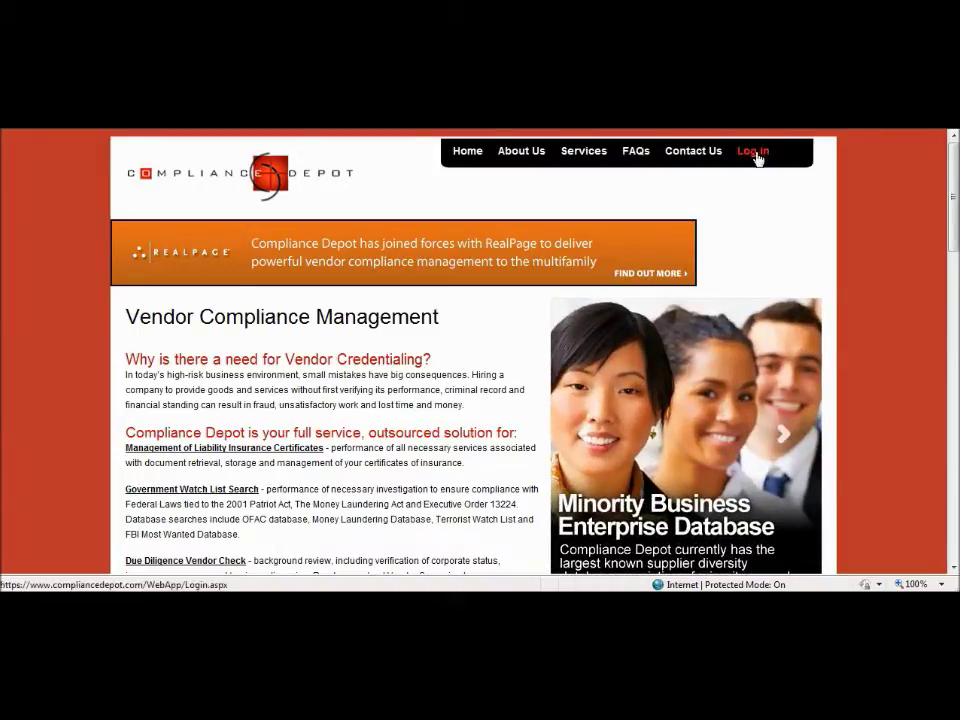
Step: Log in to Compliance Depot with the account user name and password, then scroll the Home page
left_click(755, 155)
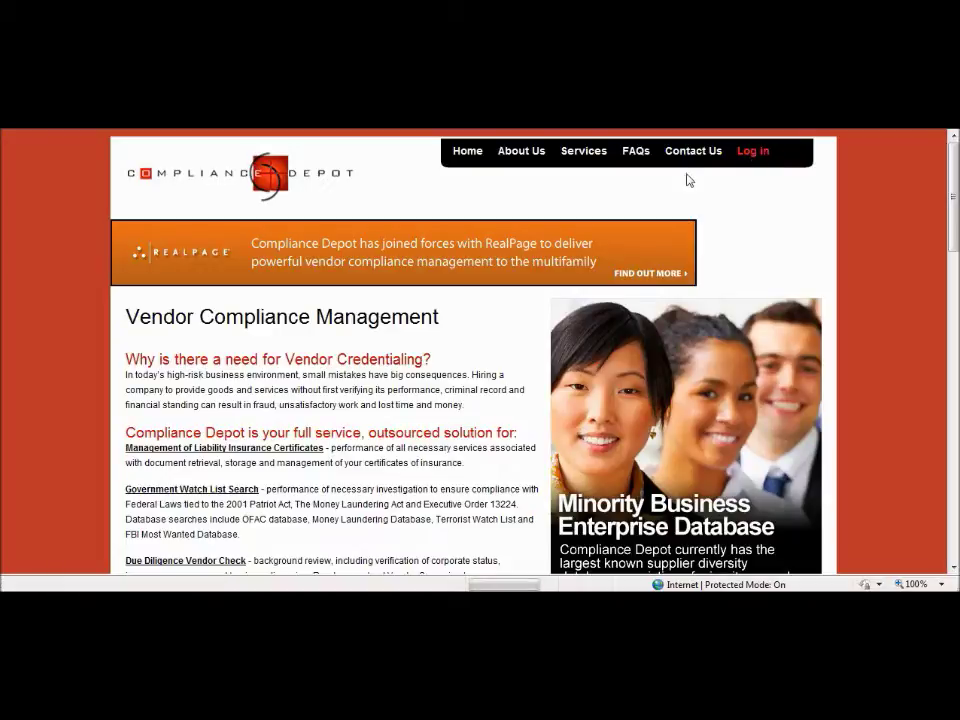
key("Tab")
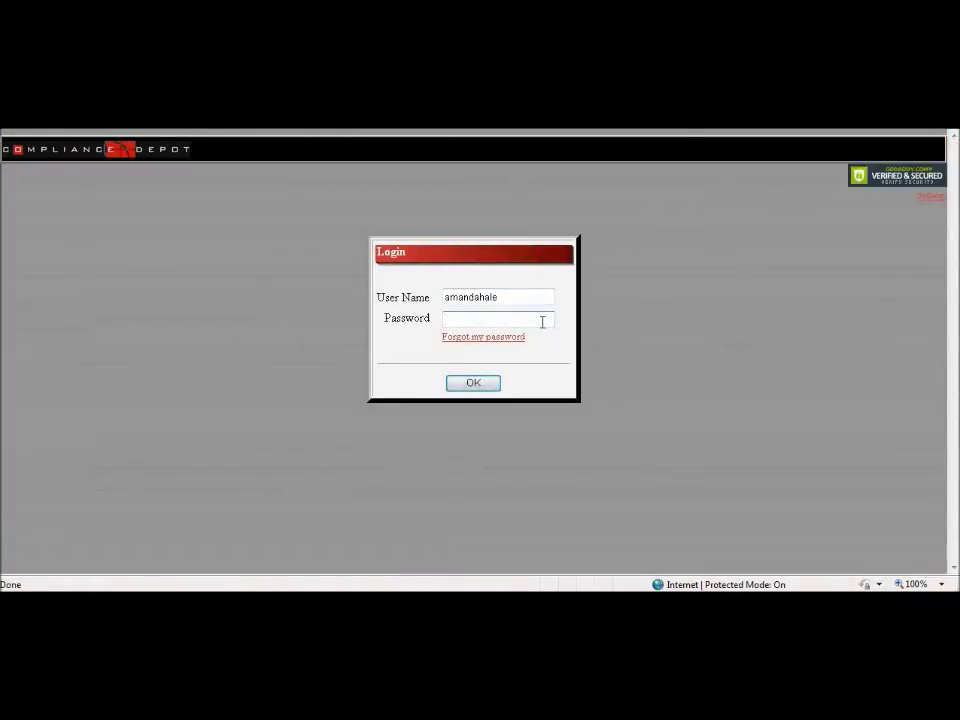
type("********")
key("Return")
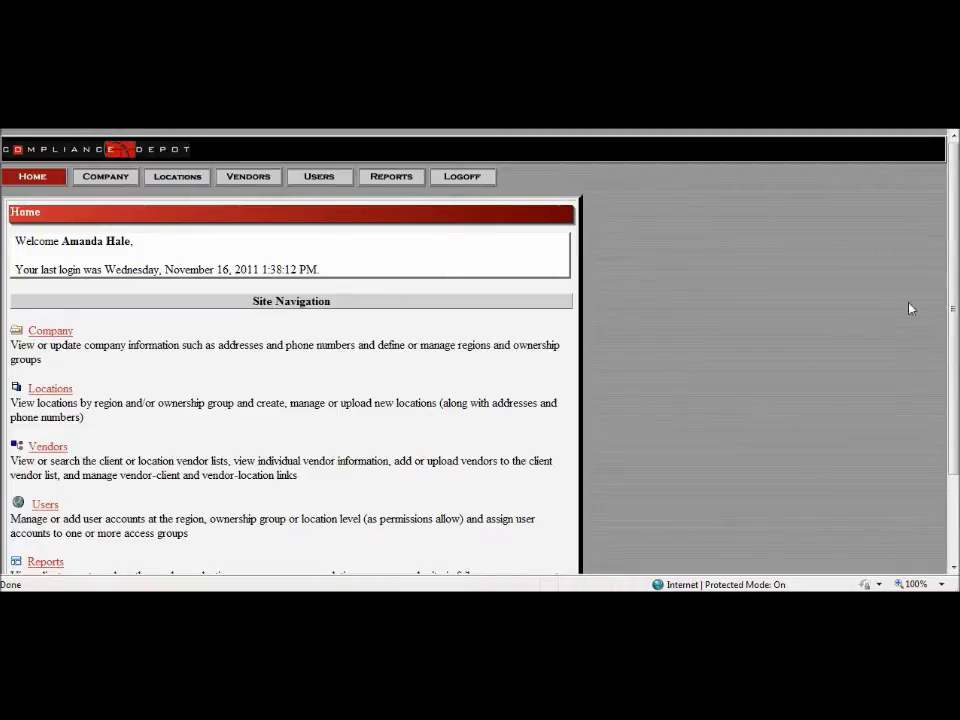
scroll(942, 310, "down", 2)
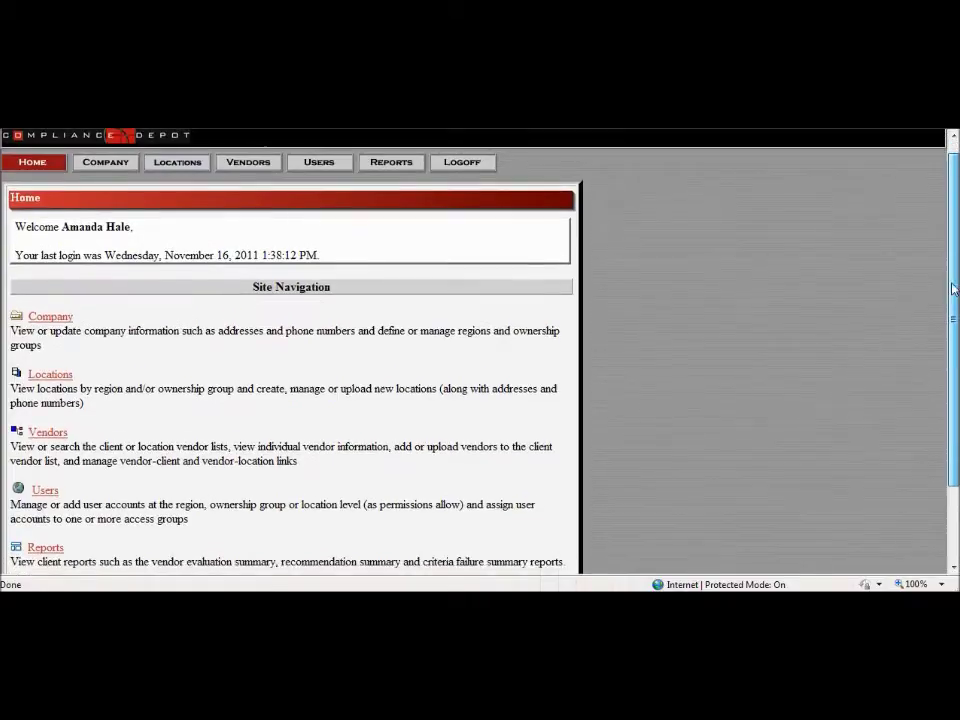
scroll(940, 331, "down", 1)
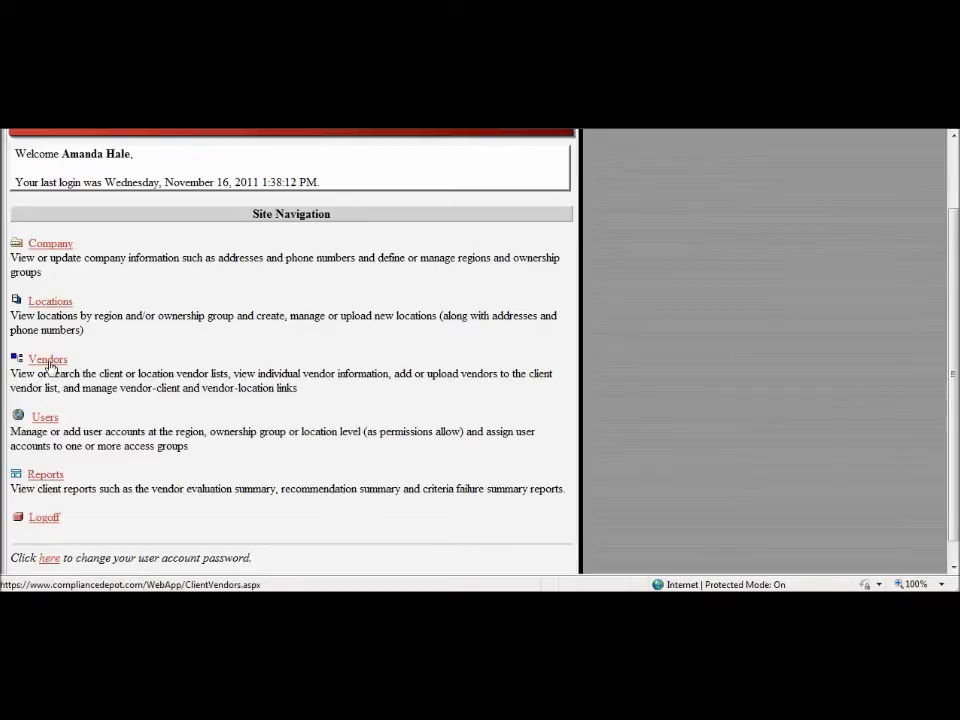
Step: Search CLK vendors for names containing 'Turfmaster' to show Turfmaster, Inc. as Approved
left_click(49, 362)
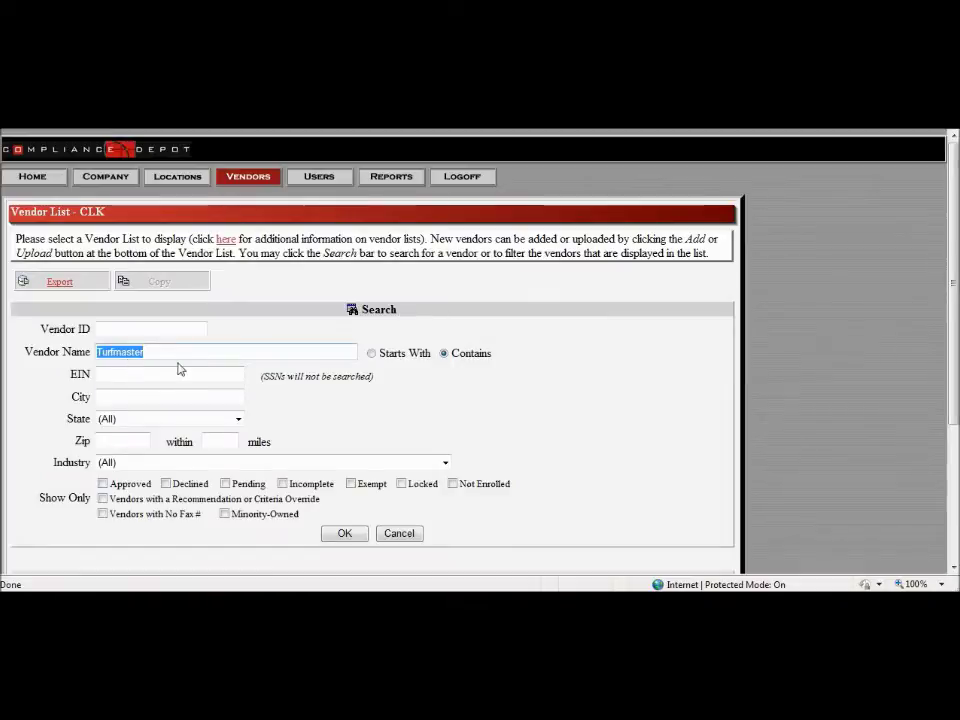
key("Delete")
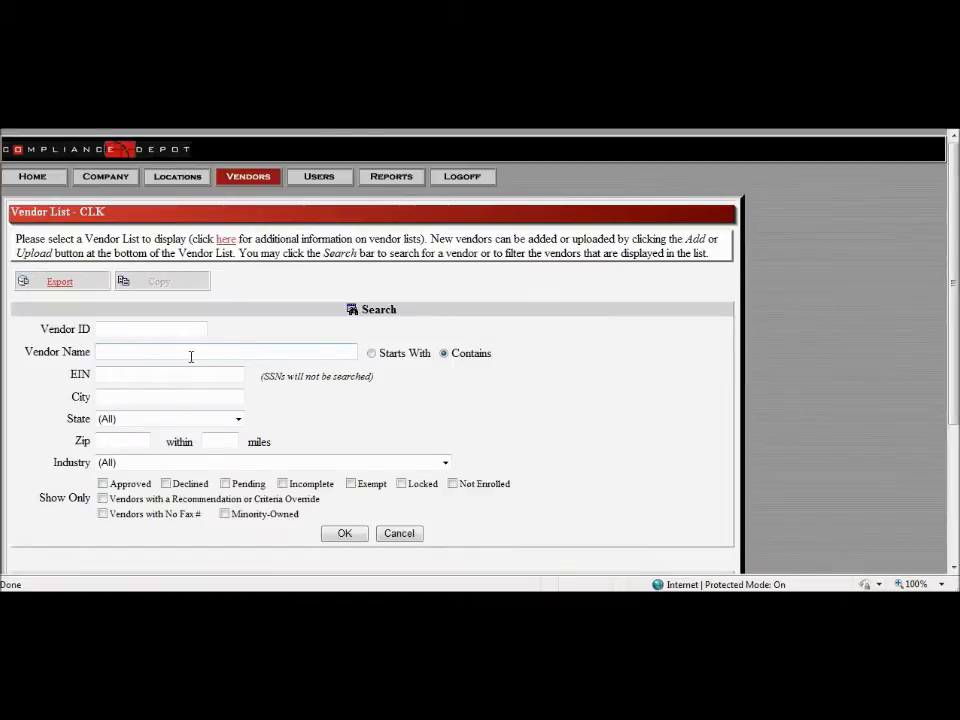
scroll(300, 377, "down", 1)
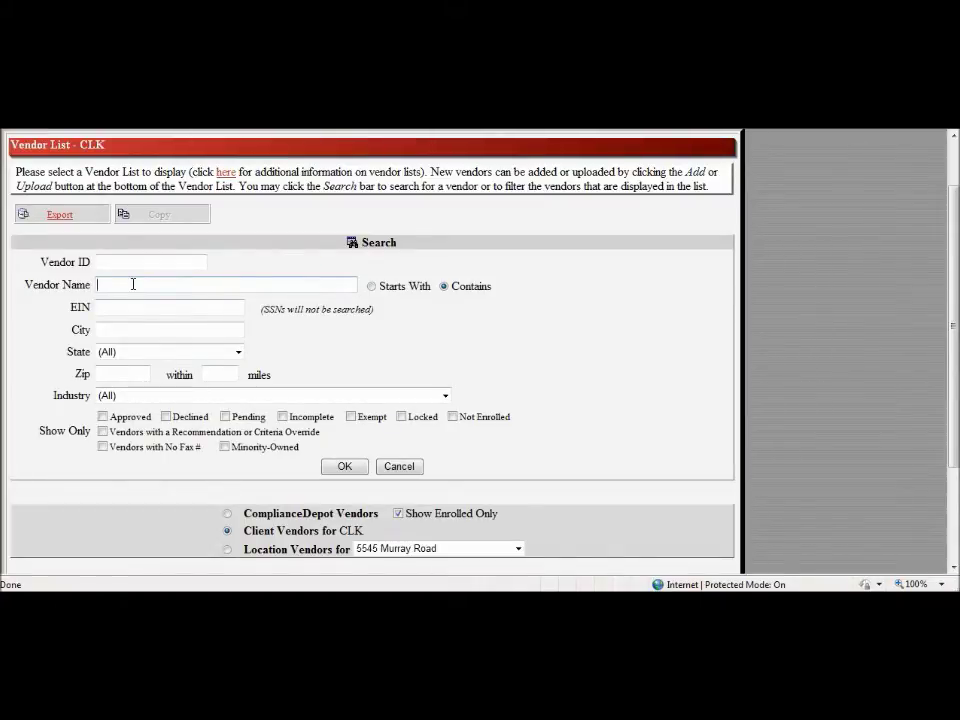
type("Turfmaster")
left_click(371, 286)
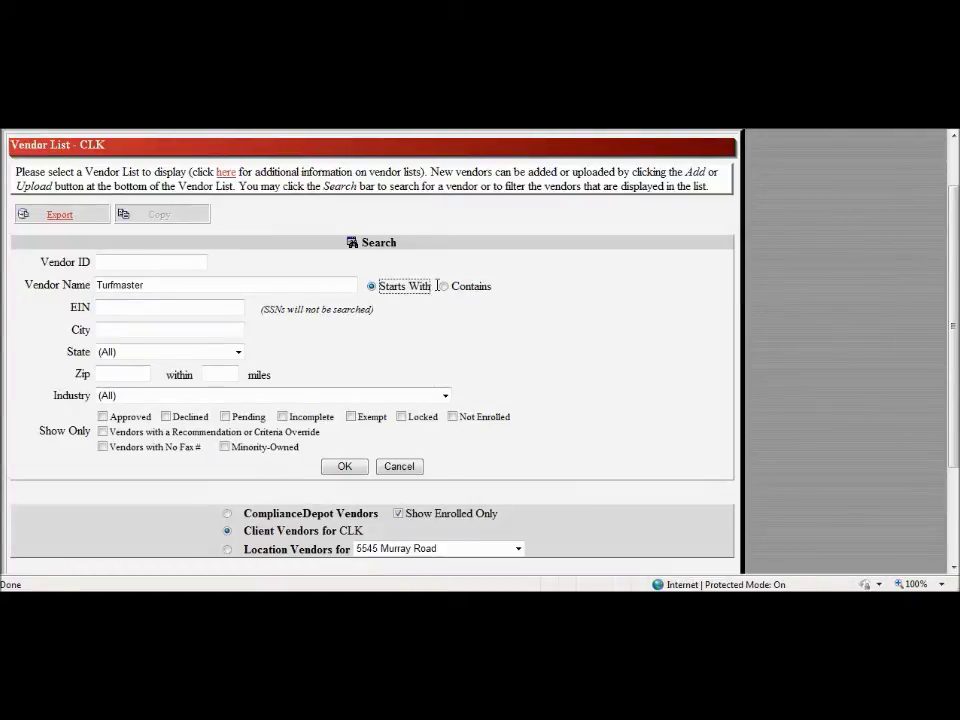
left_click(444, 288)
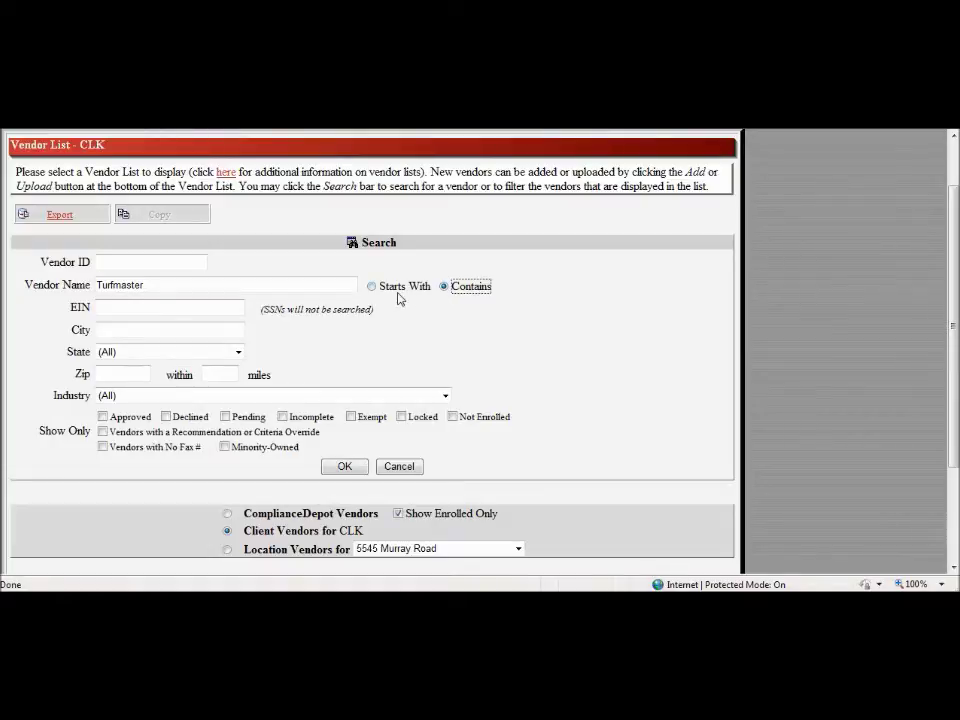
left_click(343, 467)
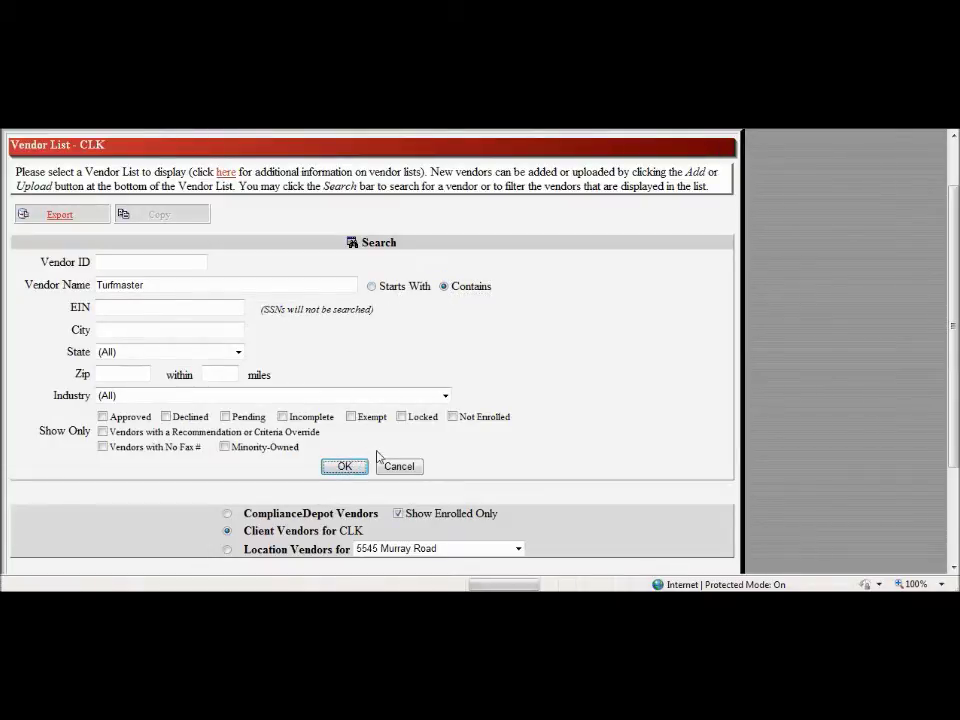
scroll(950, 254, "down", 4)
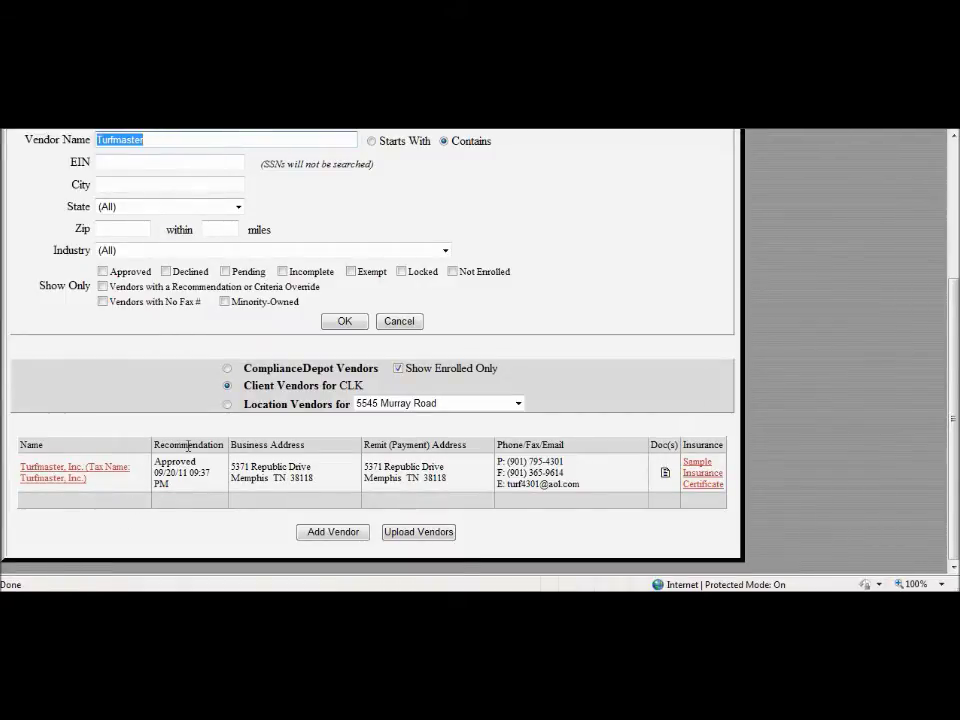
left_click_drag(154, 446, 234, 460)
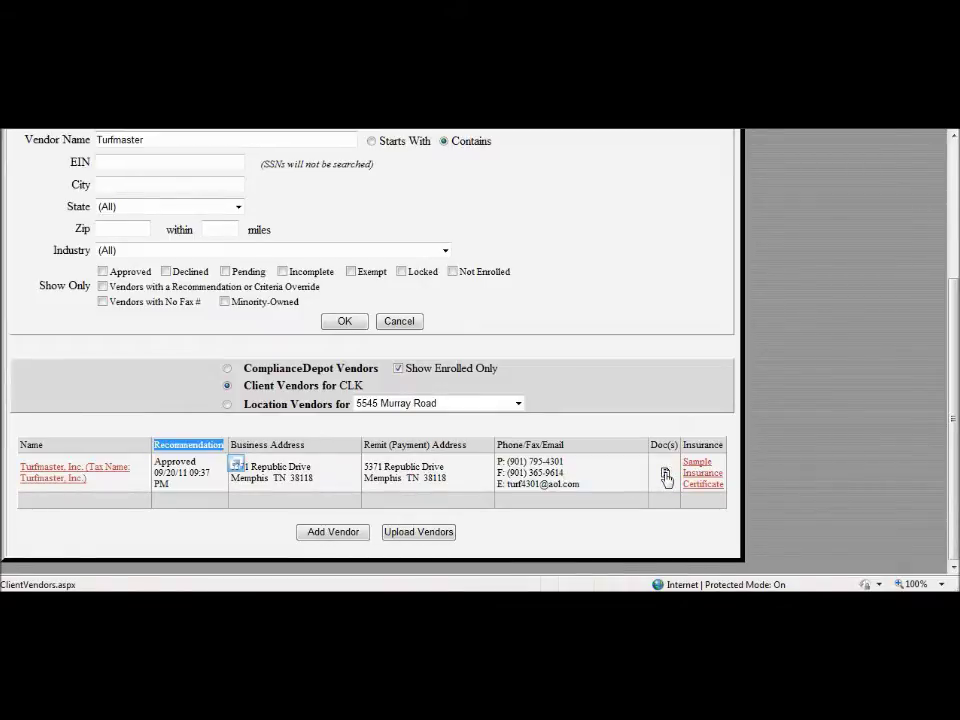
left_click(709, 372)
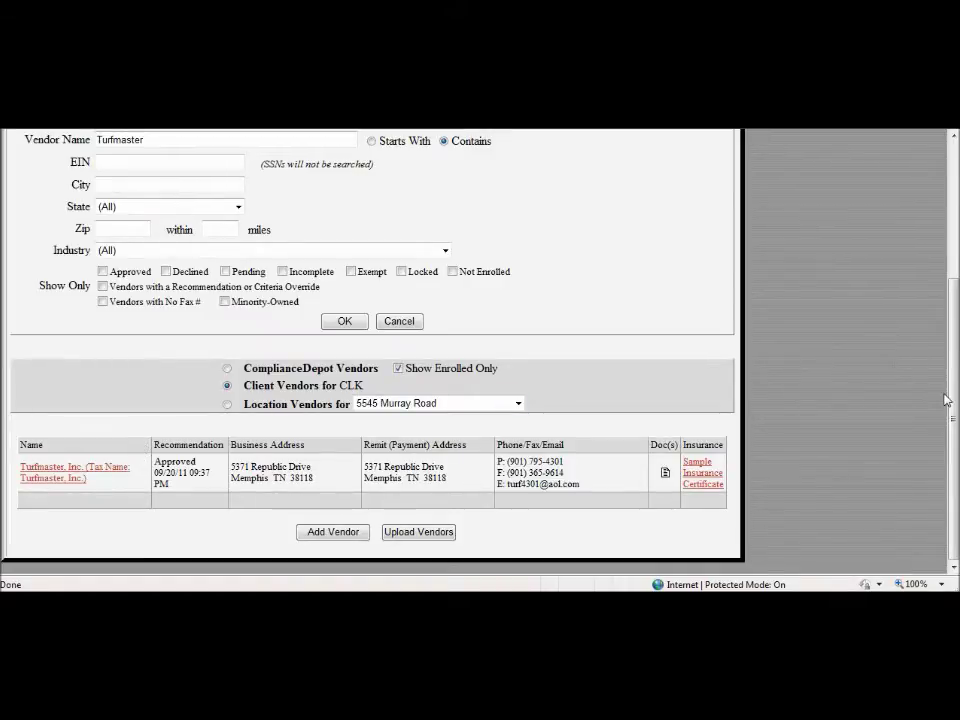
left_click_drag(950, 398, 950, 314)
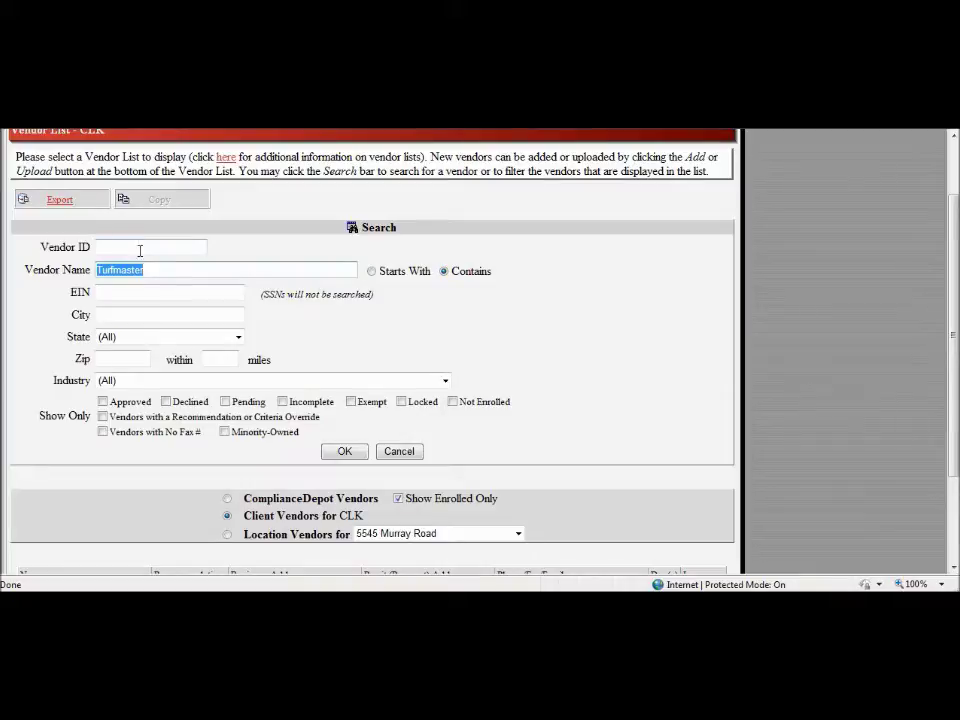
Step: Search CLK vendors for names containing 'Winters', listing Winters Roofing Company as Incomplete
type("Wind")
left_click(444, 272)
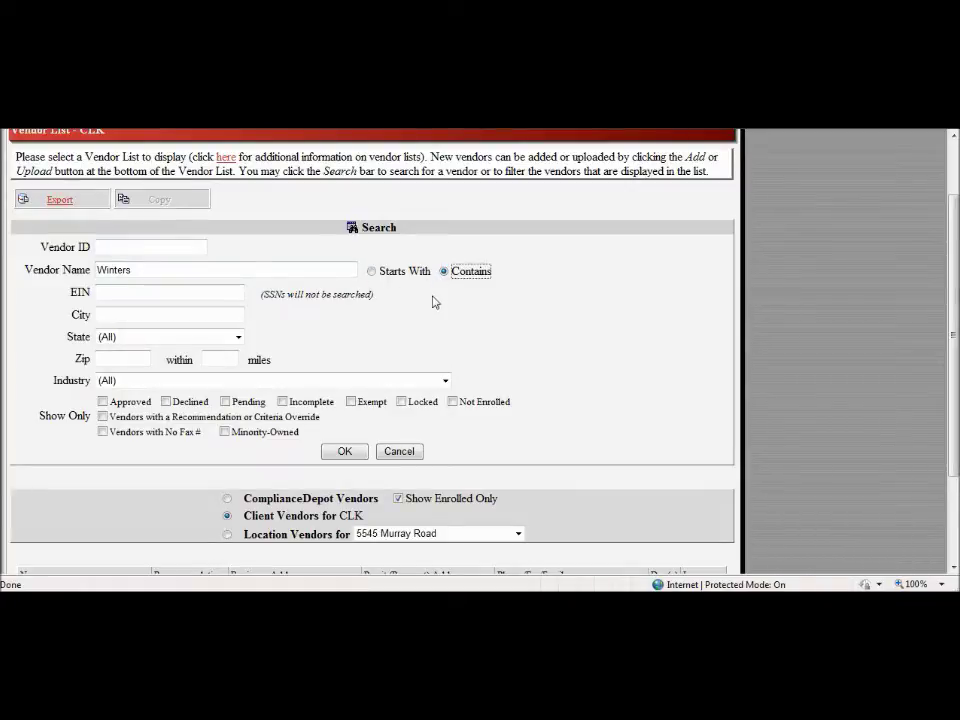
left_click(352, 453)
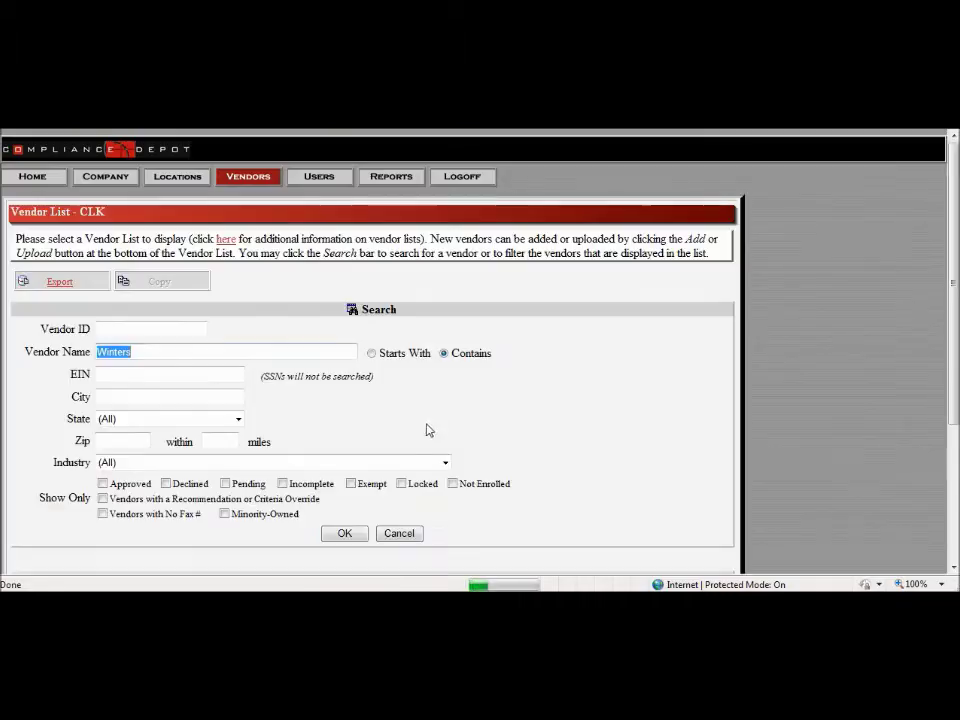
scroll(491, 433, "down", 4)
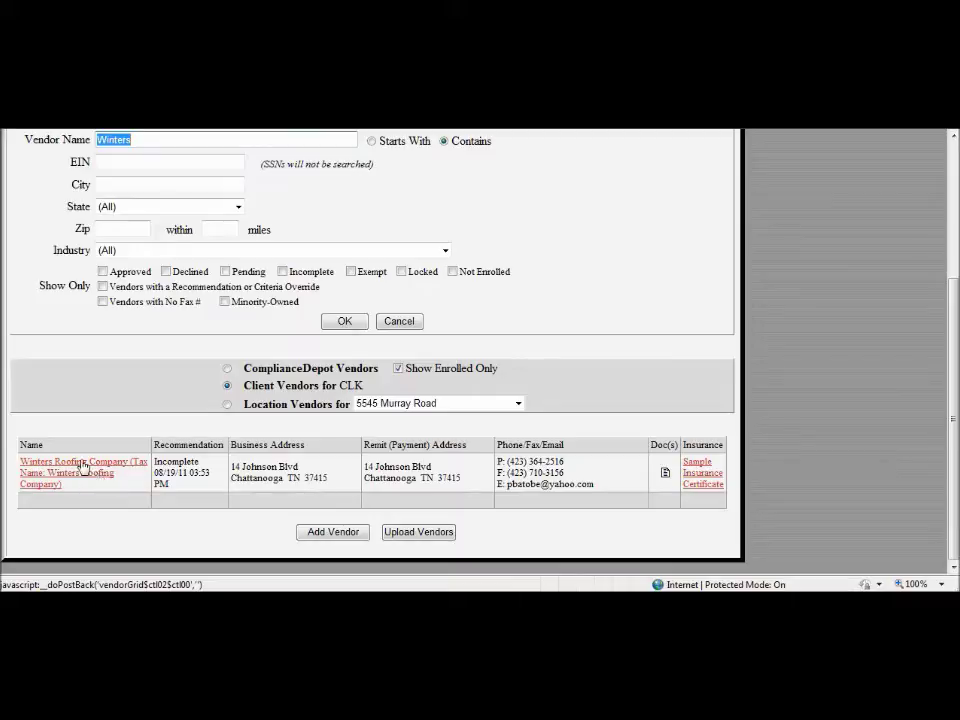
Step: Open Winters Roofing Company's record and its Incomplete recommendation to reach the criteria table
left_click(83, 466)
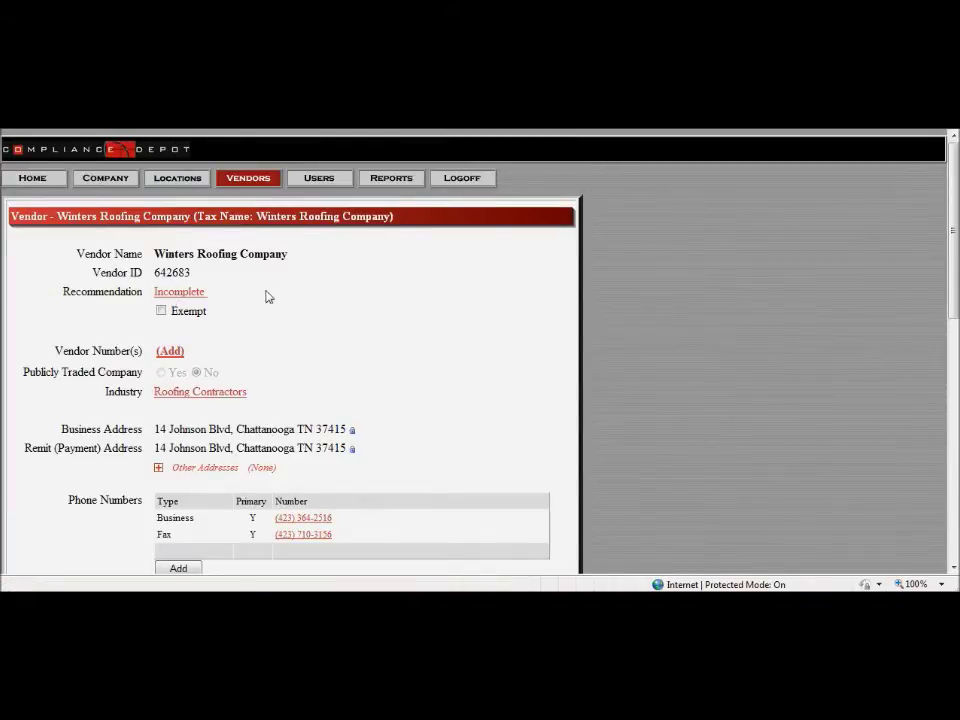
left_click(173, 291)
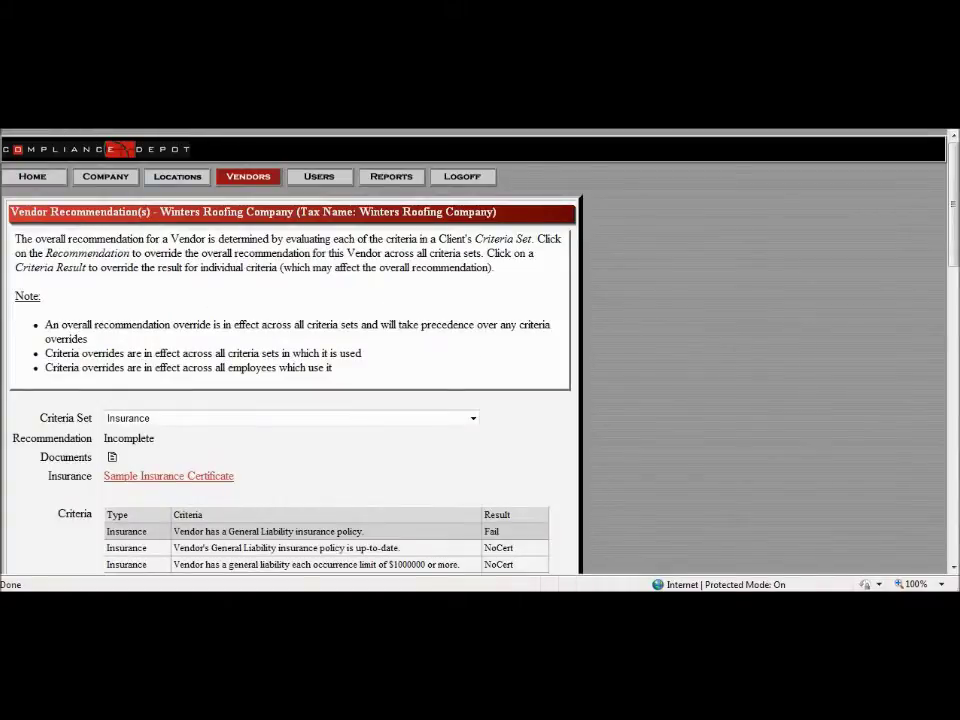
left_click_drag(953, 231, 950, 322)
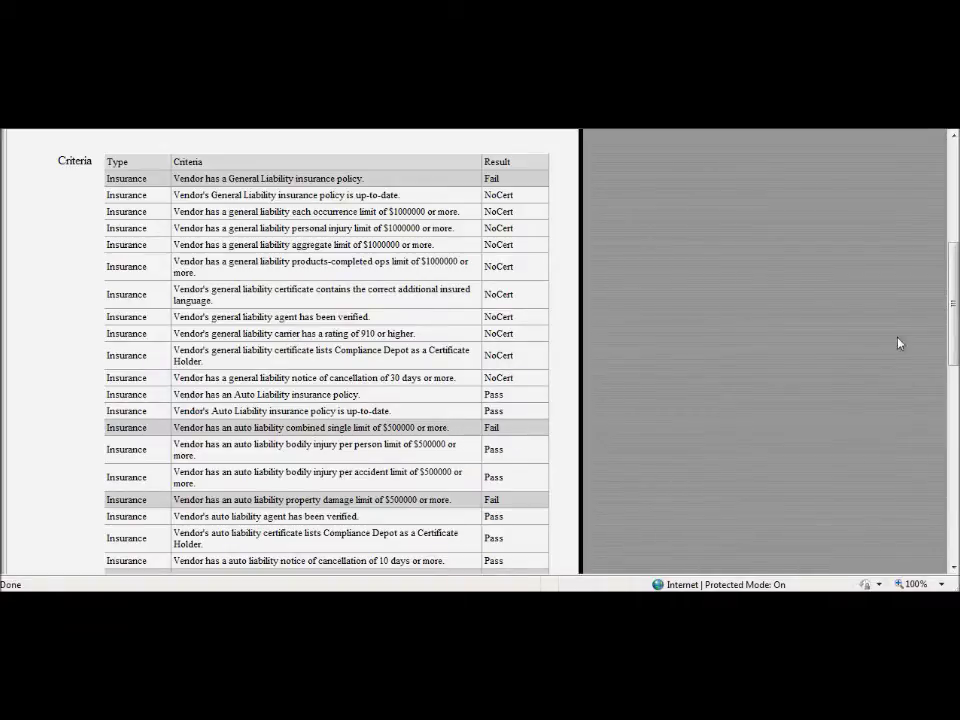
Step: Scroll through Winters Roofing's failing general and auto liability criteria, then back to the top
left_click_drag(955, 320, 934, 378)
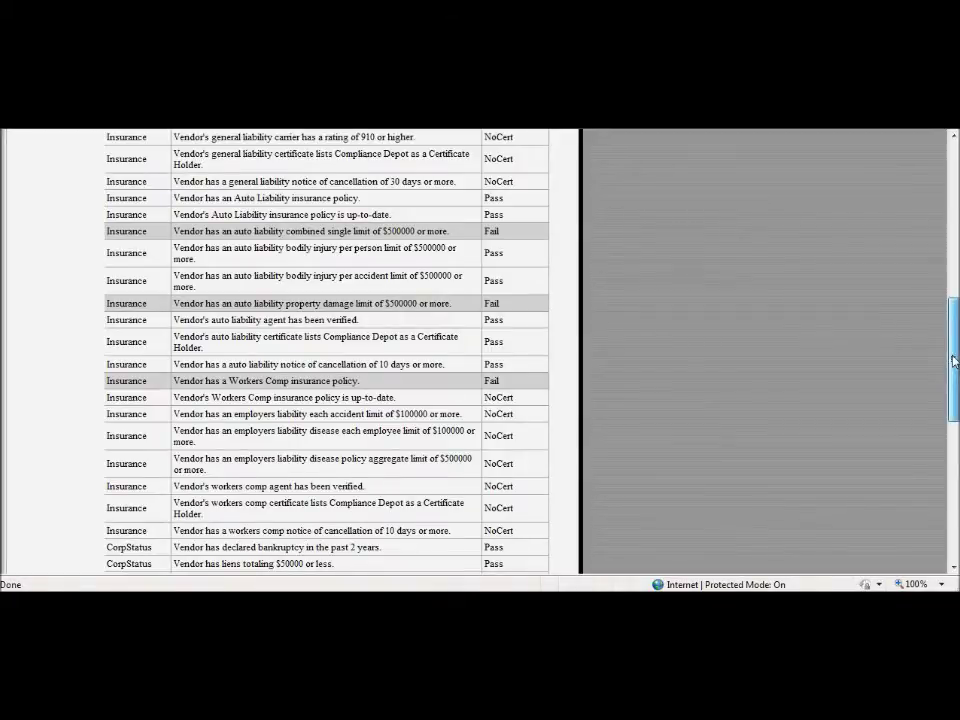
left_click_drag(953, 360, 953, 366)
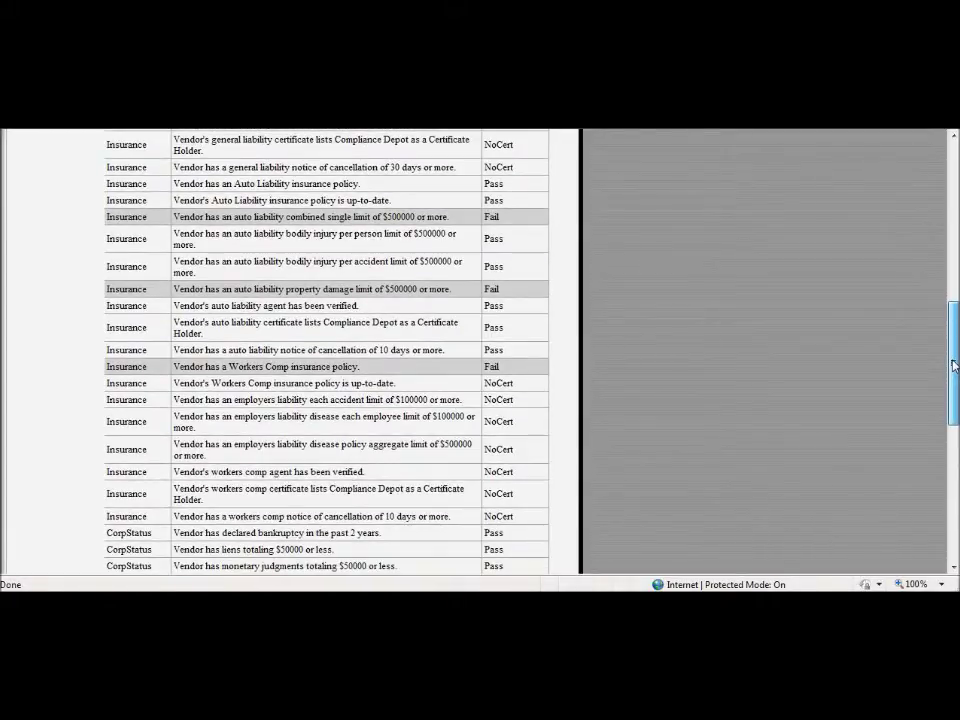
left_click_drag(953, 366, 953, 462)
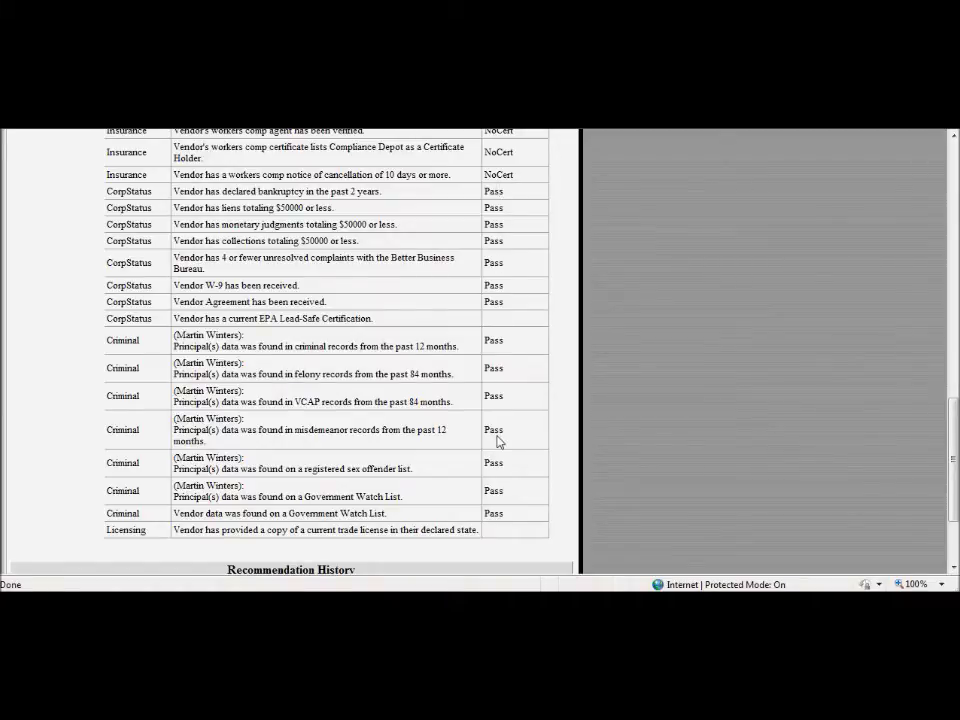
scroll(945, 448, "up", 5)
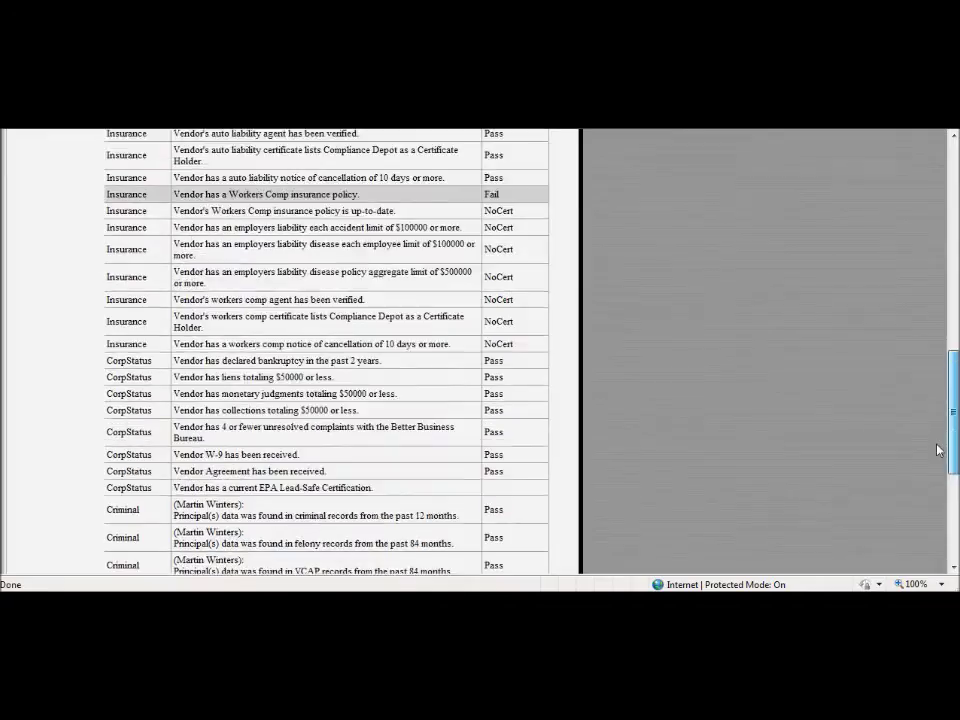
scroll(930, 393, "up", 5)
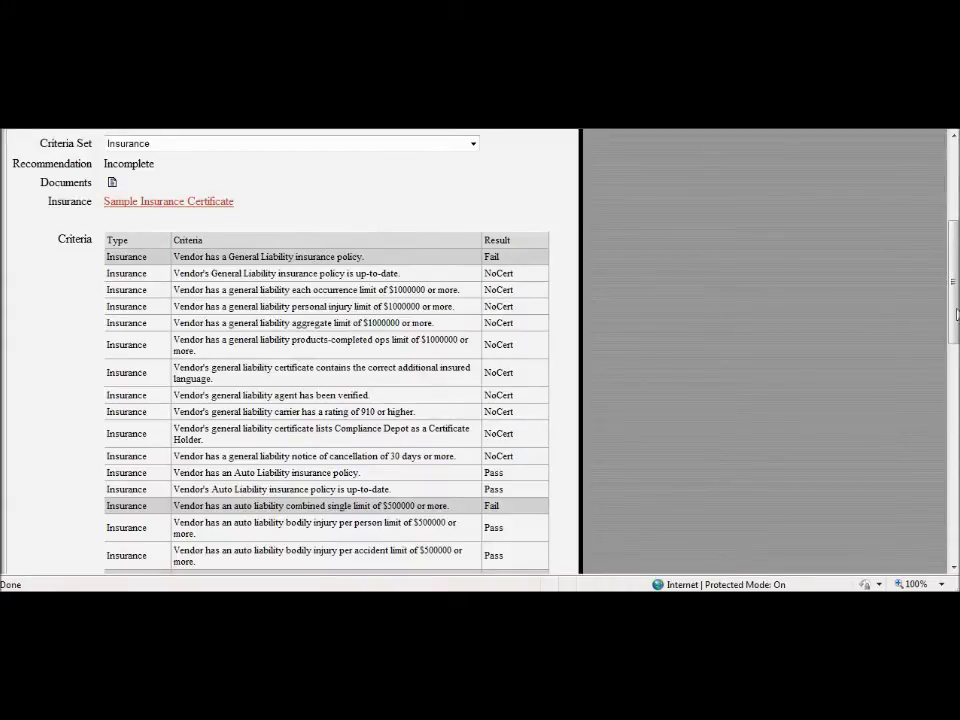
scroll(955, 314, "up", 5)
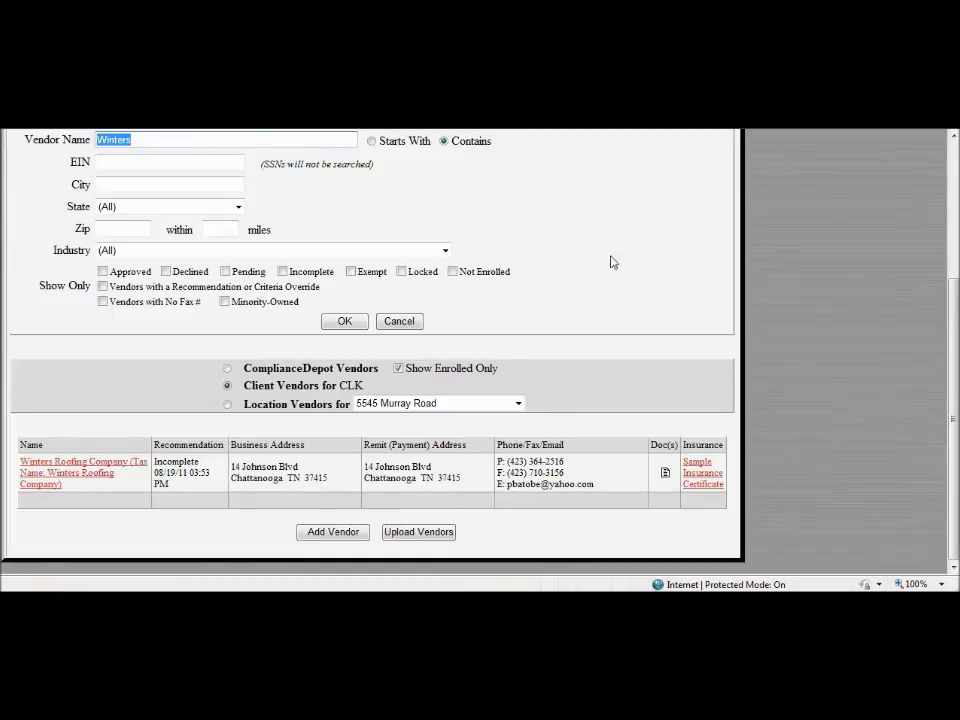
Step: Open Winters Roofing's documents, preview the 08/08/11 W9, then select the 08/05/11 insurance document
left_click(666, 475)
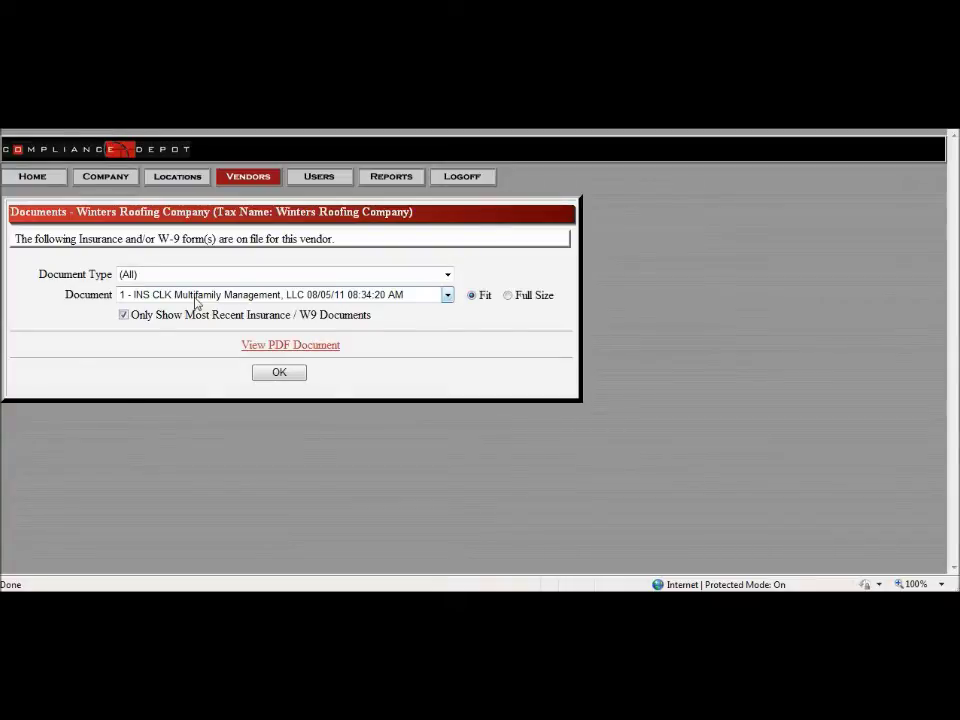
left_click(195, 301)
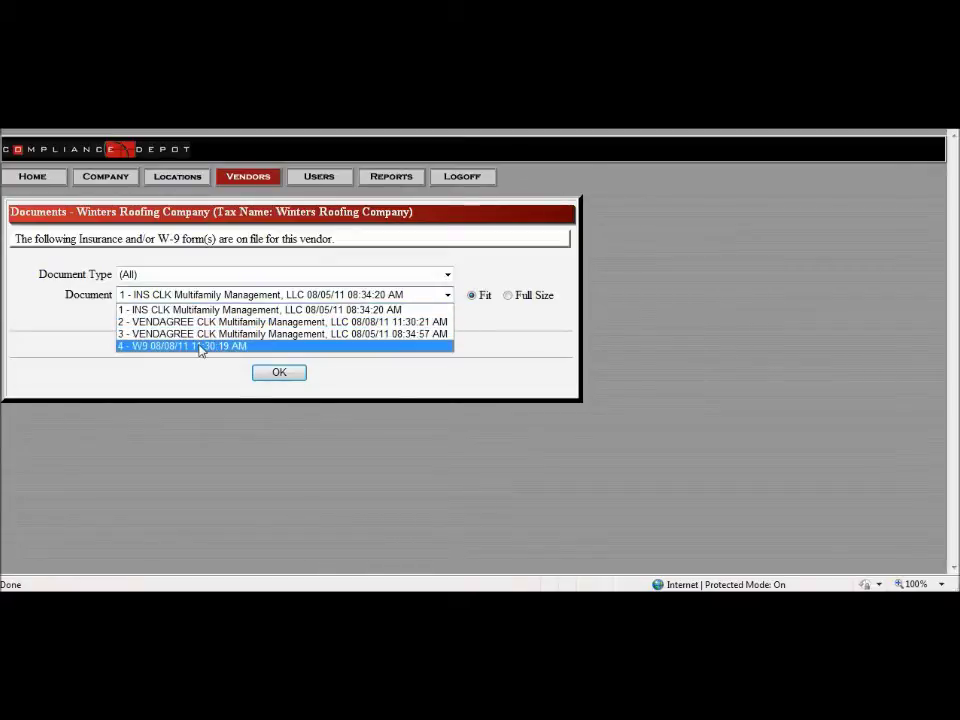
left_click(200, 346)
left_click(265, 345)
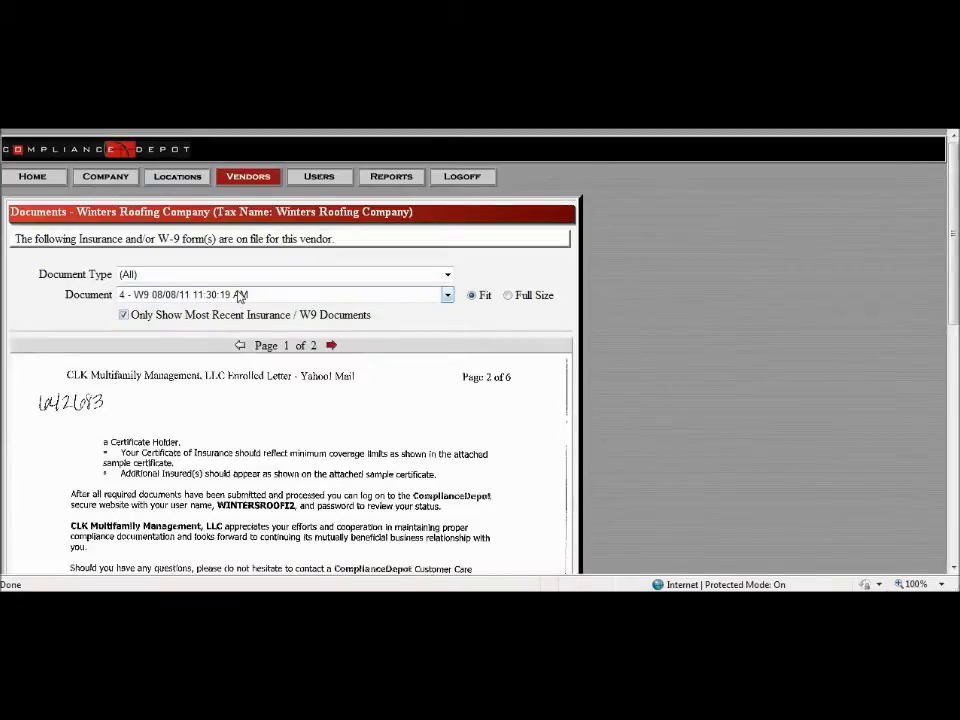
left_click(240, 295)
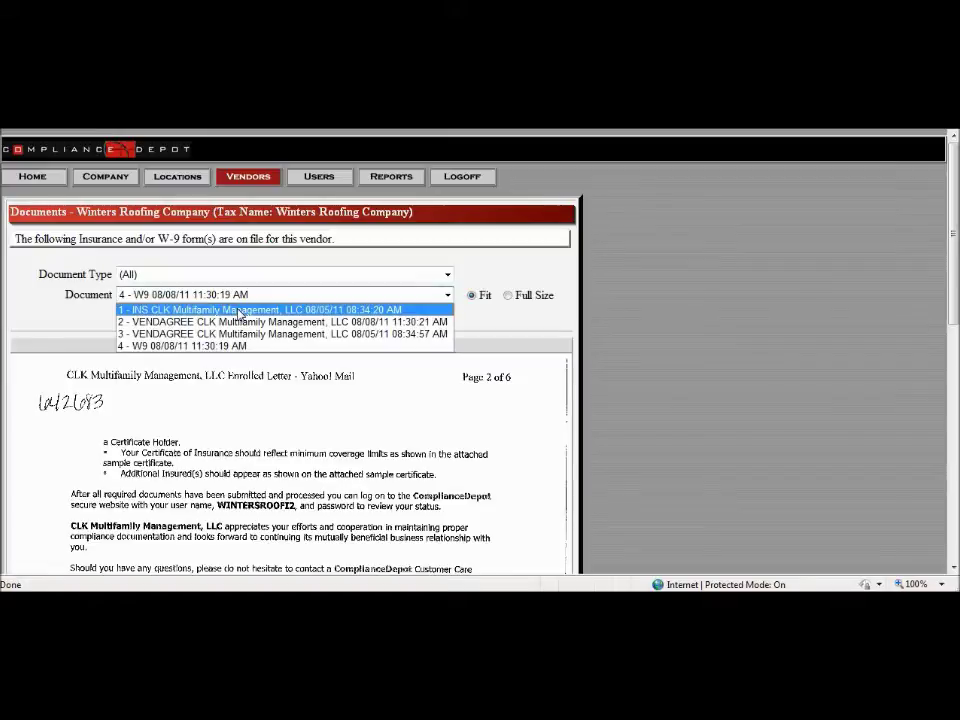
left_click(240, 311)
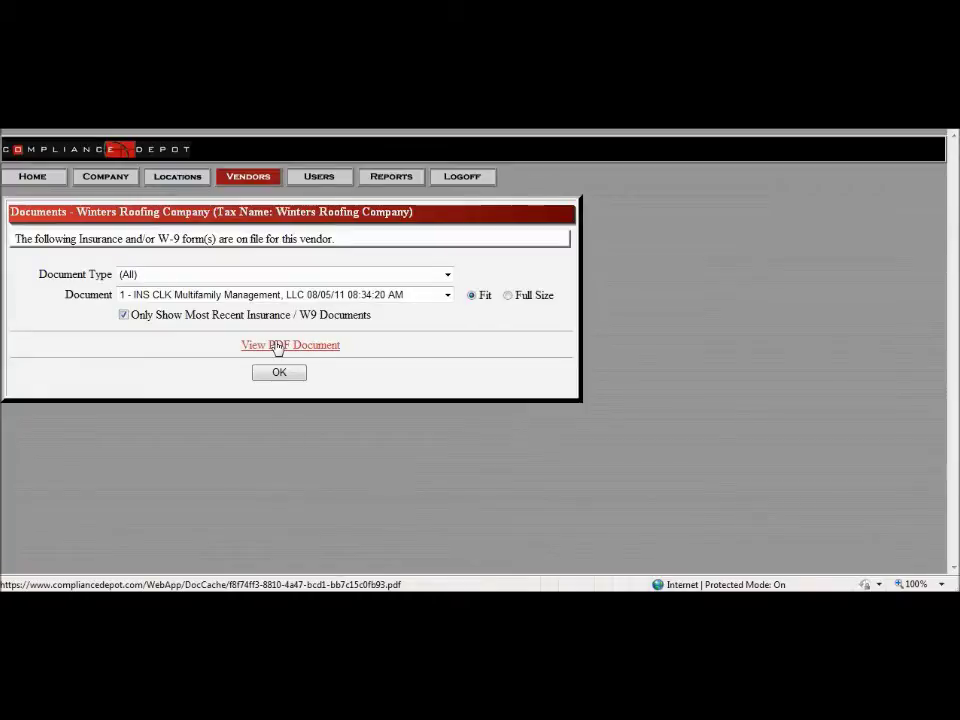
left_click(278, 346)
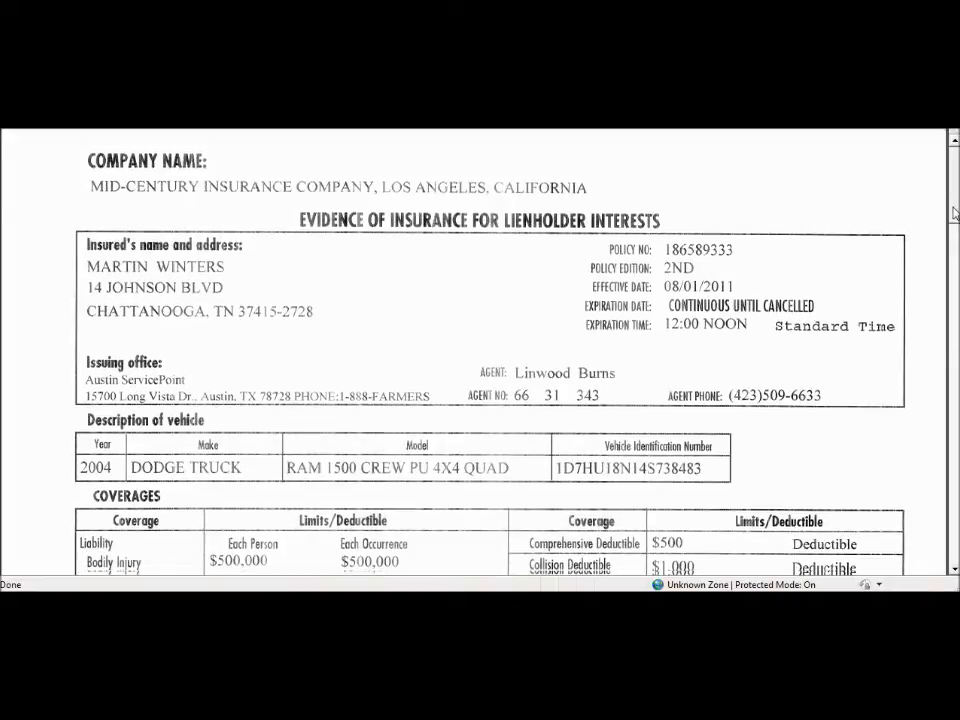
scroll(952, 232, "down", 3)
scroll(952, 232, "down", 2)
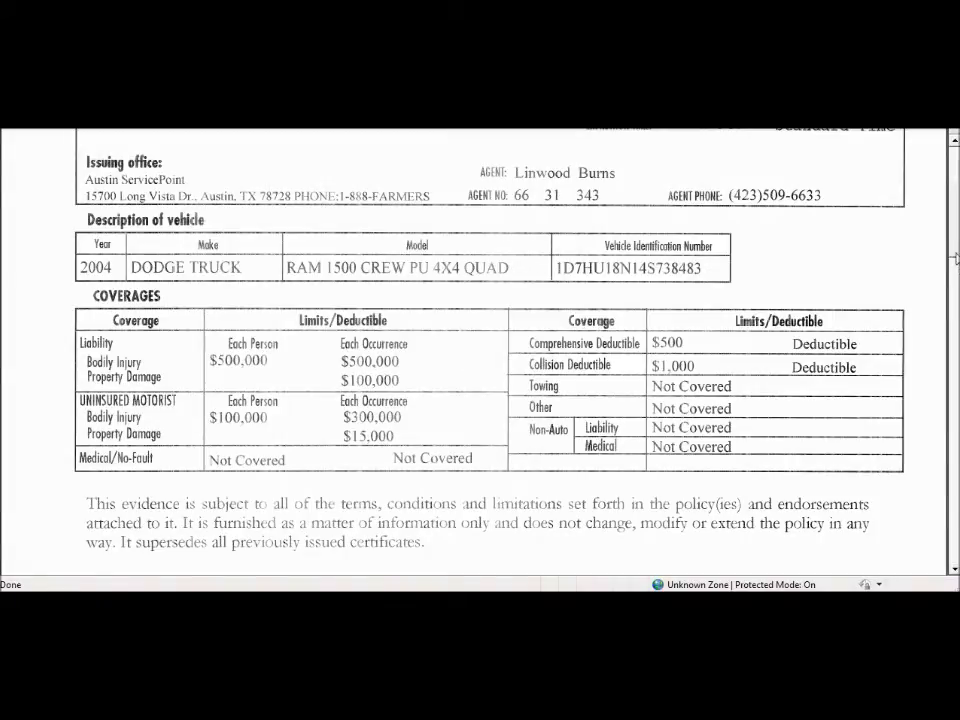
left_click_drag(956, 241, 958, 204)
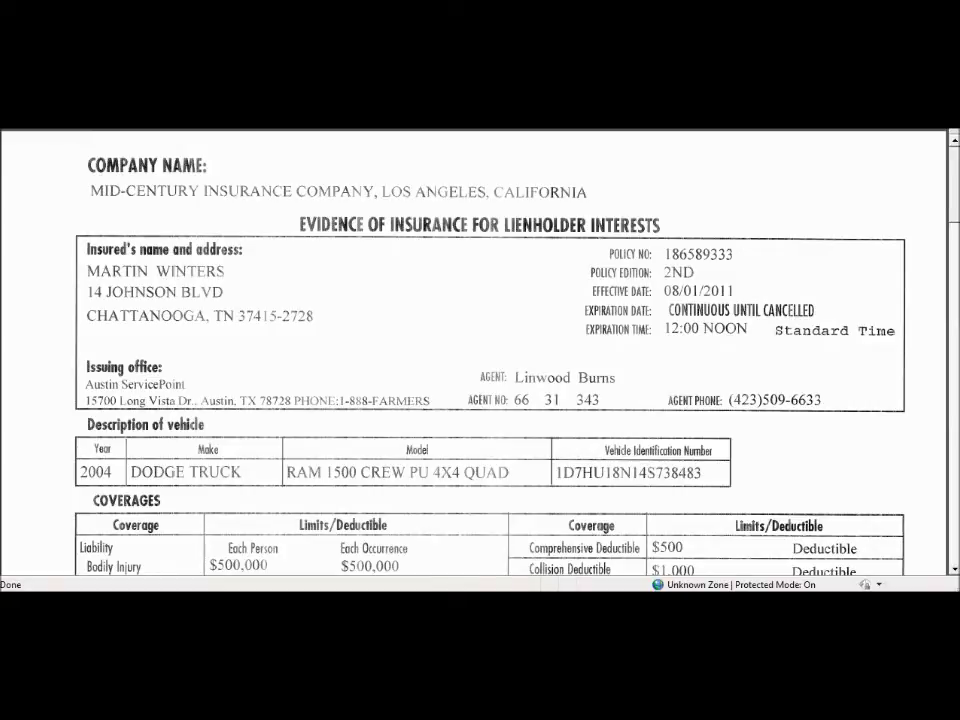
scroll(934, 281, "down", 8)
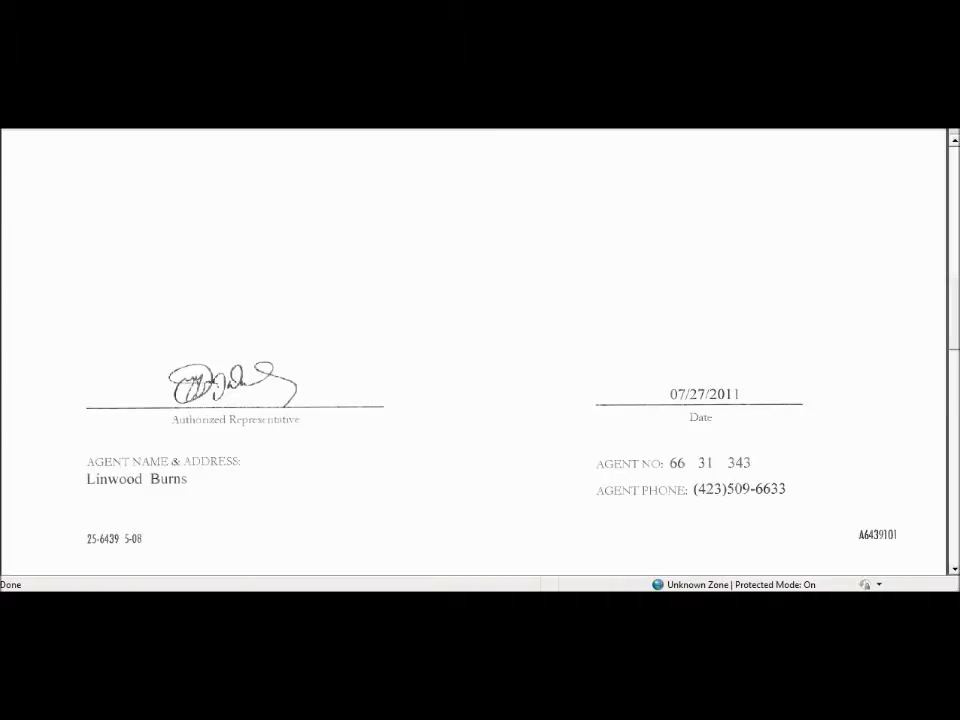
left_click(97, 120)
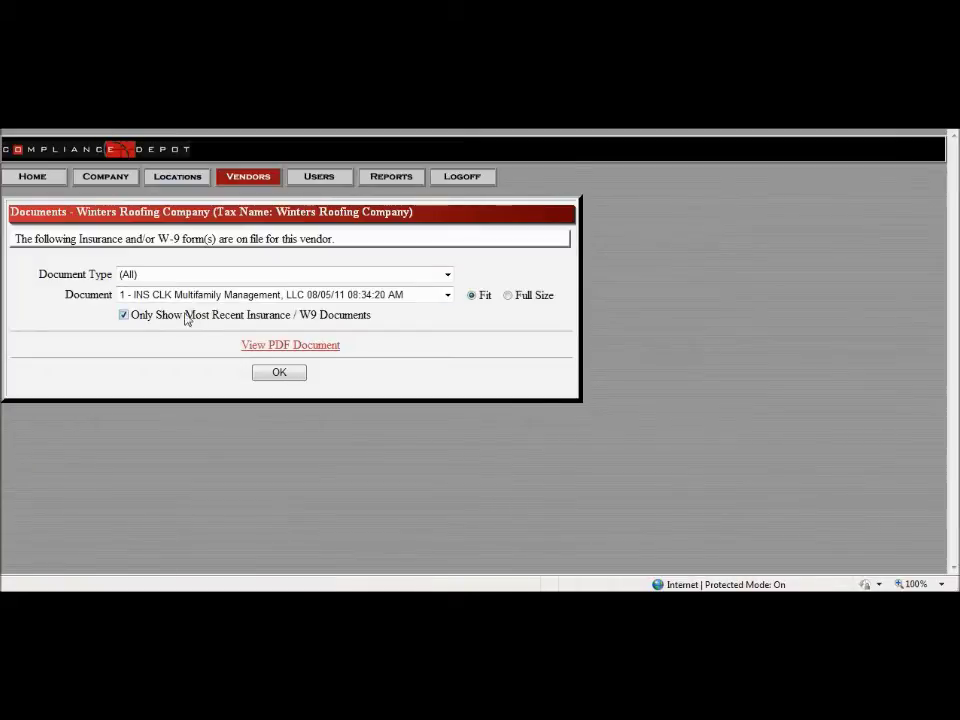
left_click(124, 315)
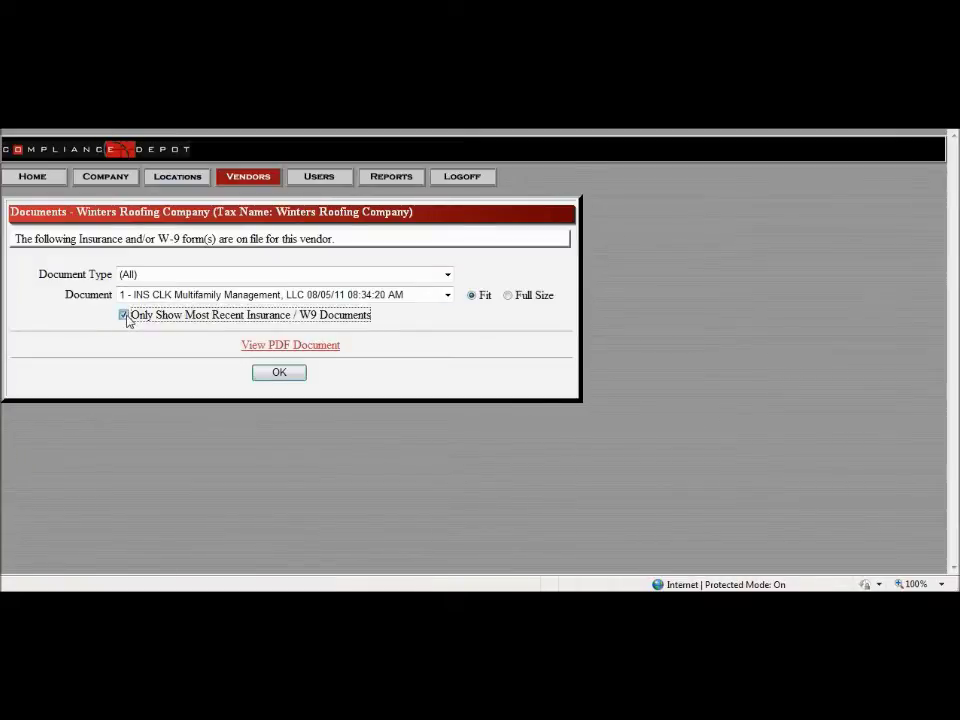
left_click(185, 298)
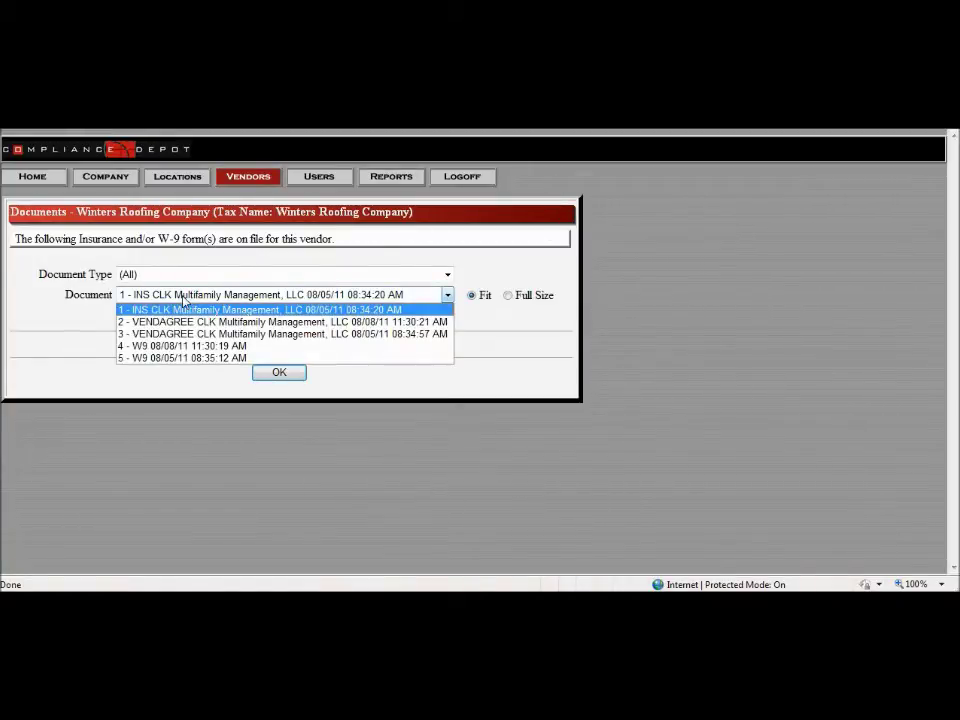
left_click(185, 299)
left_click(186, 300)
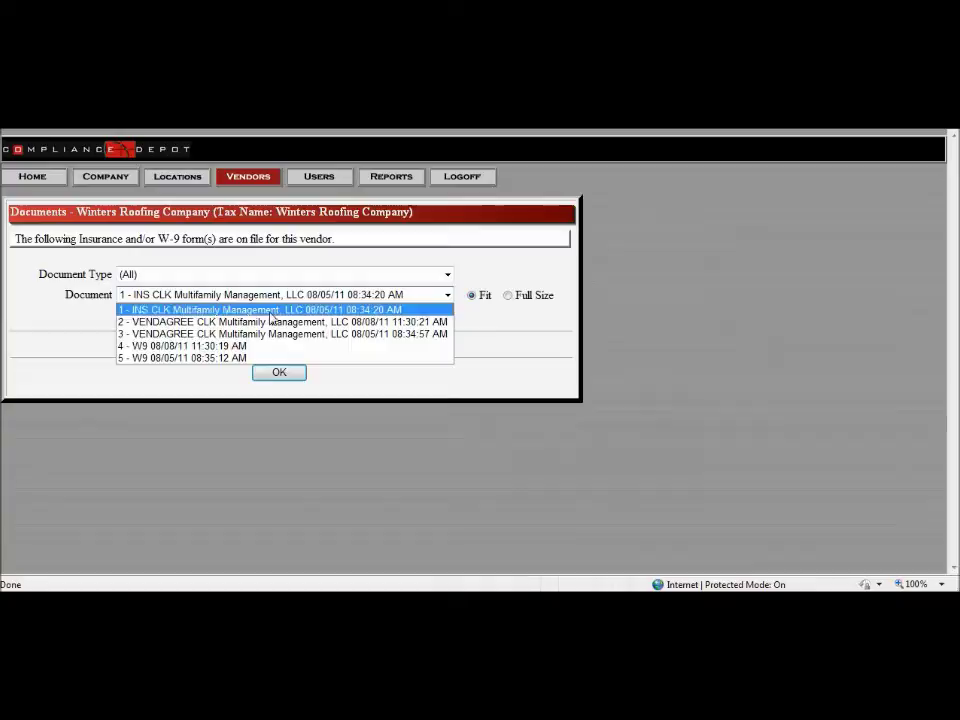
left_click(345, 310)
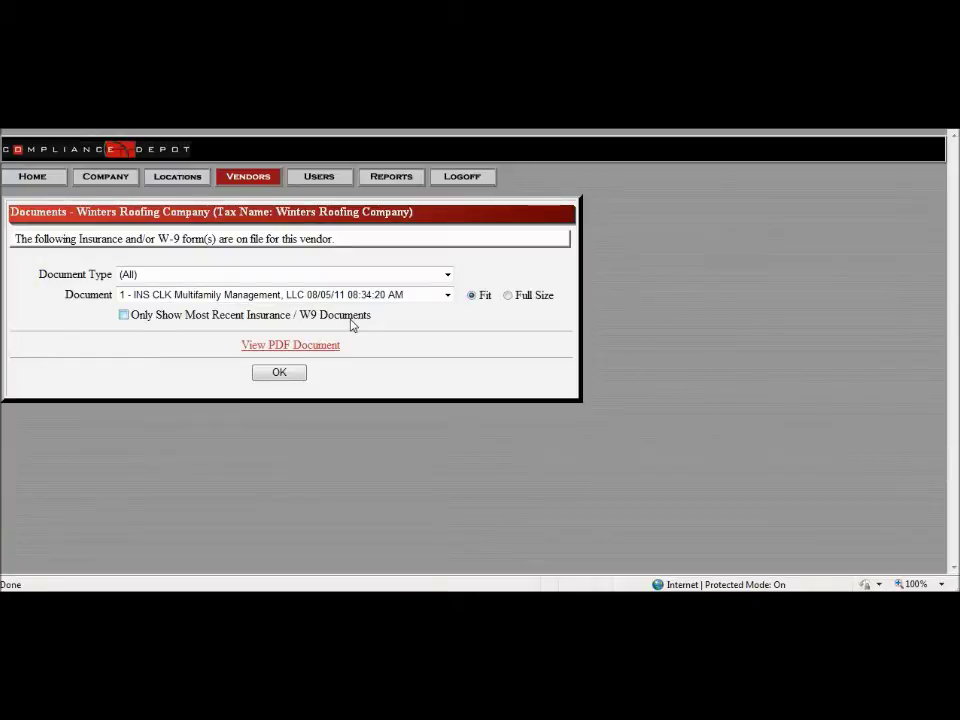
left_click(361, 295)
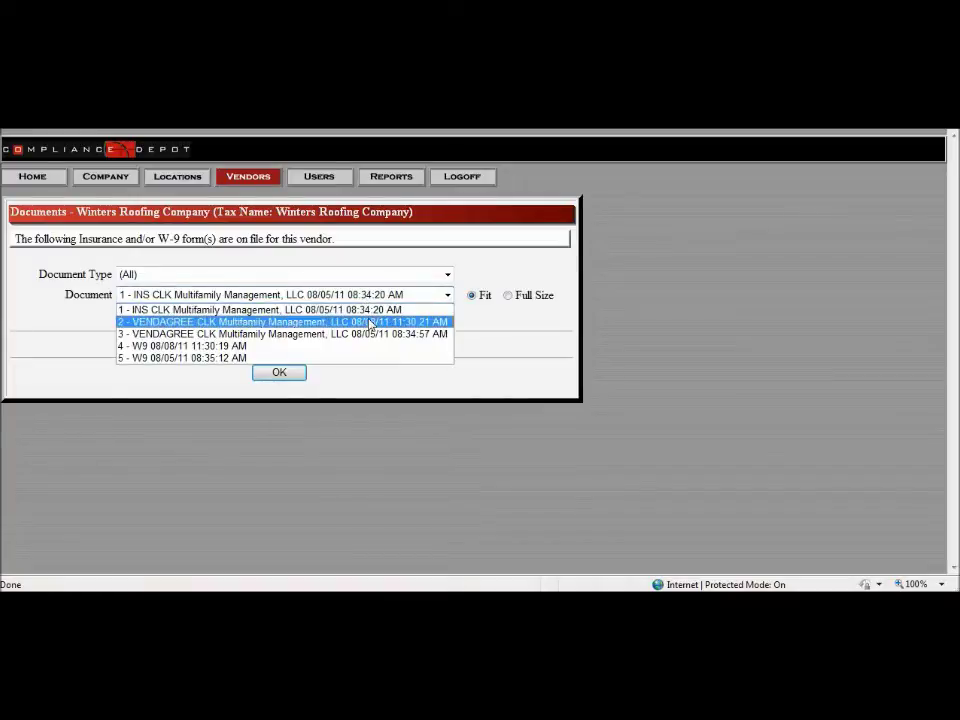
left_click(370, 310)
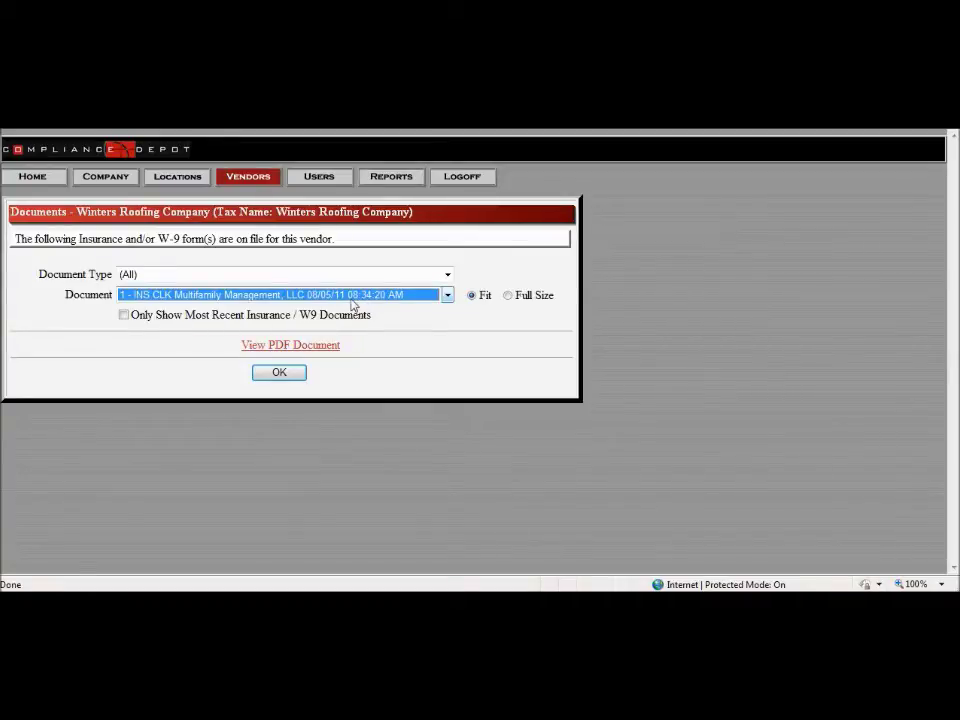
left_click(354, 299)
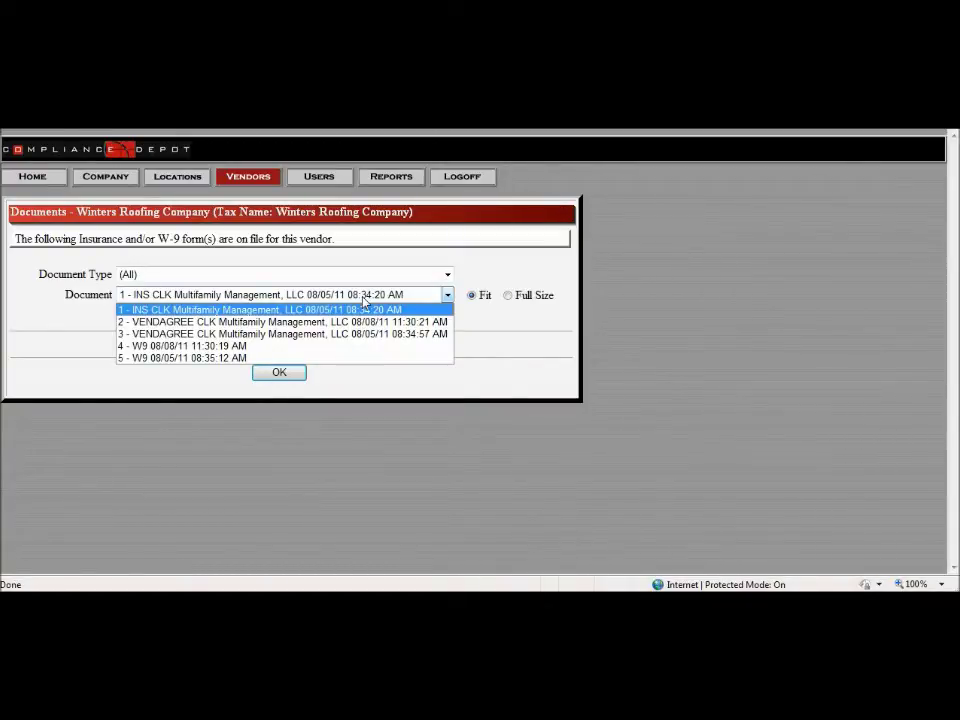
left_click(392, 261)
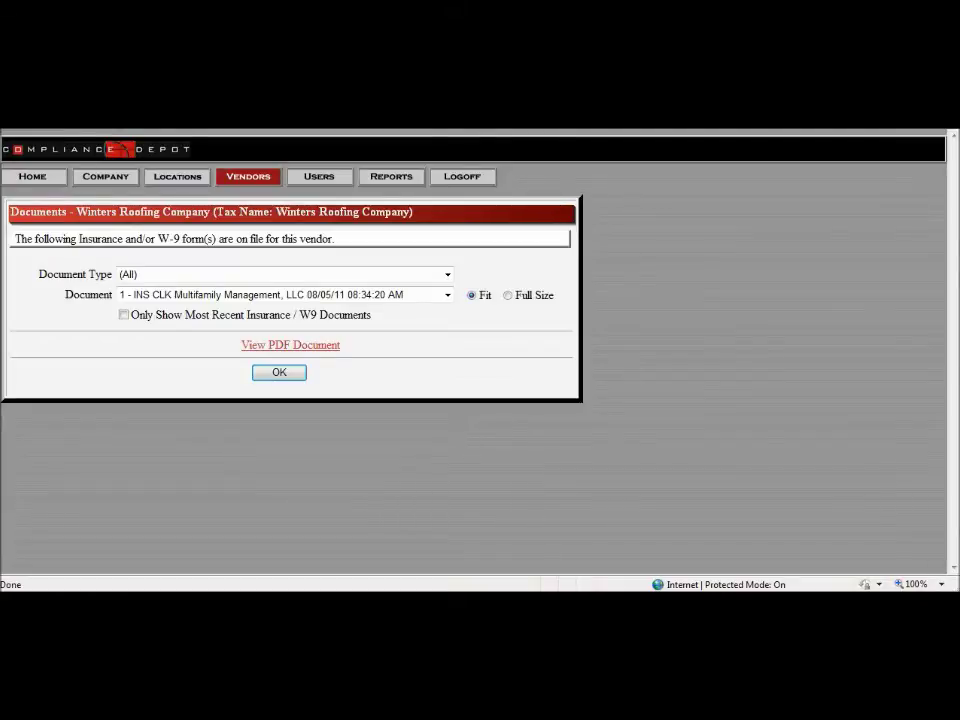
Step: Enable 'Only Show Most Recent Insurance / W9 Documents' and close the Documents dialog
key("Tab")
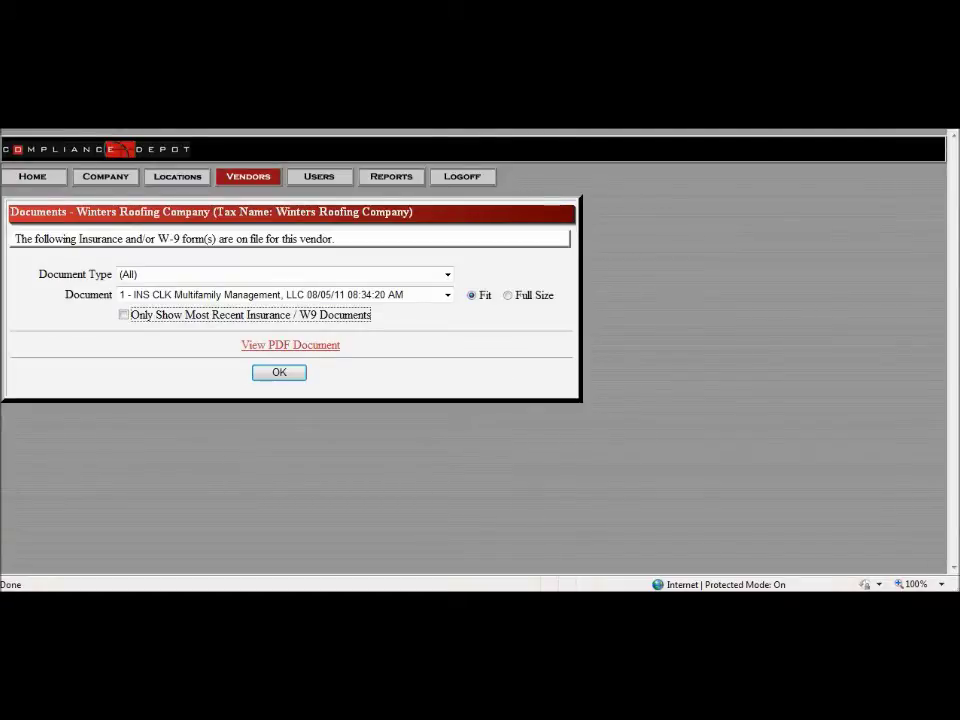
key("space")
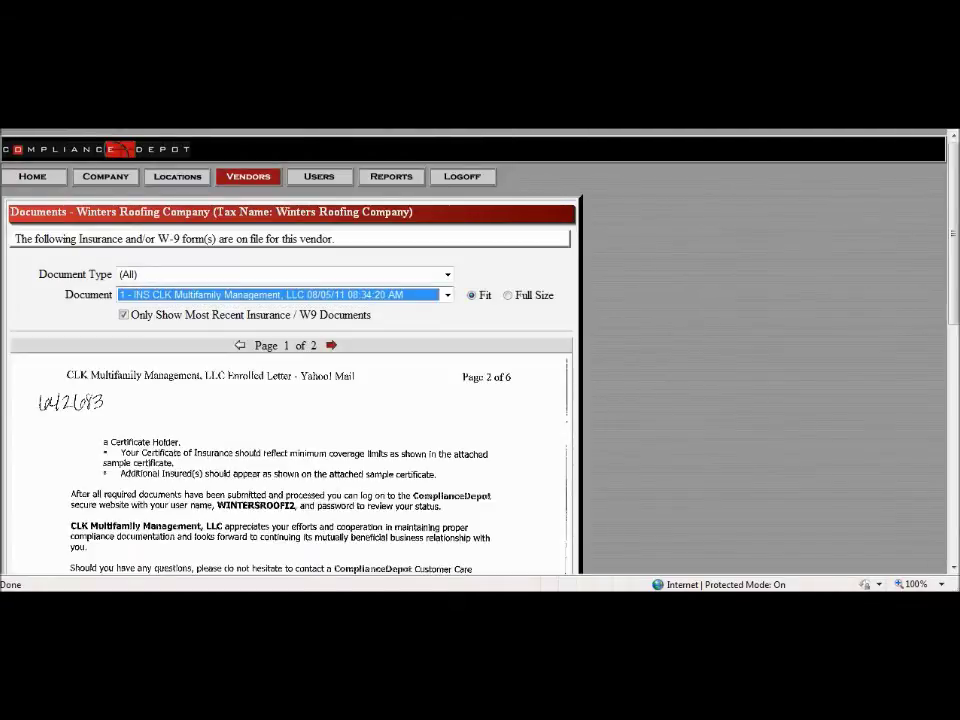
key("Down")
key("Escape")
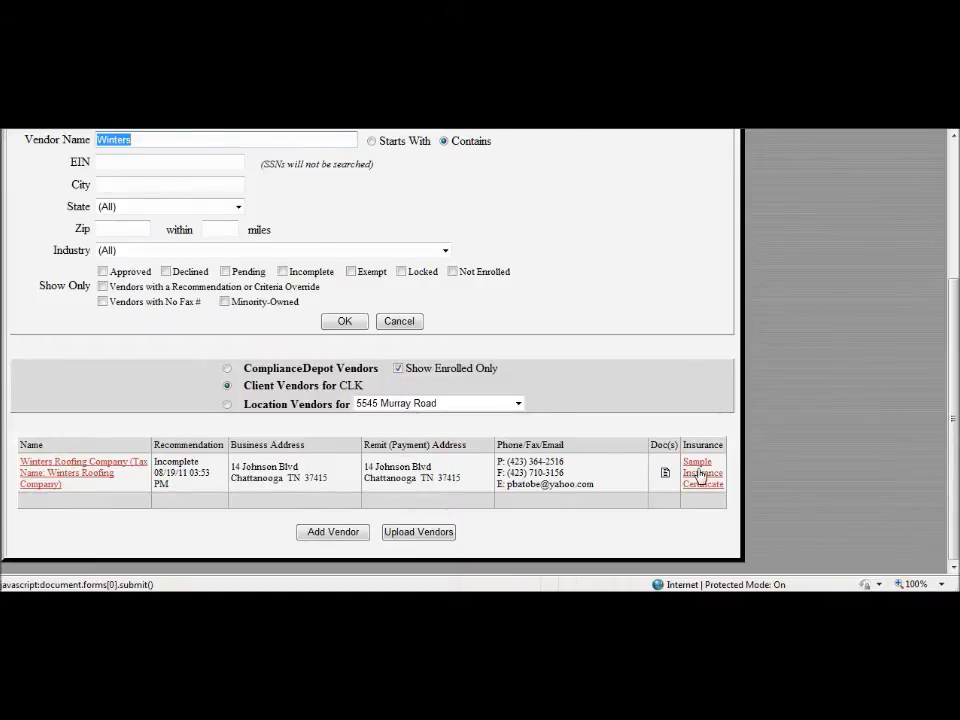
Step: Open the Sample Insurance Certificate and highlight the Description of Operations paragraph naming the additional insureds
left_click(700, 474)
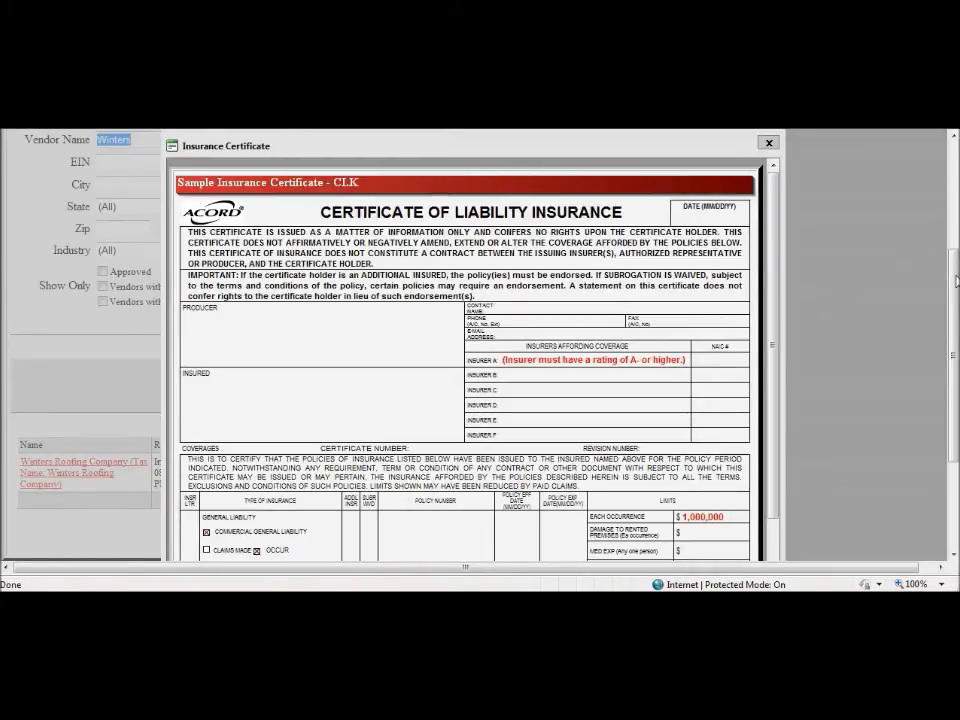
left_click_drag(953, 286, 953, 327)
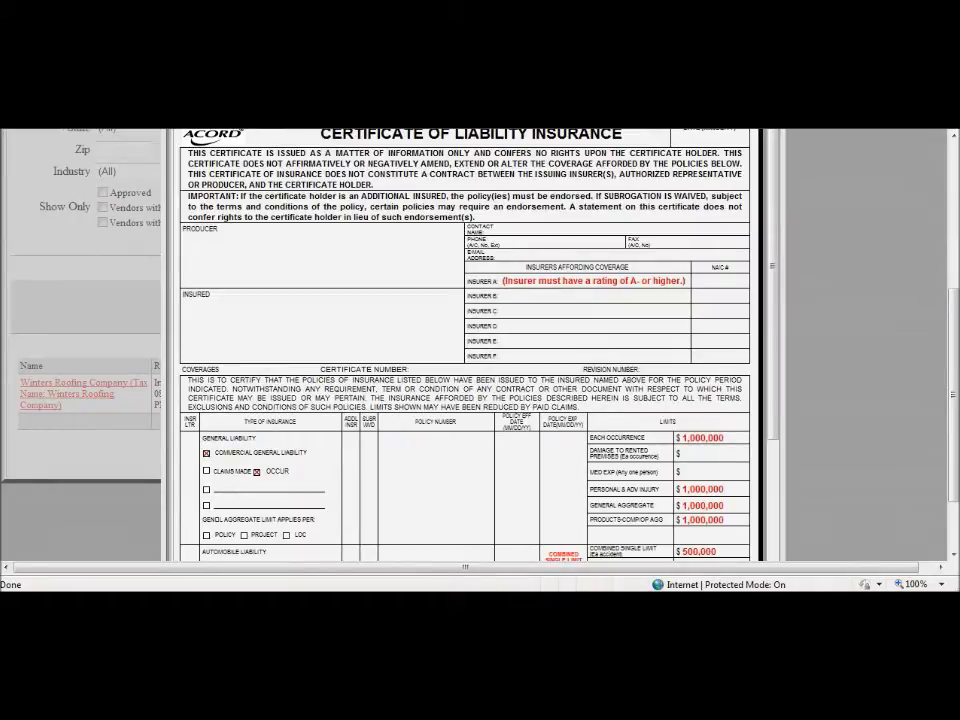
left_click_drag(776, 276, 765, 465)
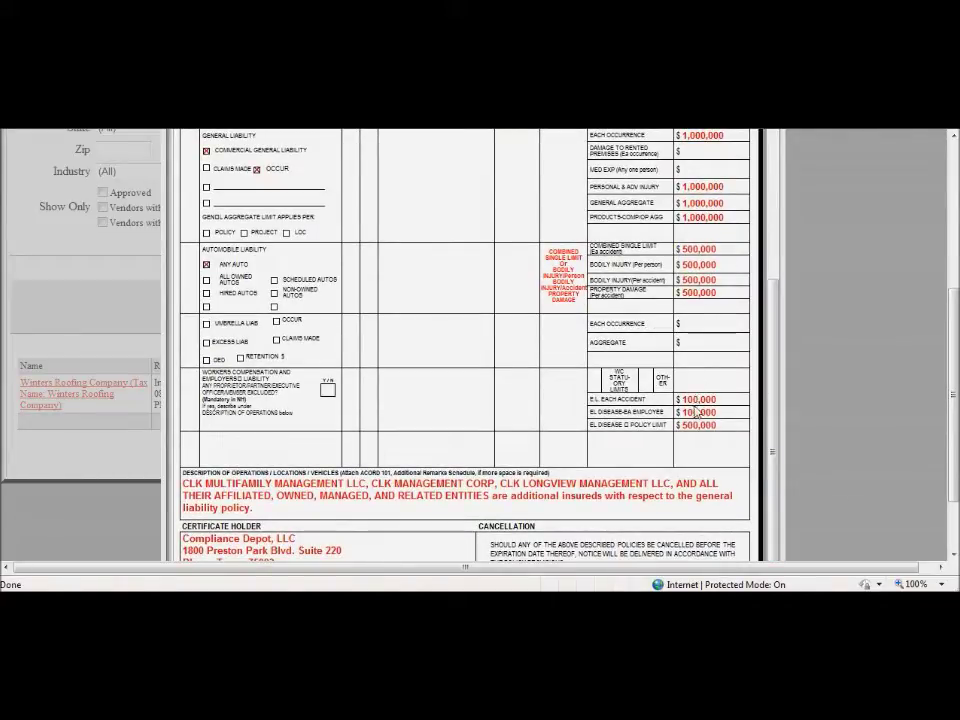
left_click_drag(768, 362, 766, 318)
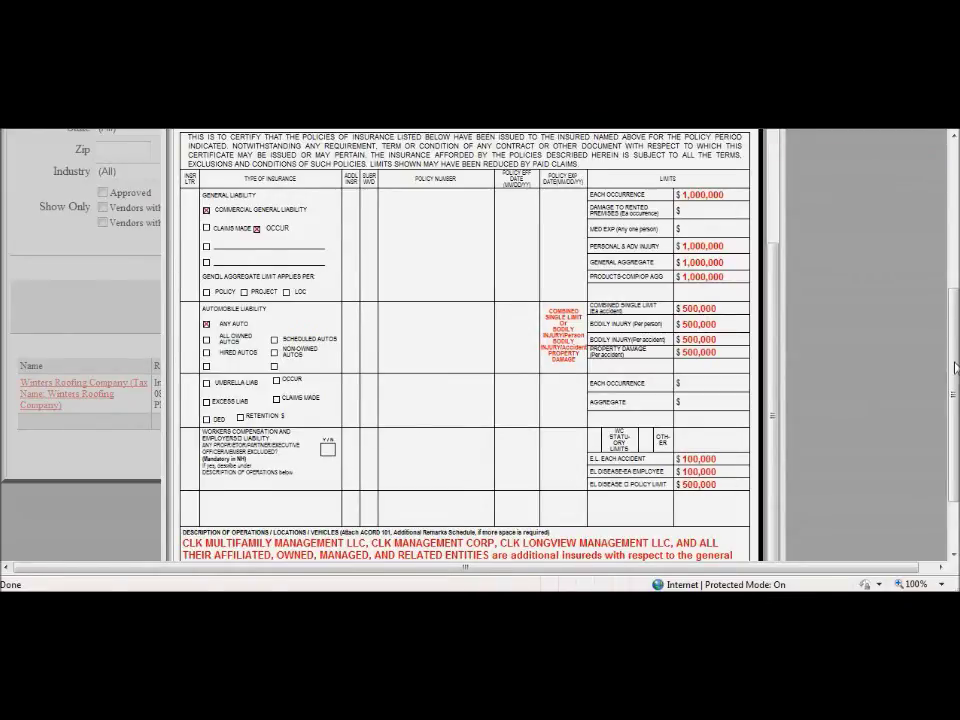
scroll(940, 423, "down", 2)
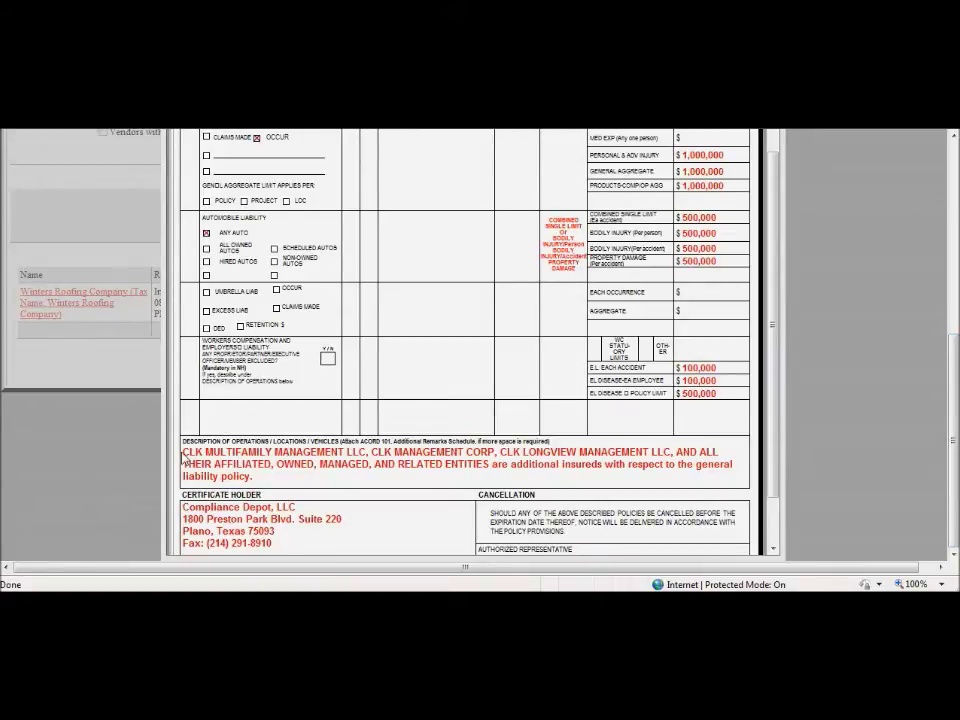
left_click_drag(183, 458, 264, 479)
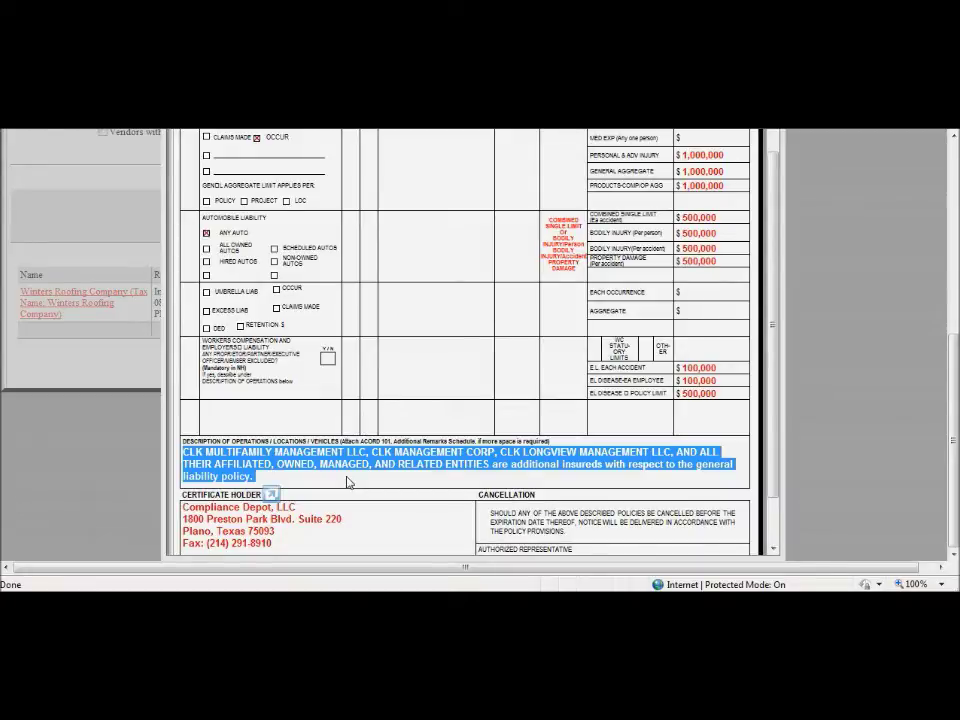
scroll(281, 491, "down", 2)
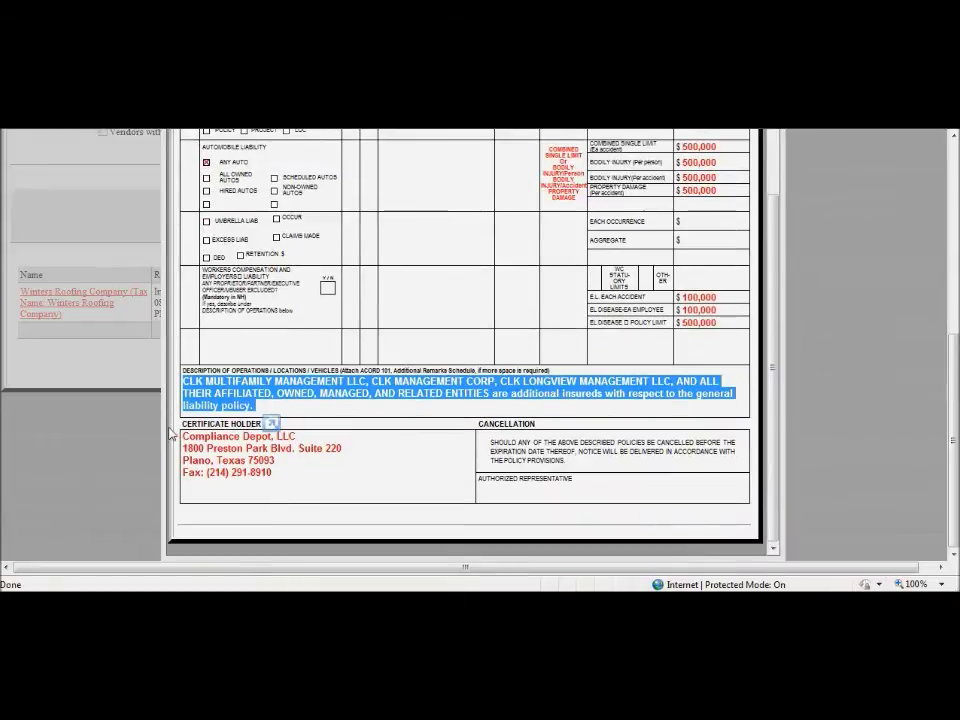
left_click_drag(184, 436, 355, 473)
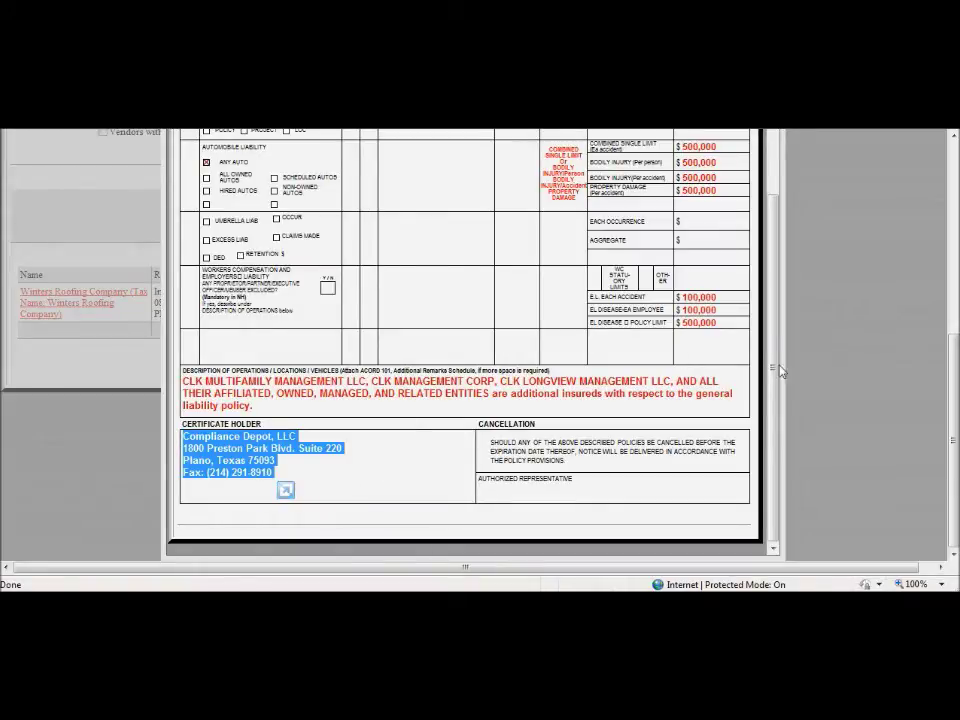
left_click_drag(775, 371, 754, 177)
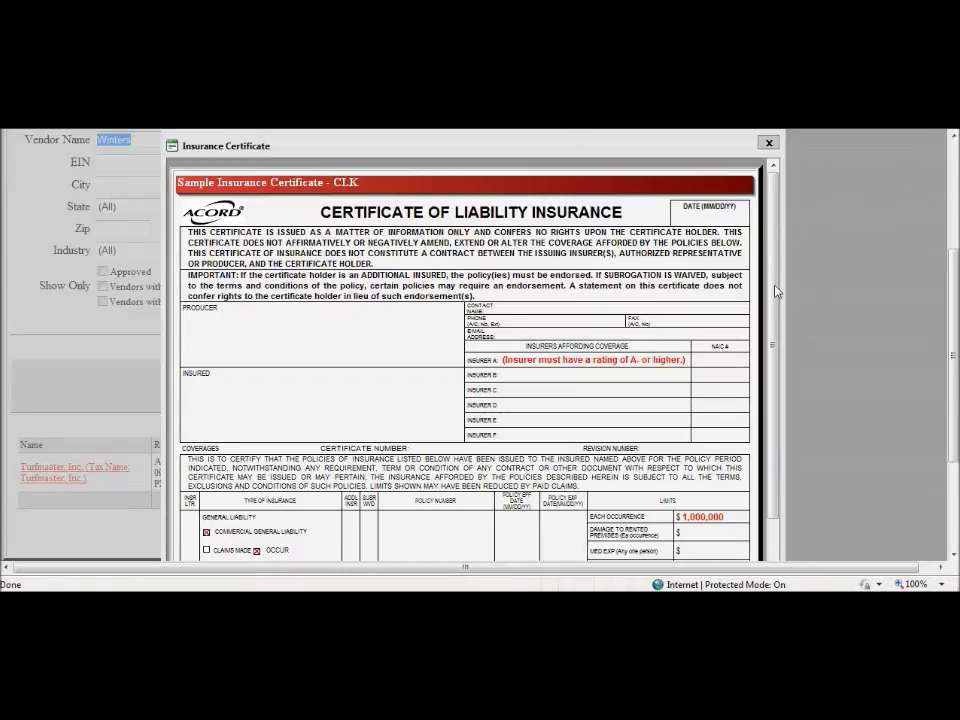
scroll(743, 460, "down", 5)
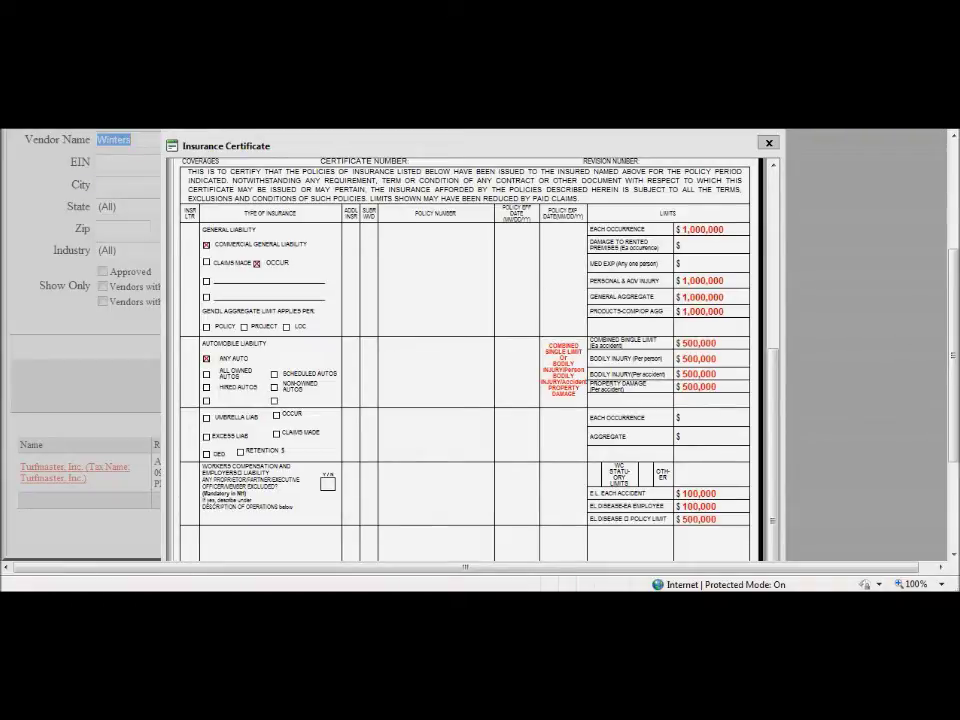
Step: Close the certificate and search vendor names containing 'Ferguson' instead of 'Winters'
left_click(768, 143)
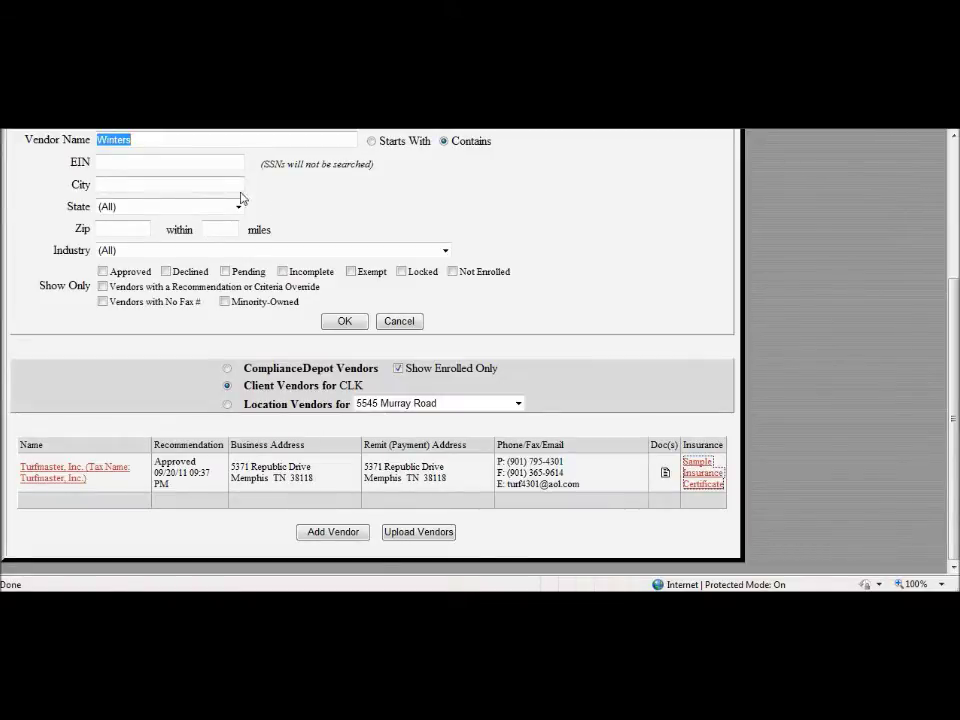
left_click(155, 139)
left_click_drag(155, 139, 3, 139)
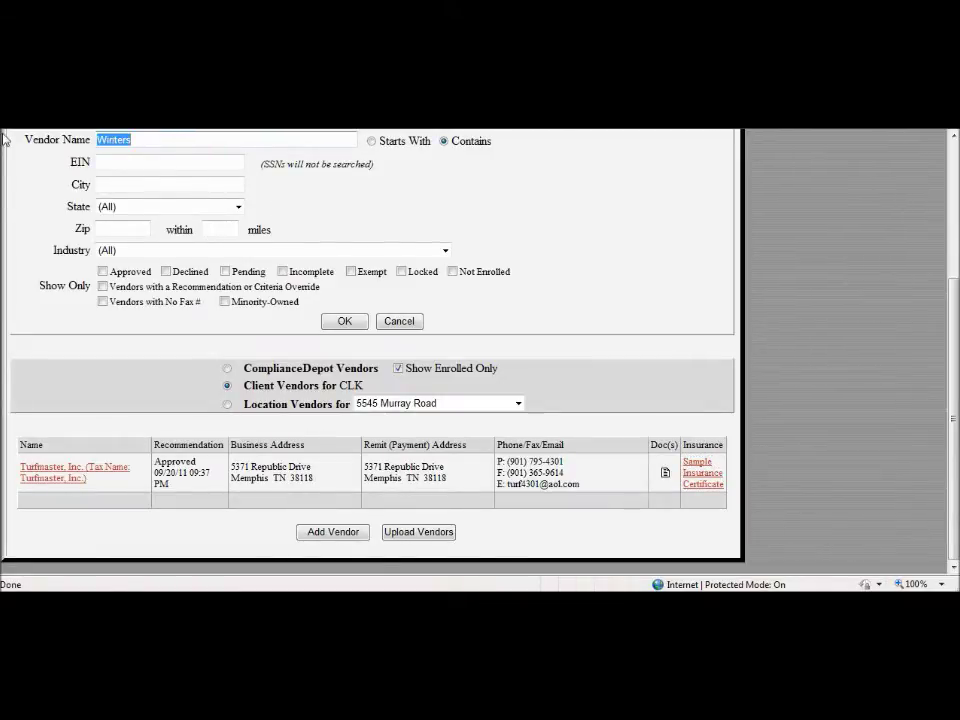
type("Ferguson")
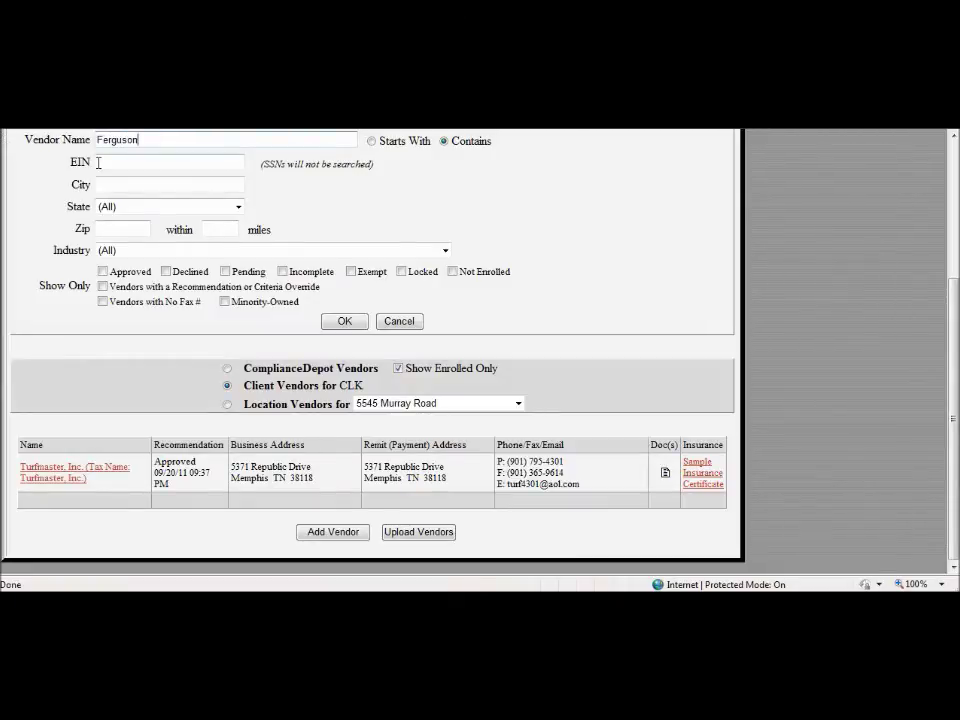
scroll(218, 206, "up", 3)
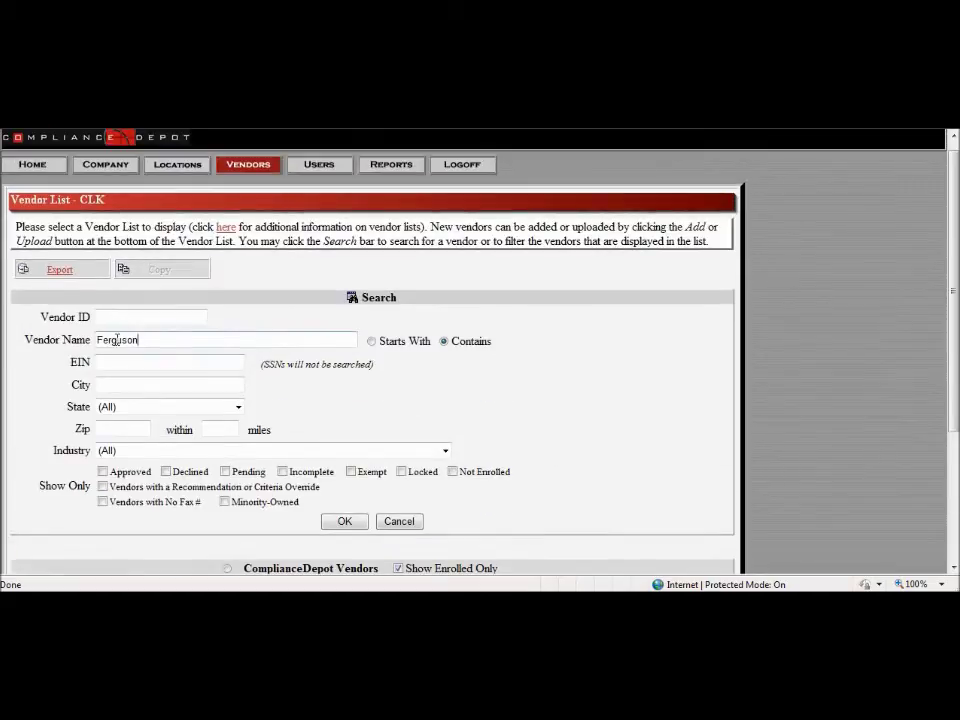
left_click(446, 343)
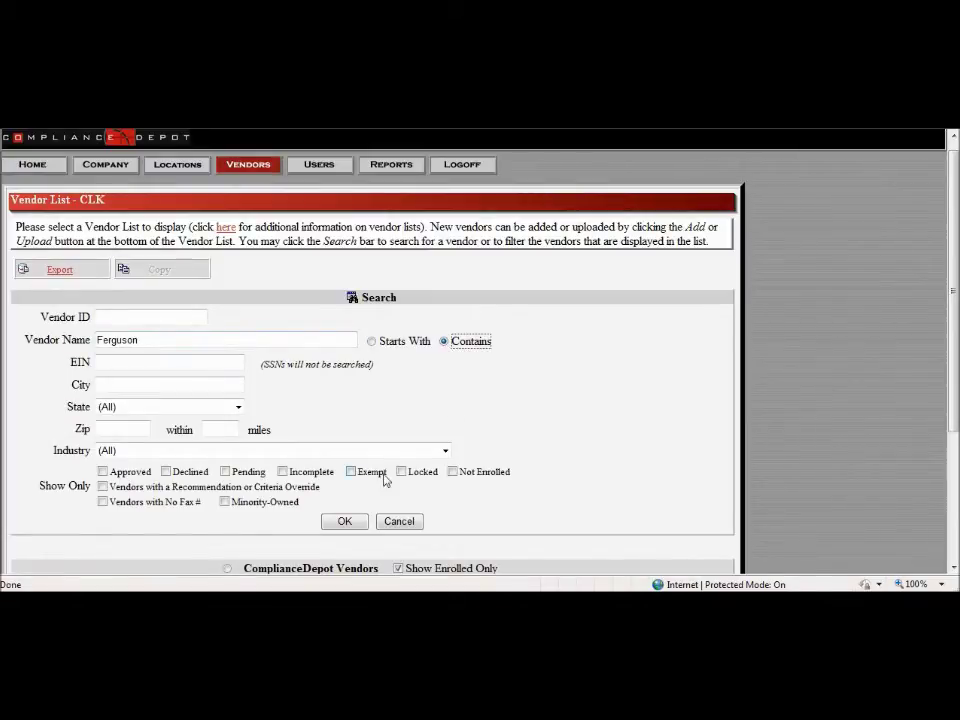
left_click(345, 521)
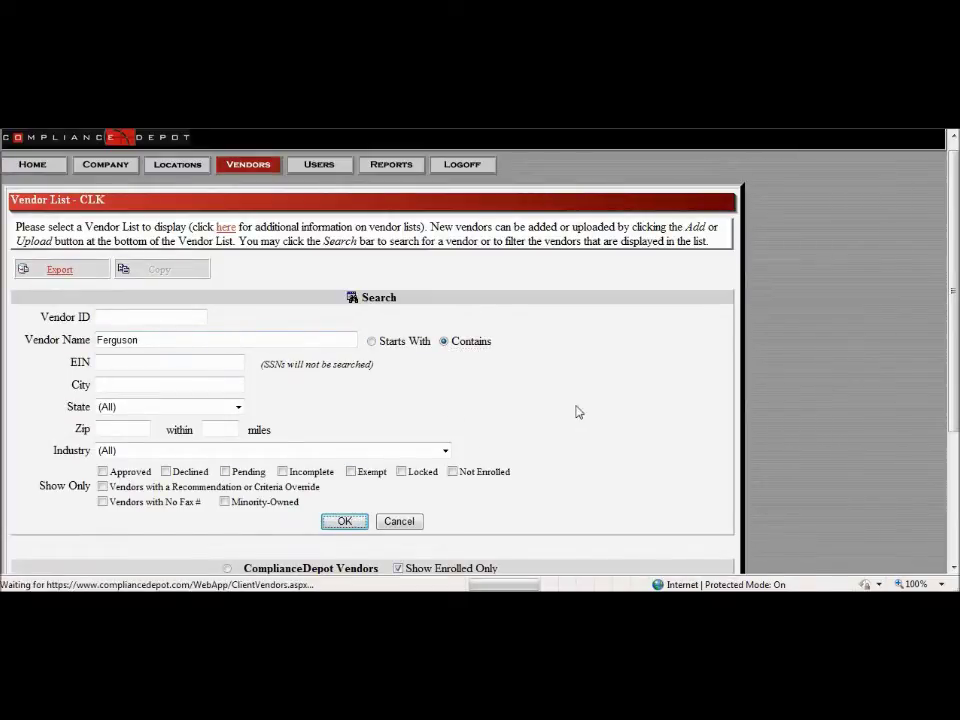
scroll(576, 412, "down", 3)
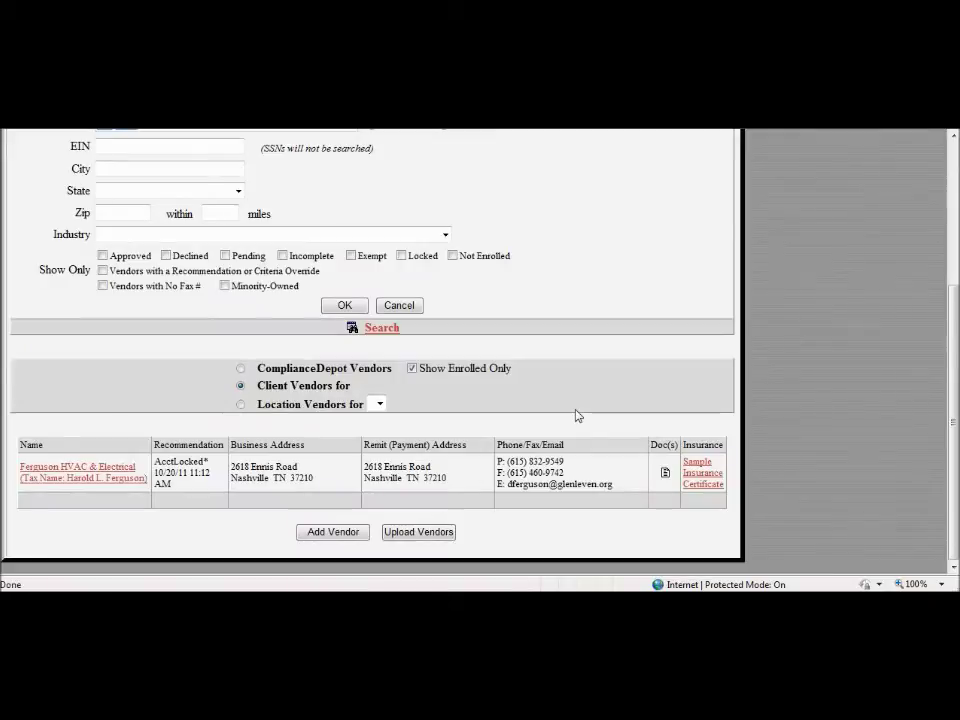
left_click(115, 476)
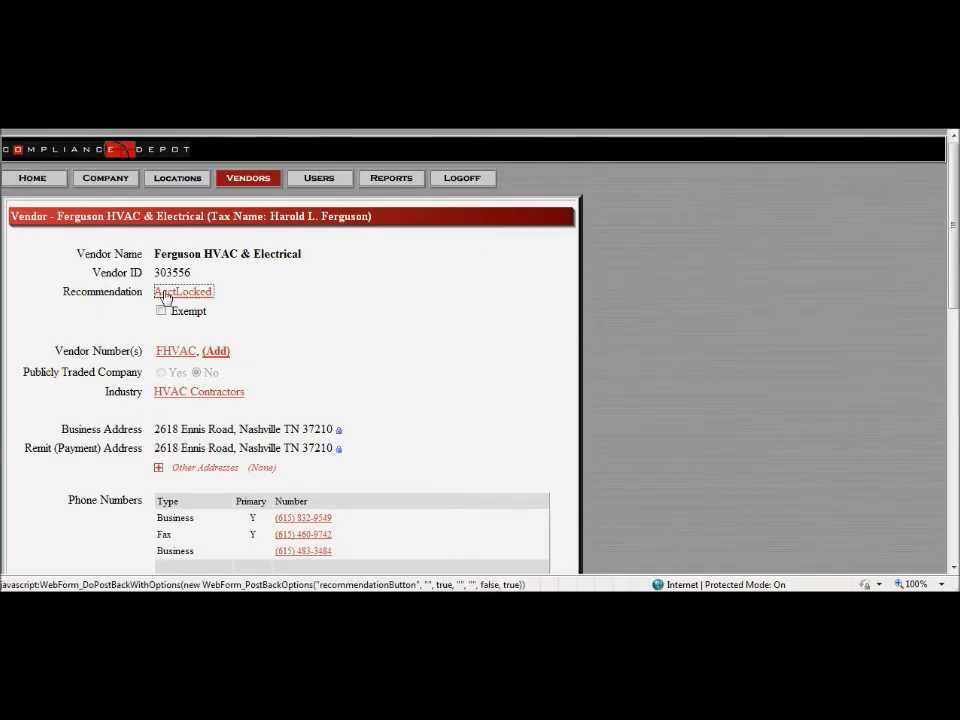
left_click(165, 296)
scroll(364, 390, "down", 4)
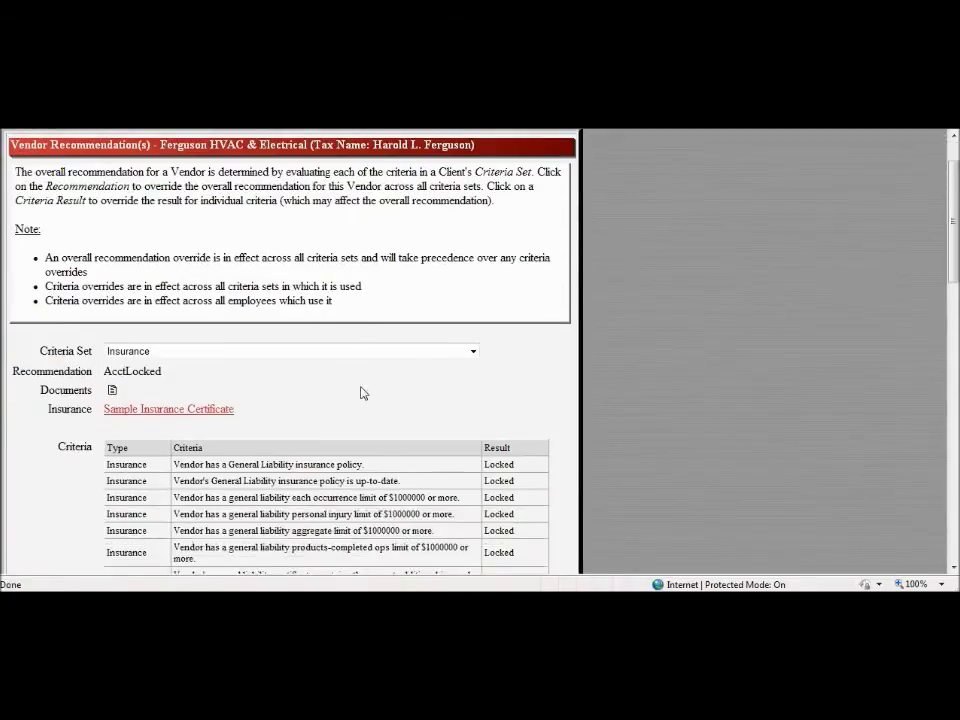
left_click_drag(954, 278, 904, 471)
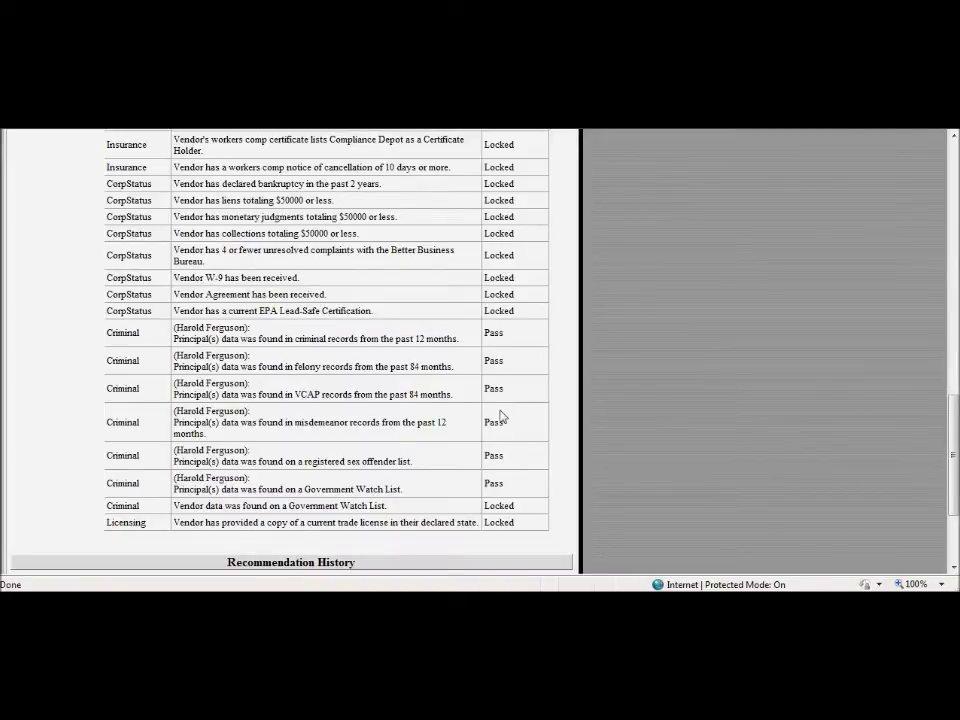
scroll(435, 440, "down", 2)
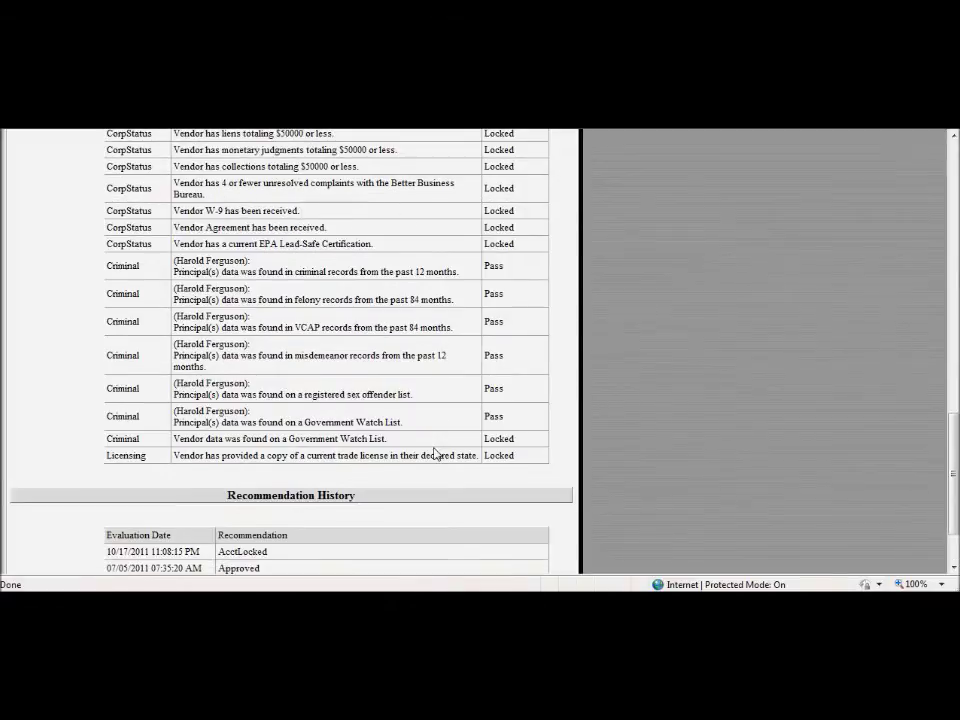
scroll(437, 453, "down", 3)
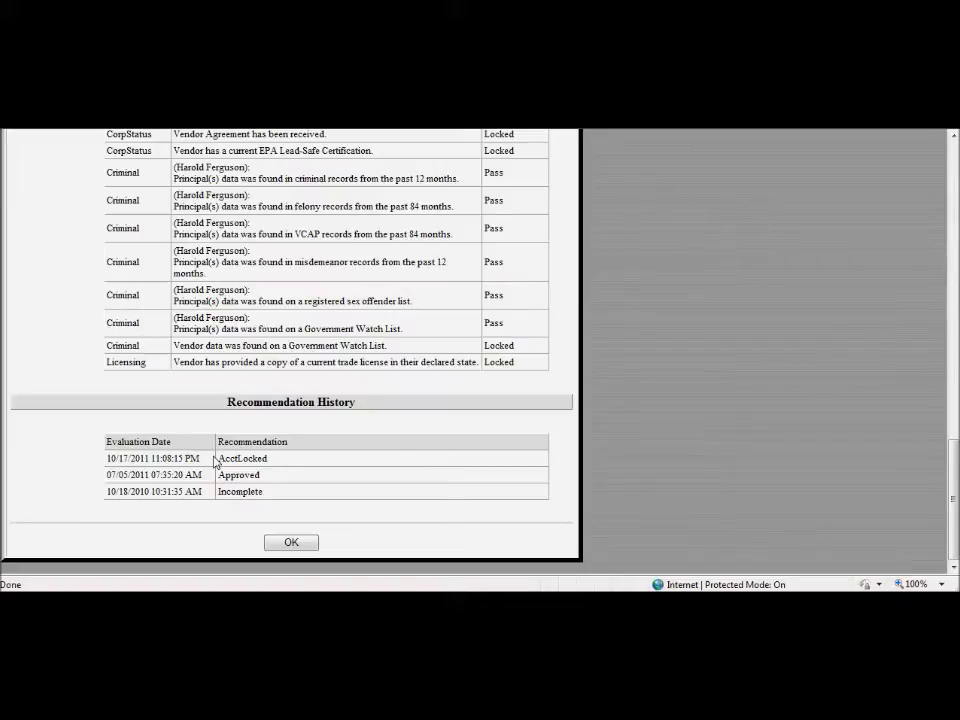
scroll(214, 462, "up", 1)
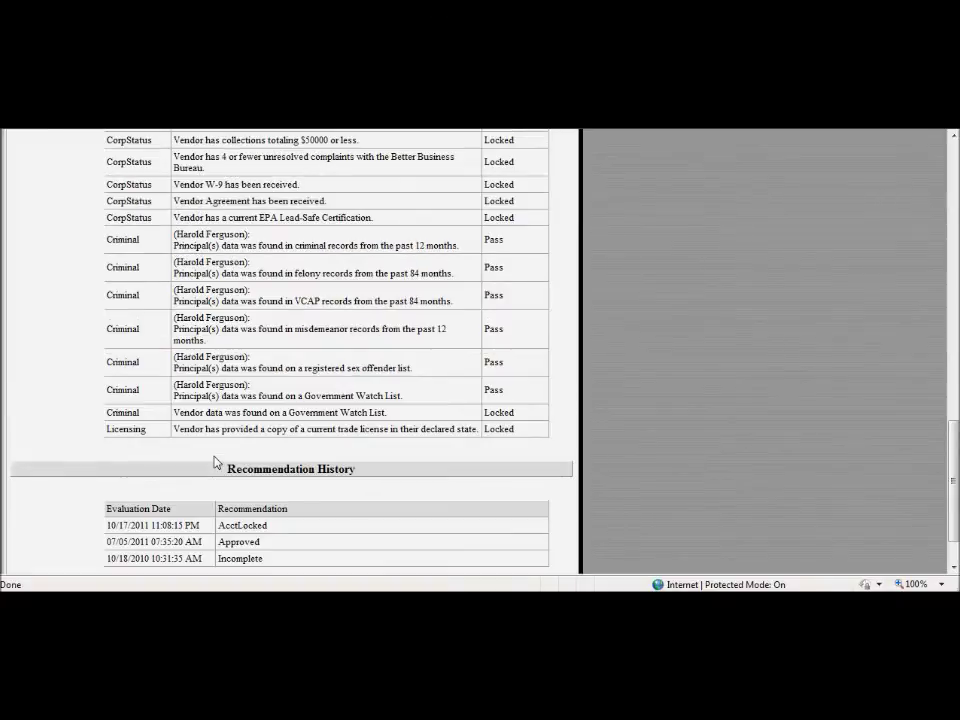
left_click_drag(953, 480, 955, 202)
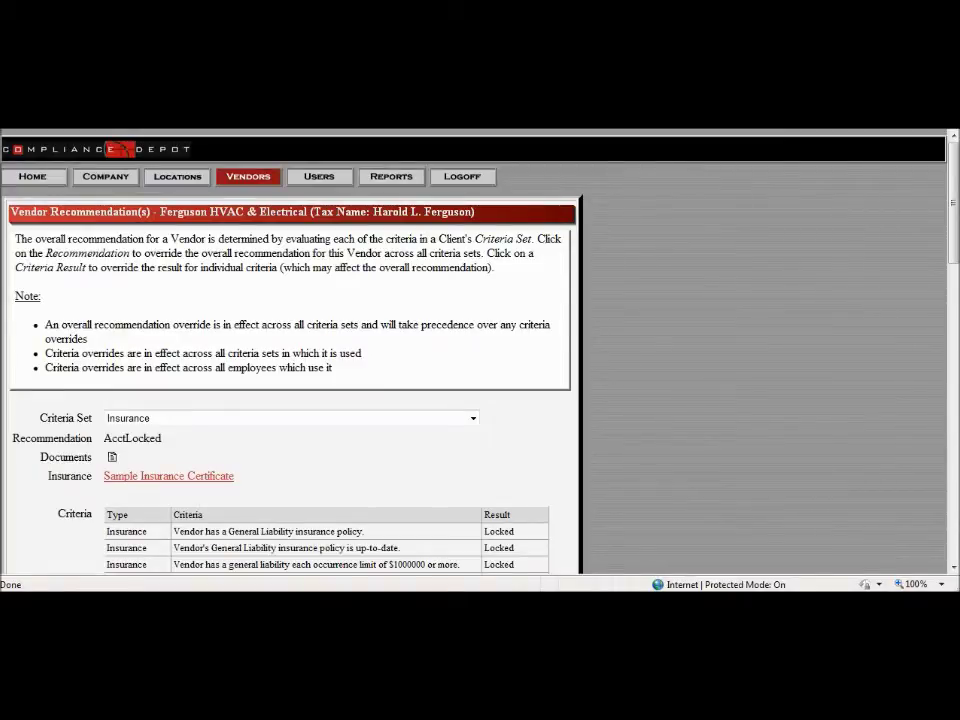
Step: Go back twice to the Vendor List and search vendor names for 'HD Supply'
key("alt+Left")
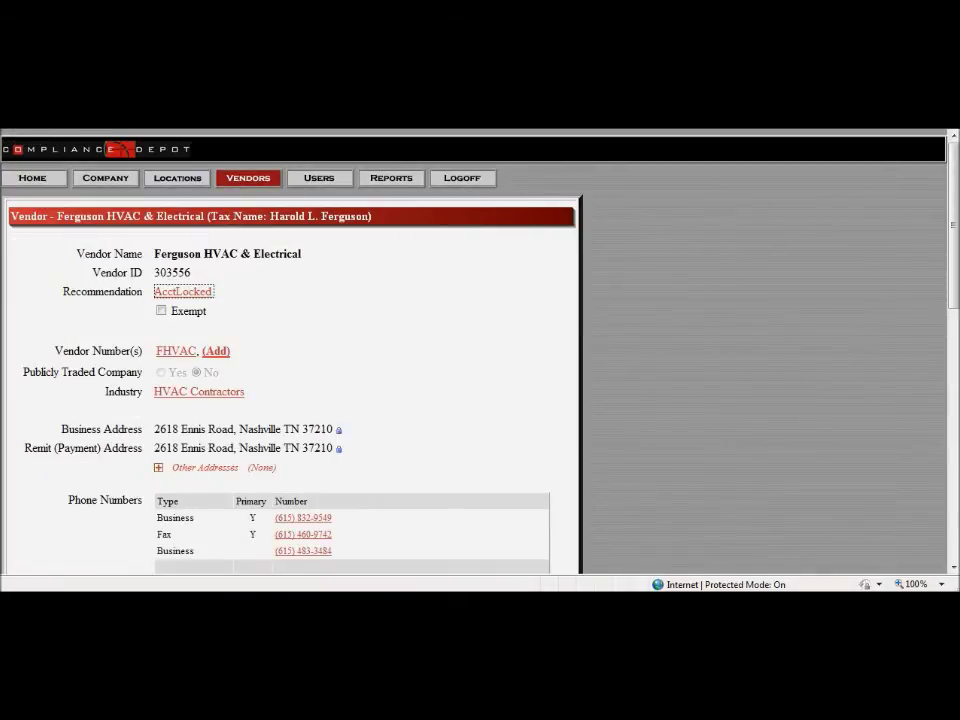
key("alt+Left")
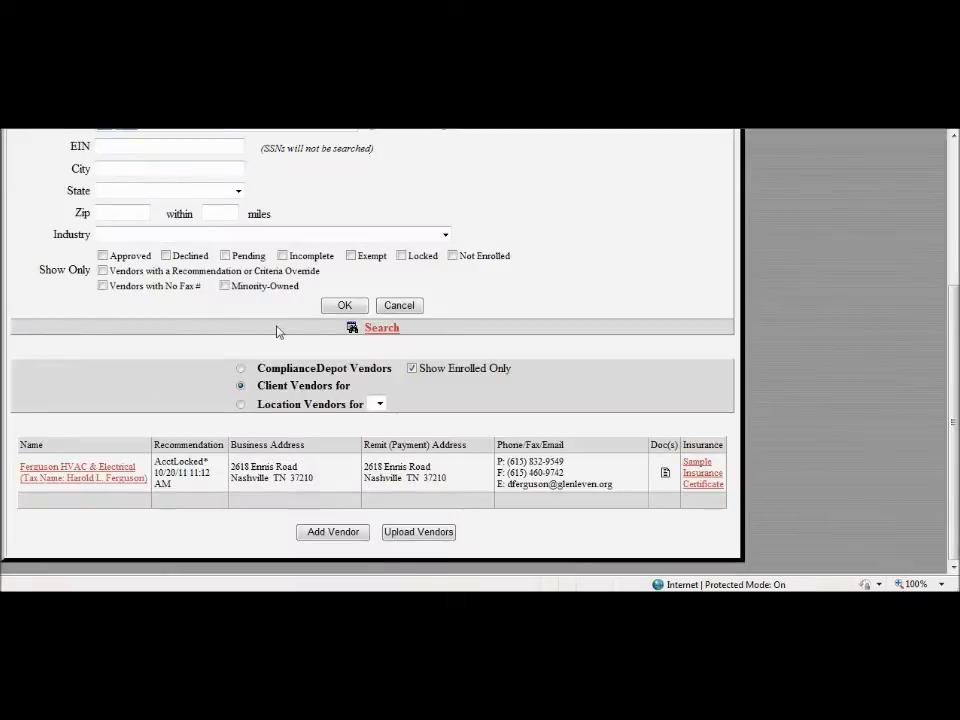
scroll(935, 290, "up", 3)
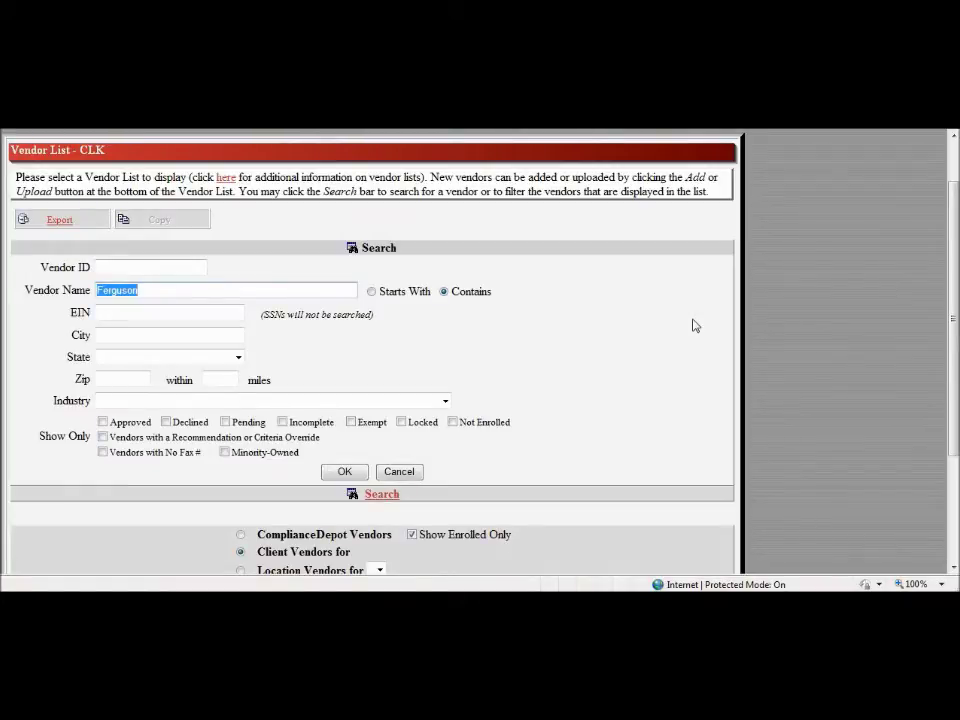
type("H")
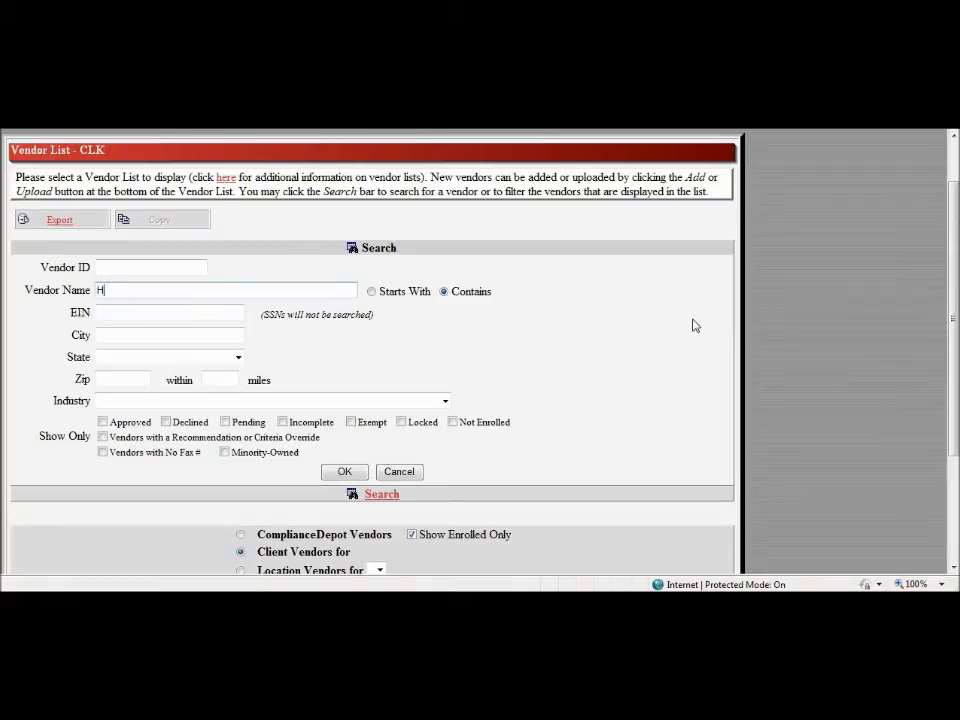
type("D Supply")
key("Return")
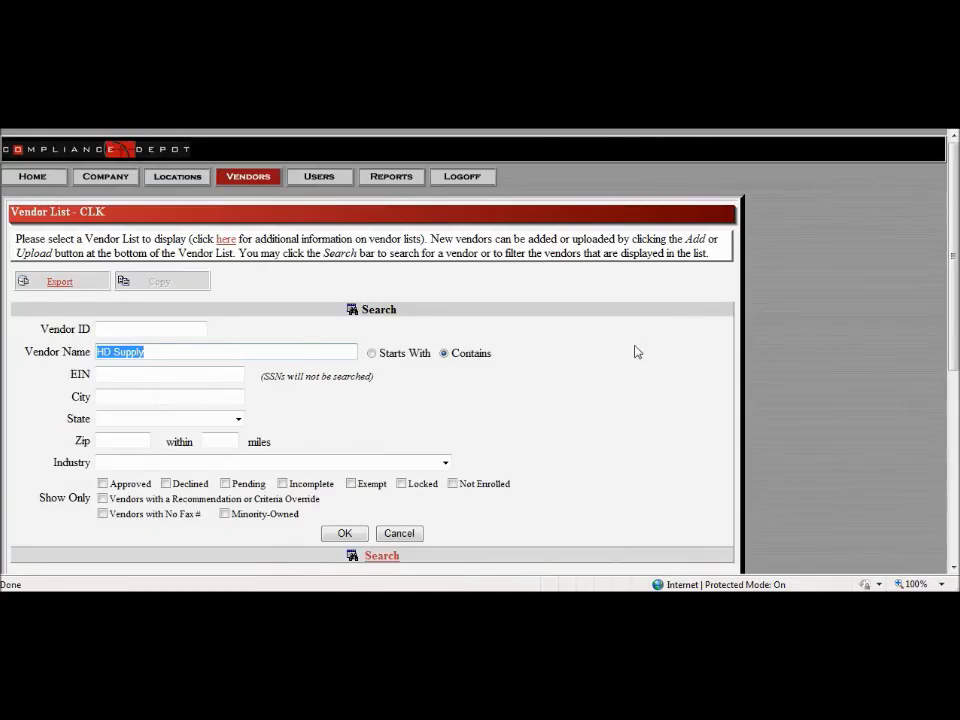
scroll(636, 350, "down", 5)
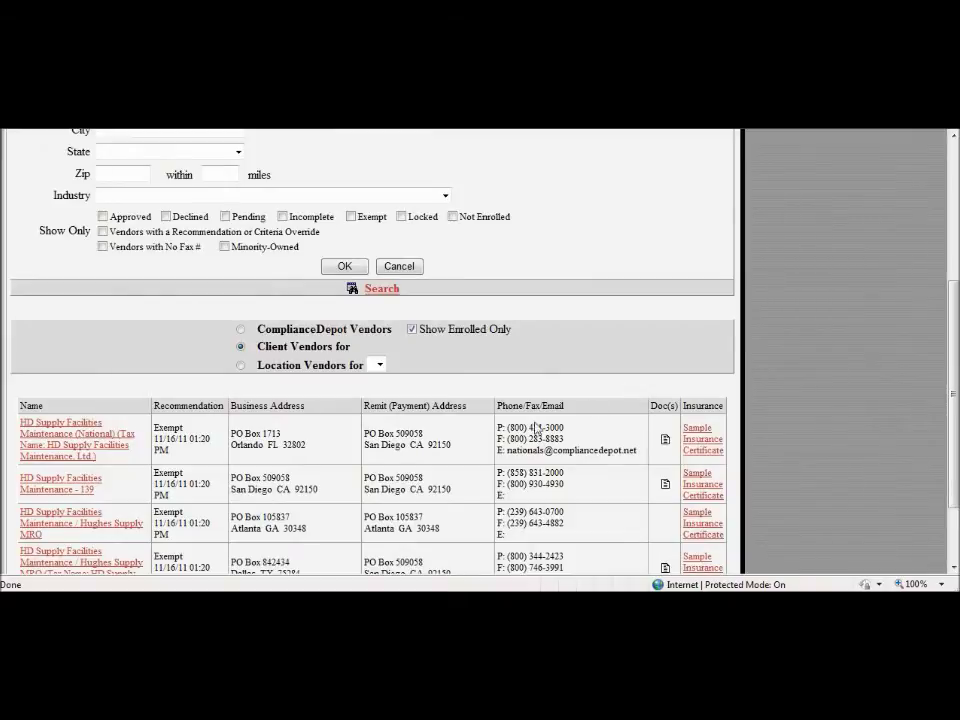
scroll(480, 440, "down", 2)
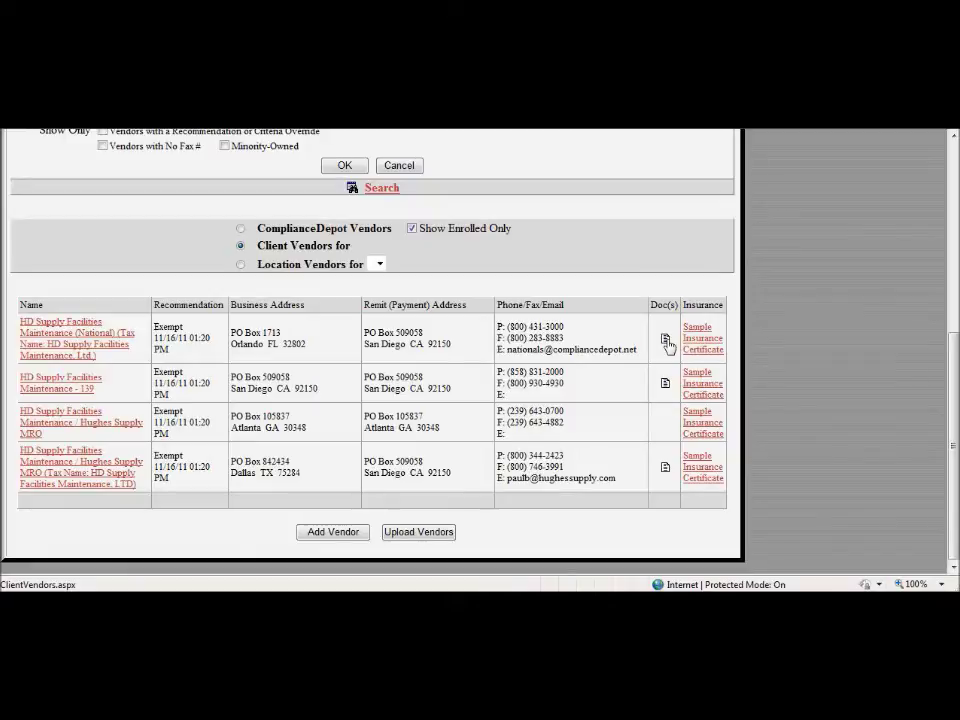
left_click(665, 341)
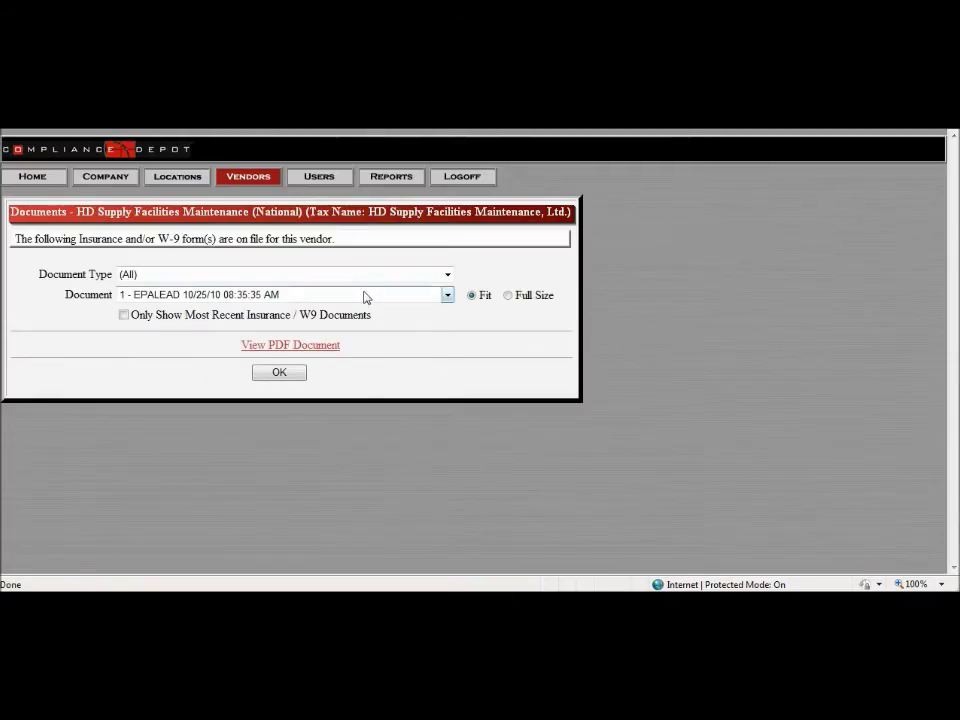
left_click(365, 295)
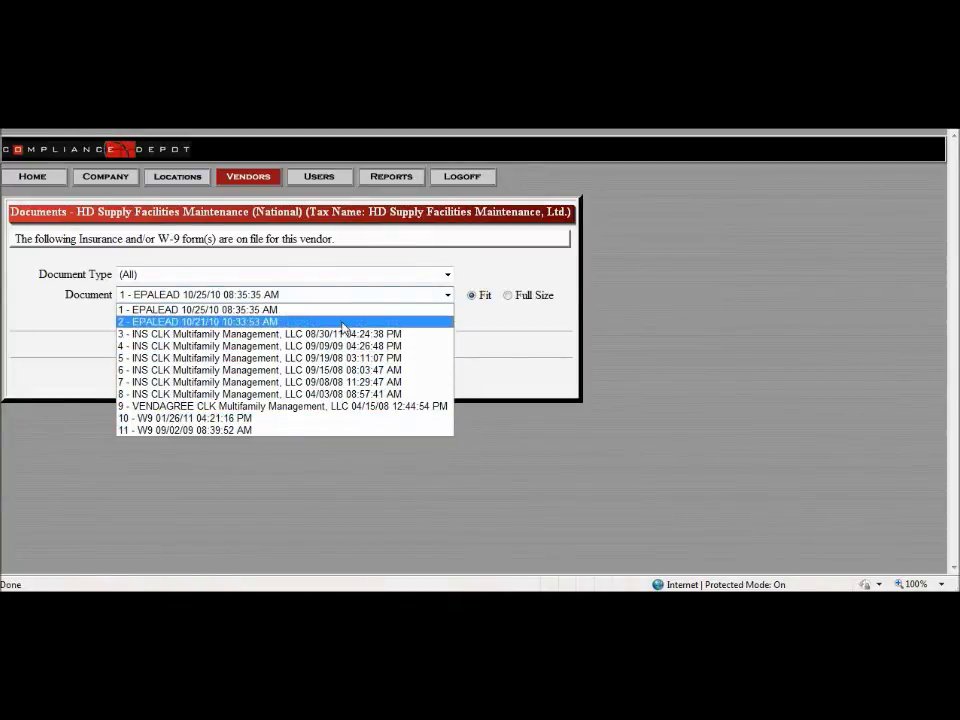
left_click(489, 321)
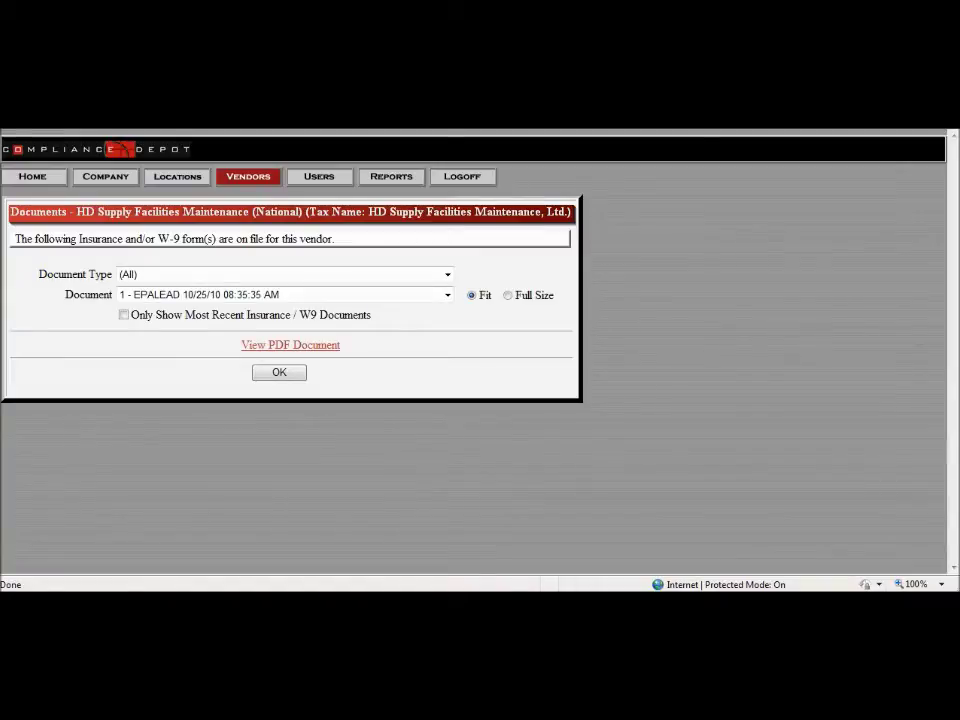
left_click(279, 372)
Step: Search vendor names for 'Bullock', then 'Bullock's', both returning no vendors
scroll(195, 530, "down", 2)
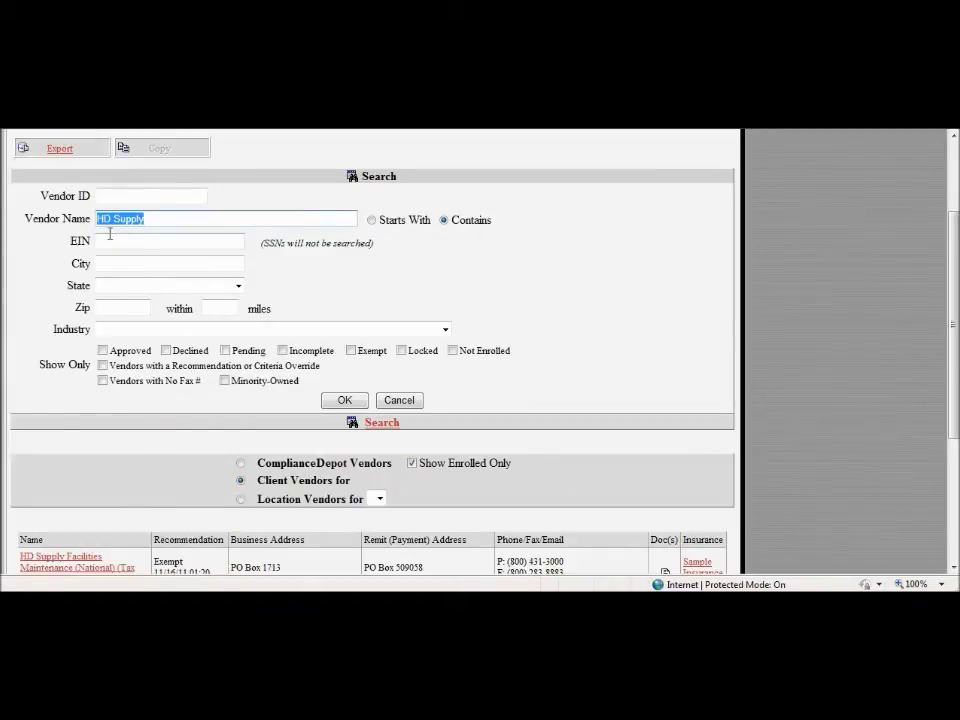
type("Bullock")
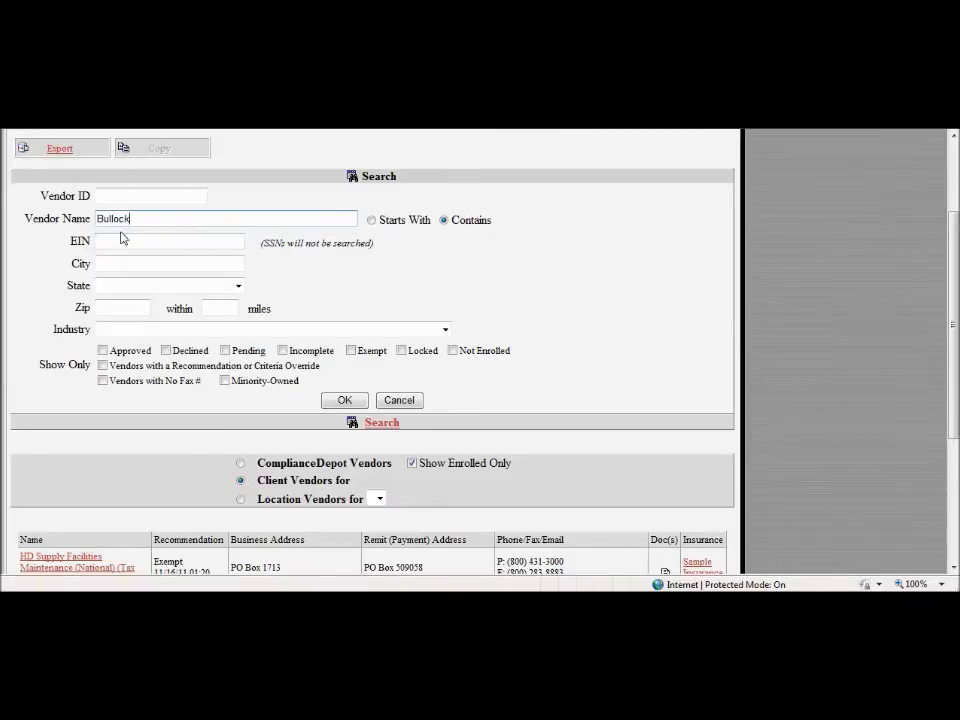
left_click(343, 399)
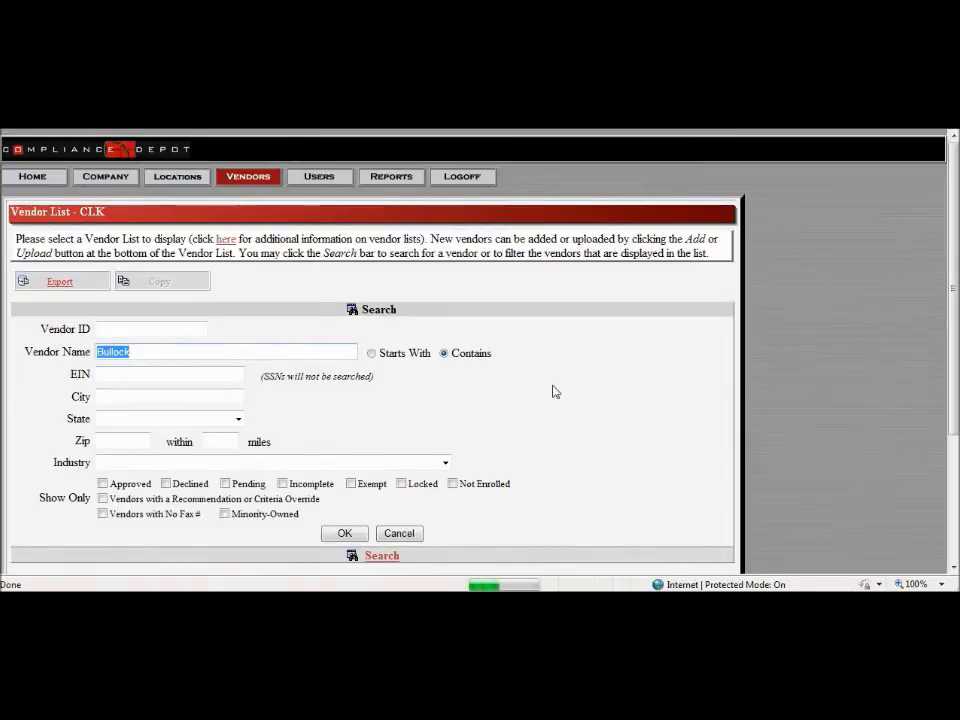
scroll(556, 392, "down", 3)
scroll(556, 392, "up", 1)
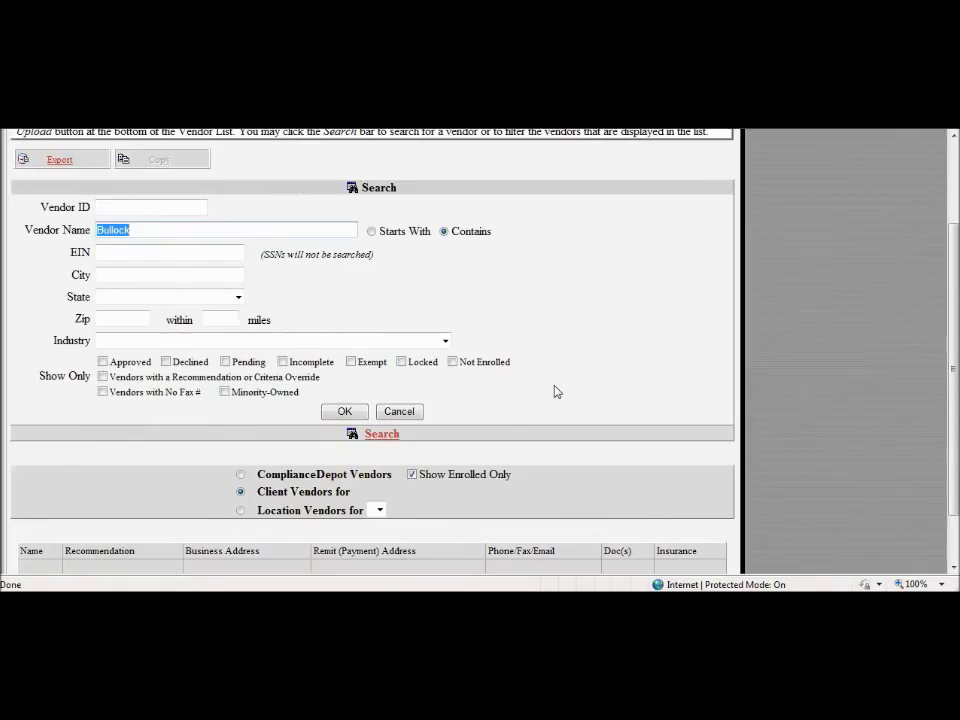
left_click(190, 231)
type("'s")
left_click(345, 412)
scroll(352, 405, "down", 3)
scroll(300, 390, "up", 3)
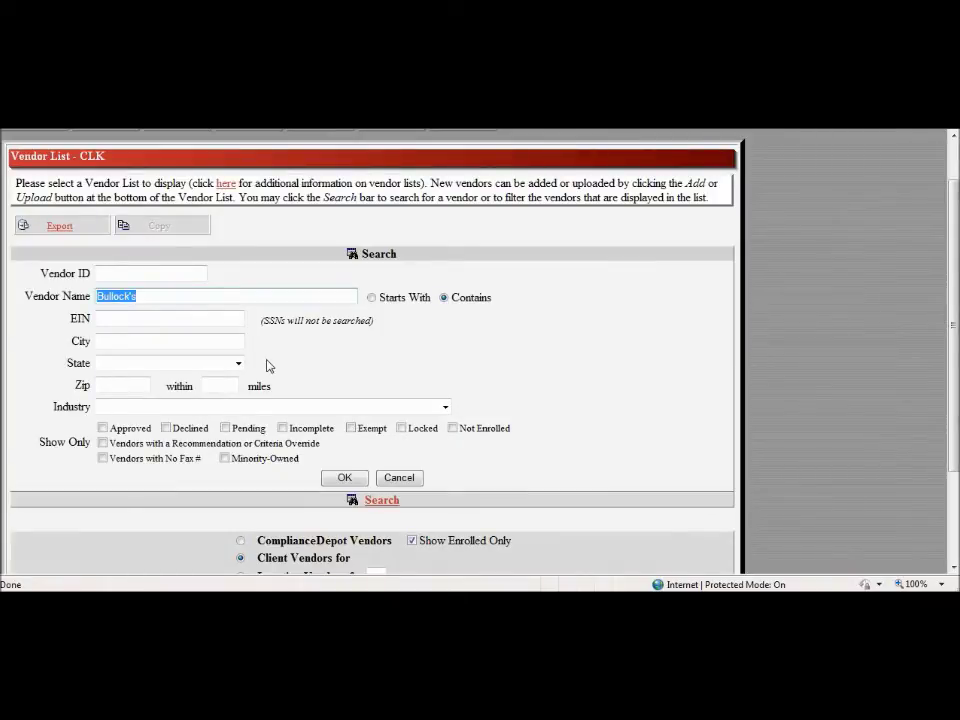
Step: Replace the vendor name search term with 'Heating' and run the search
type("Bullu")
key("BackSpace")
key("BackSpace")
key("BackSpace")
key("BackSpace")
key("BackSpace")
type("Heating")
left_click(344, 479)
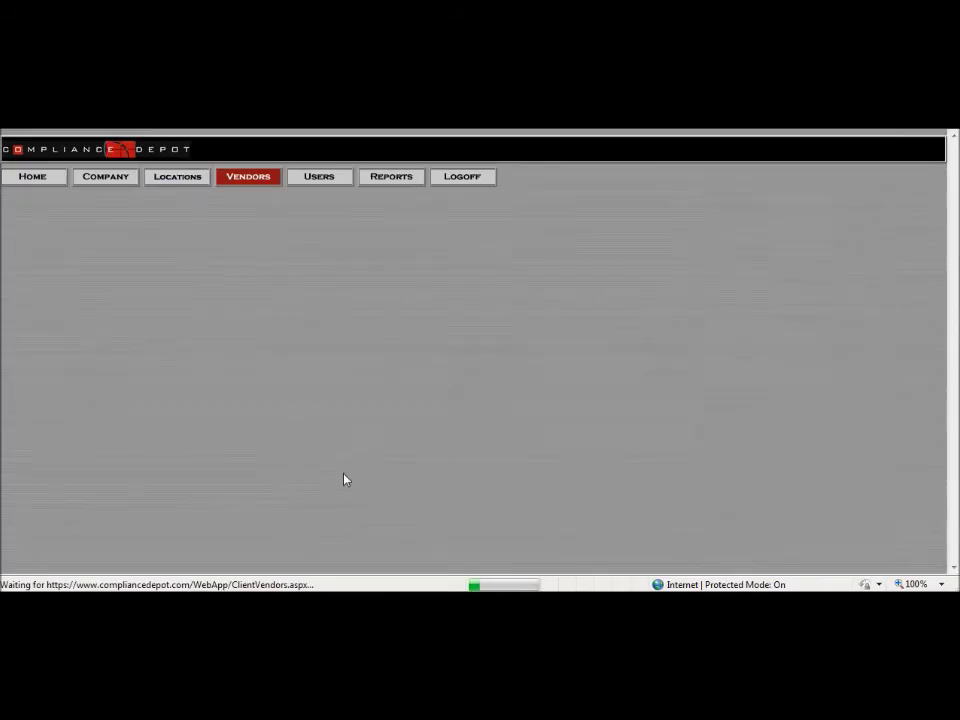
Step: Scroll the 'Heating' results down to the Bulluck's Heating and Air row
scroll(344, 482, "down", 3)
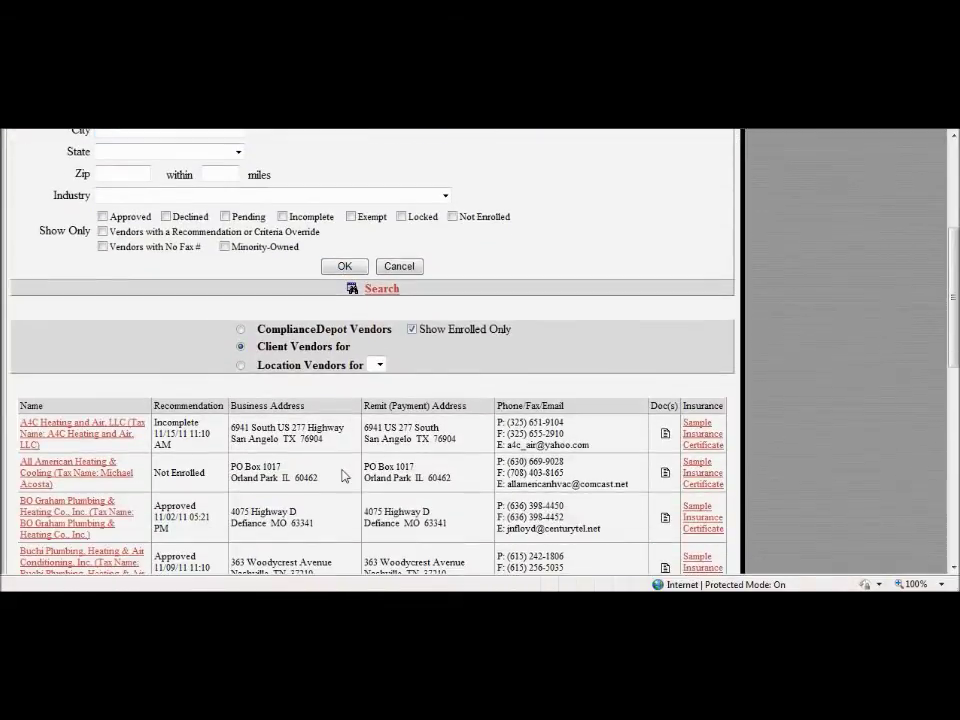
scroll(338, 476, "down", 1)
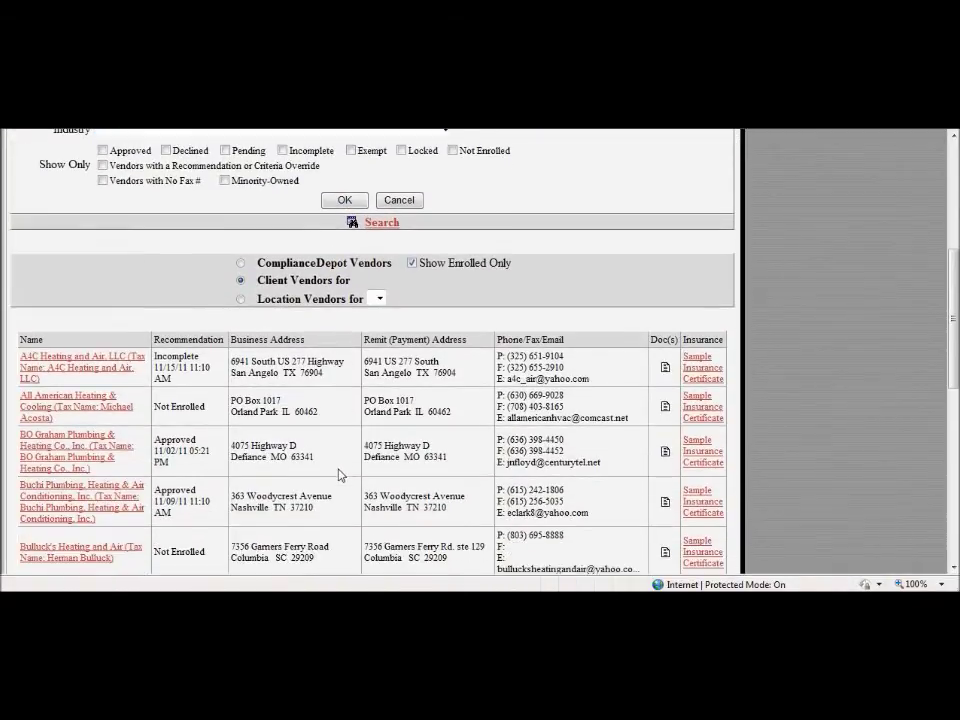
scroll(338, 476, "down", 1)
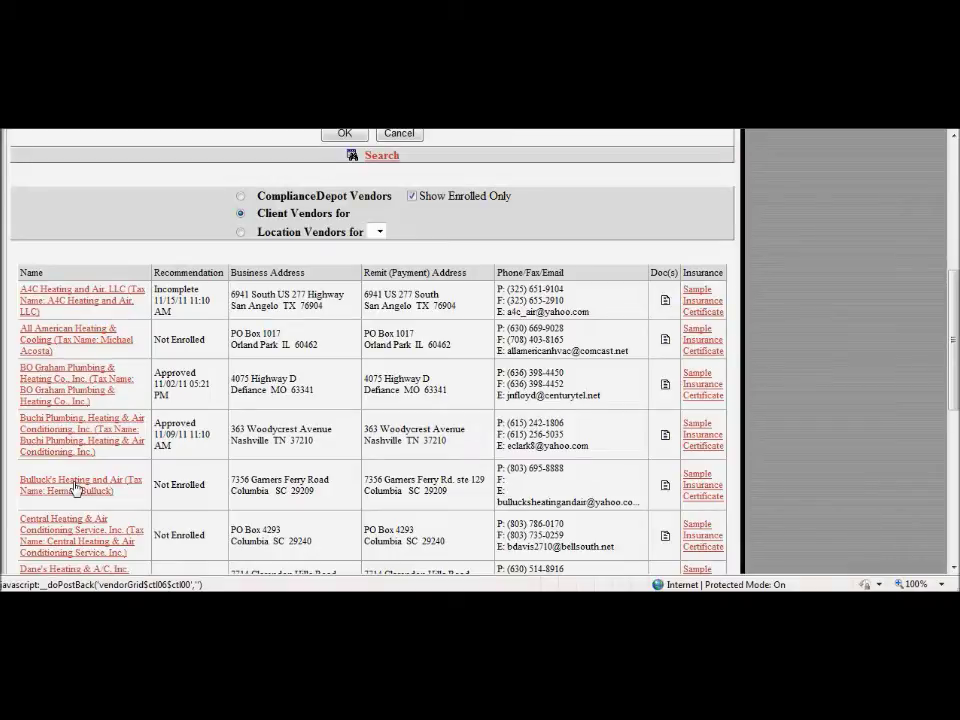
Step: Open Bulluck's Heating and Air's vendor details and scroll down the page
left_click(76, 486)
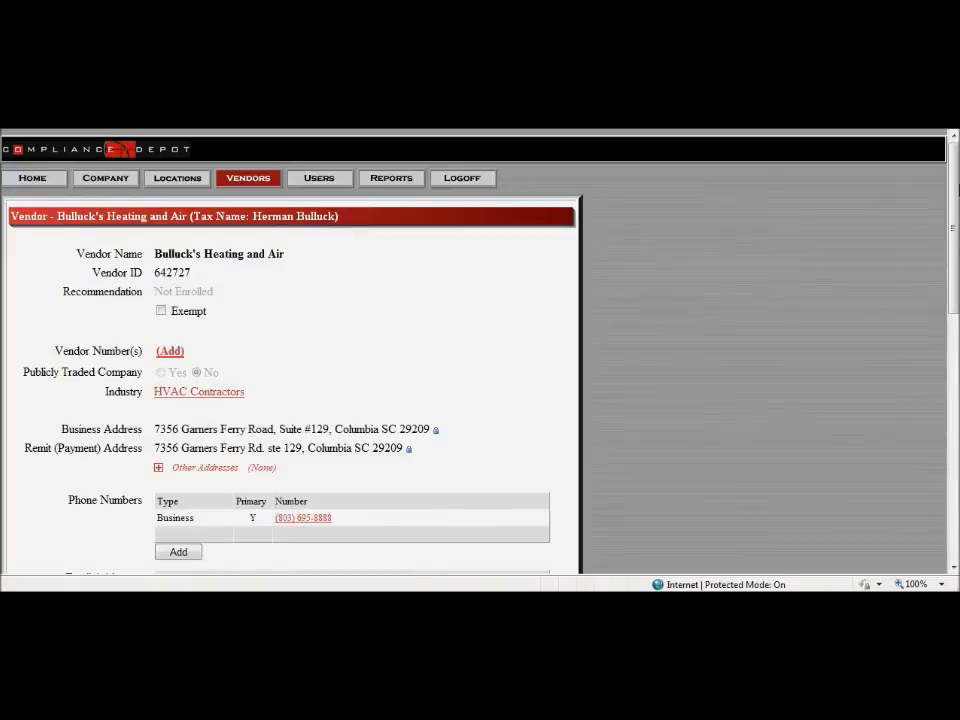
left_click_drag(956, 201, 930, 306)
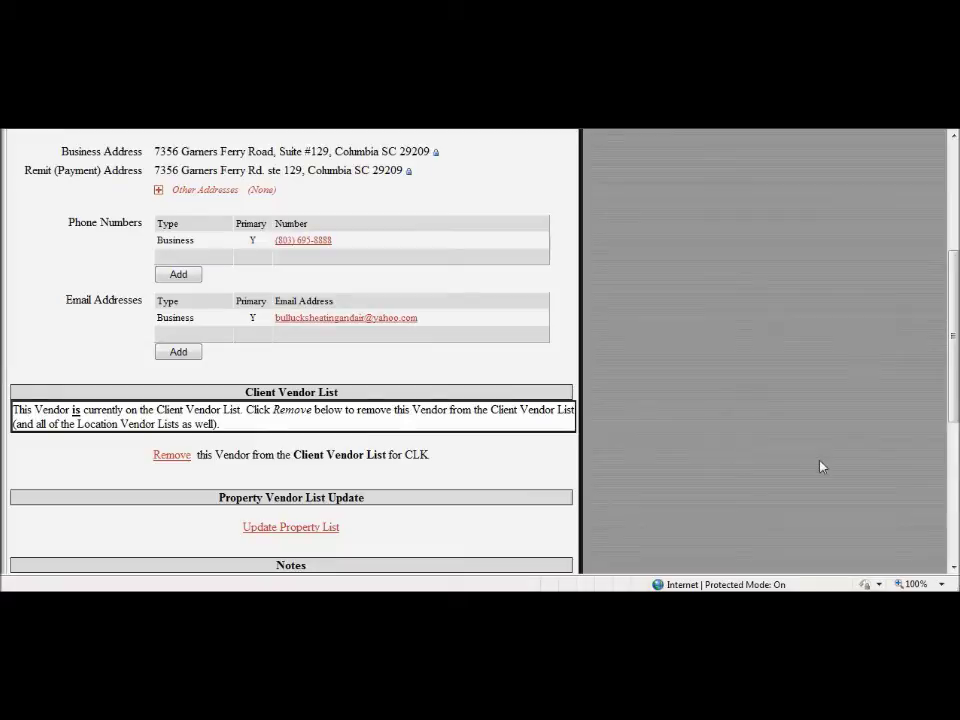
Step: Scroll Bulluck's vendor profile to review its status, HVAC Contractors industry and addresses
left_click_drag(946, 376, 930, 268)
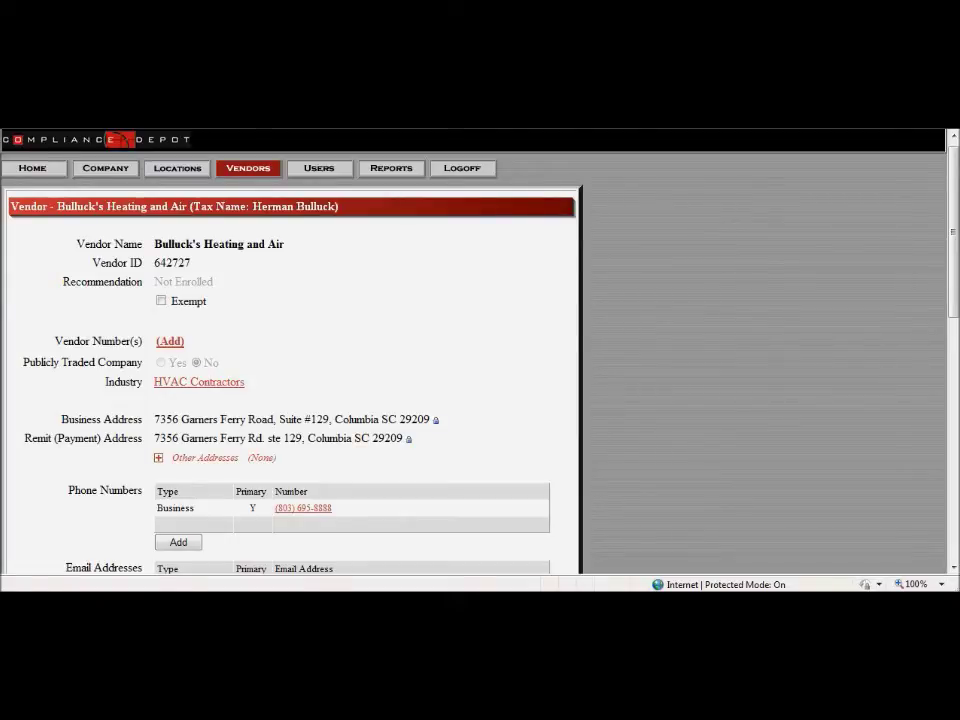
Step: Return to the vendor results, open BO Graham Plumbing & Heating and its Approved recommendation
key("alt+Left")
scroll(298, 372, "up", 1)
scroll(303, 370, "down", 1)
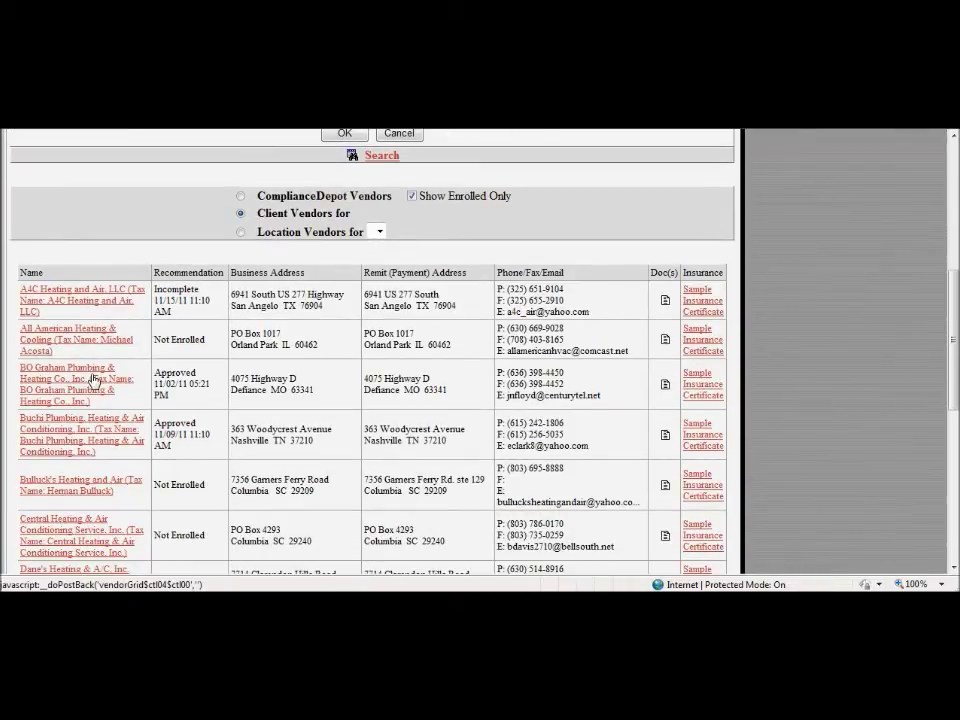
scroll(184, 347, "up", 1)
scroll(184, 347, "up", 1)
scroll(184, 347, "down", 2)
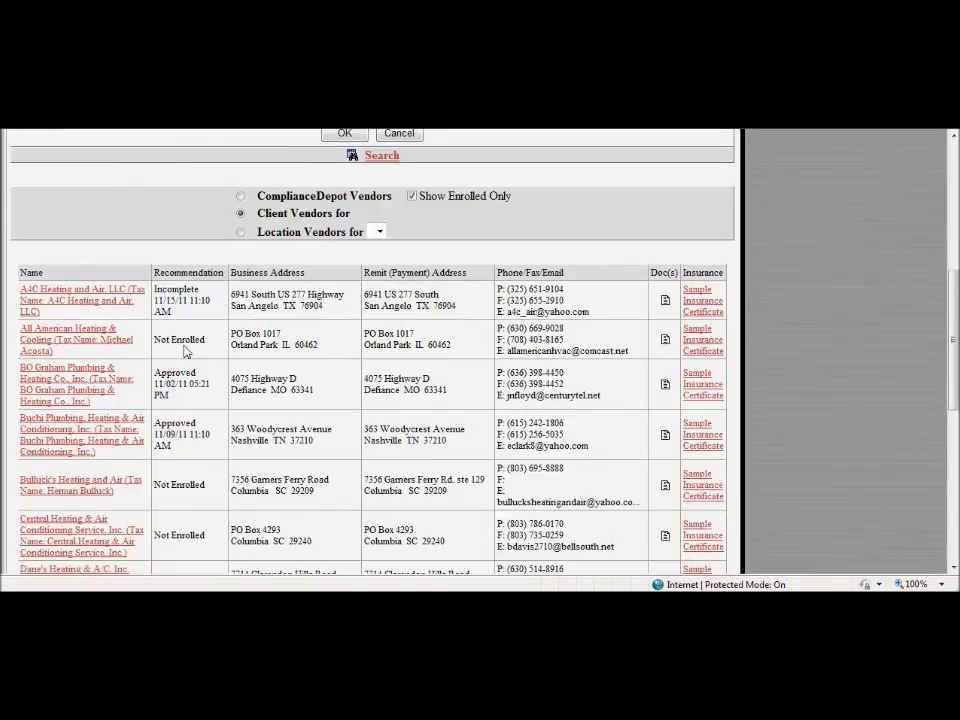
left_click(94, 378)
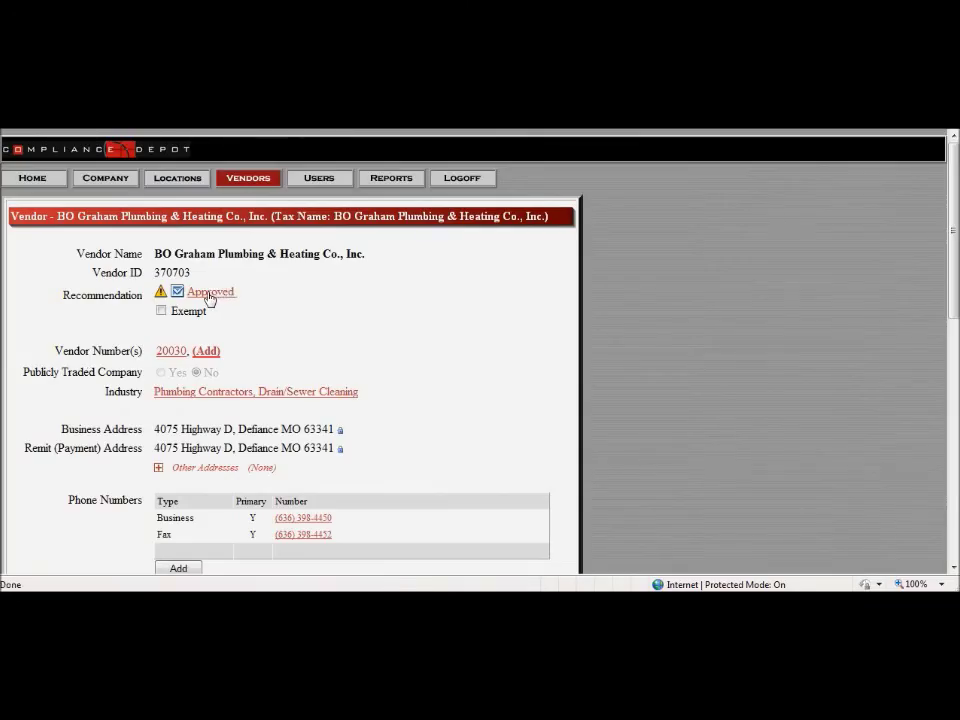
mouse_move(160, 298)
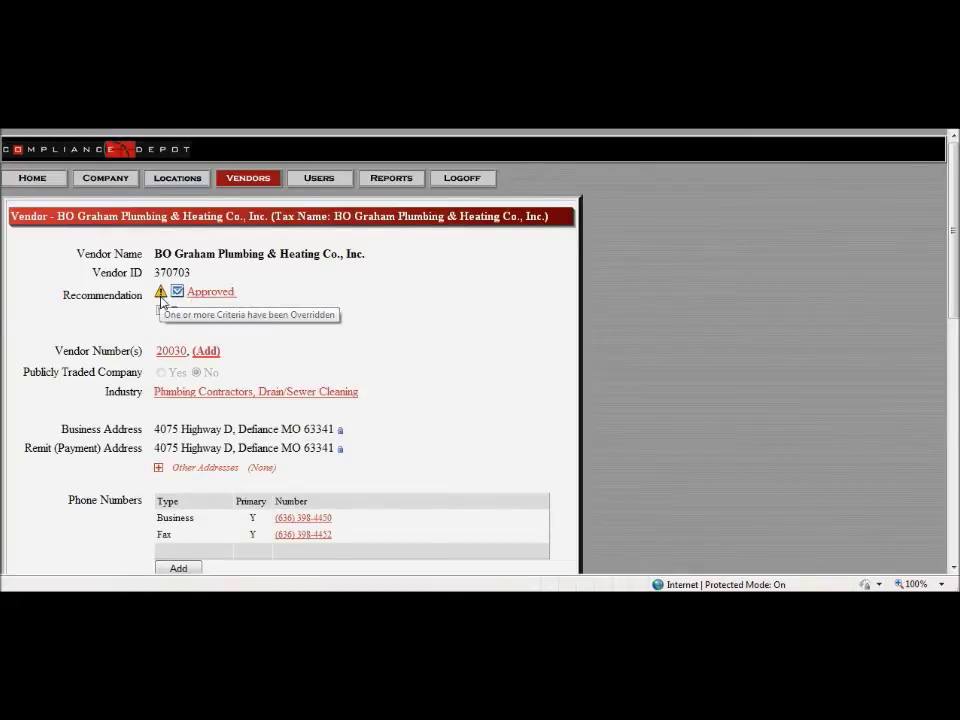
left_click(203, 296)
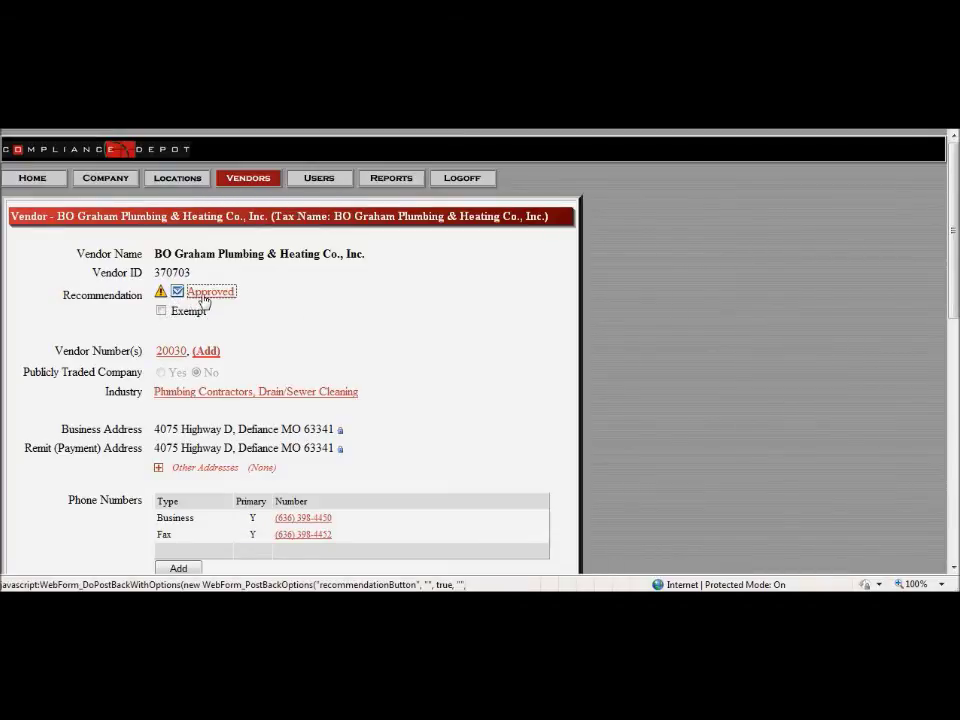
Step: Scroll through BO Graham's Criteria table to see Insurance, CorpStatus and Criminal results
scroll(291, 413, "down", 8)
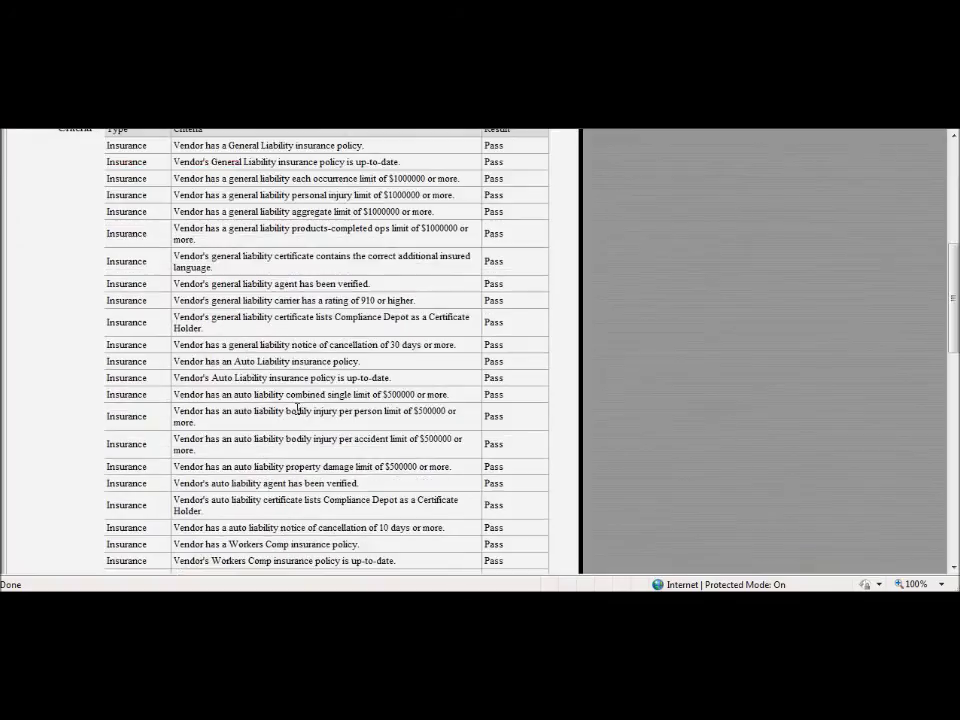
scroll(488, 341, "down", 4)
scroll(488, 341, "down", 4)
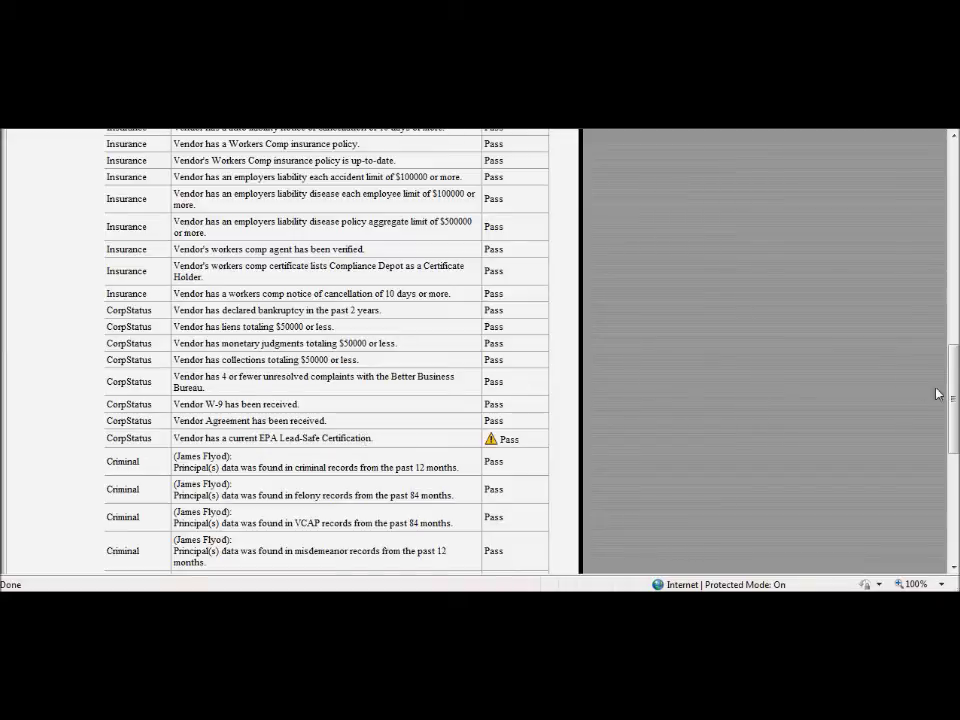
left_click_drag(950, 398, 948, 284)
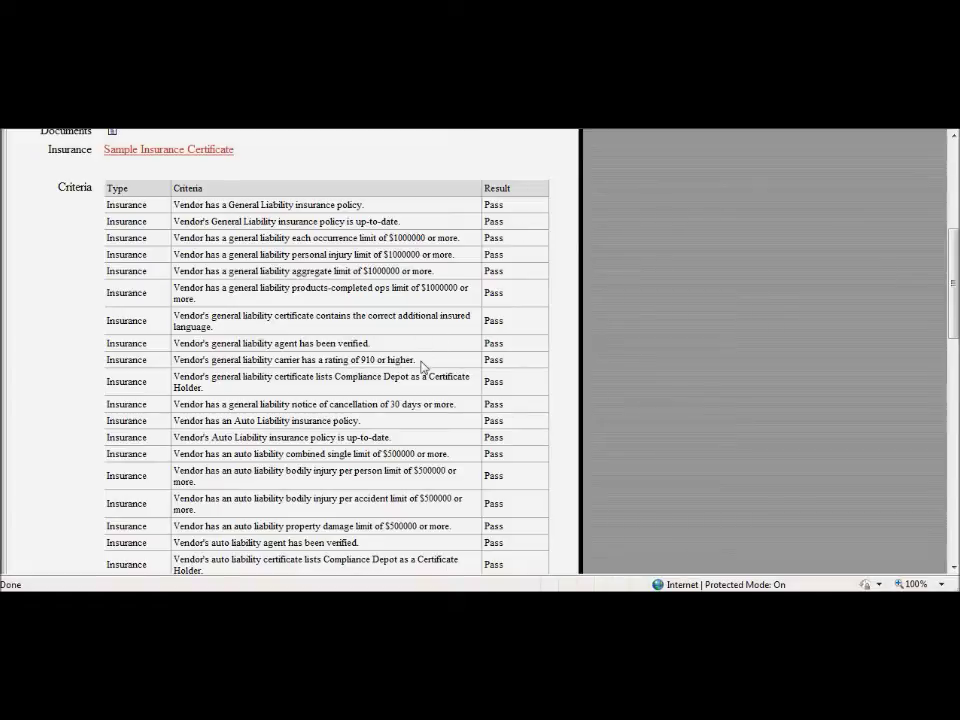
left_click_drag(950, 272, 911, 379)
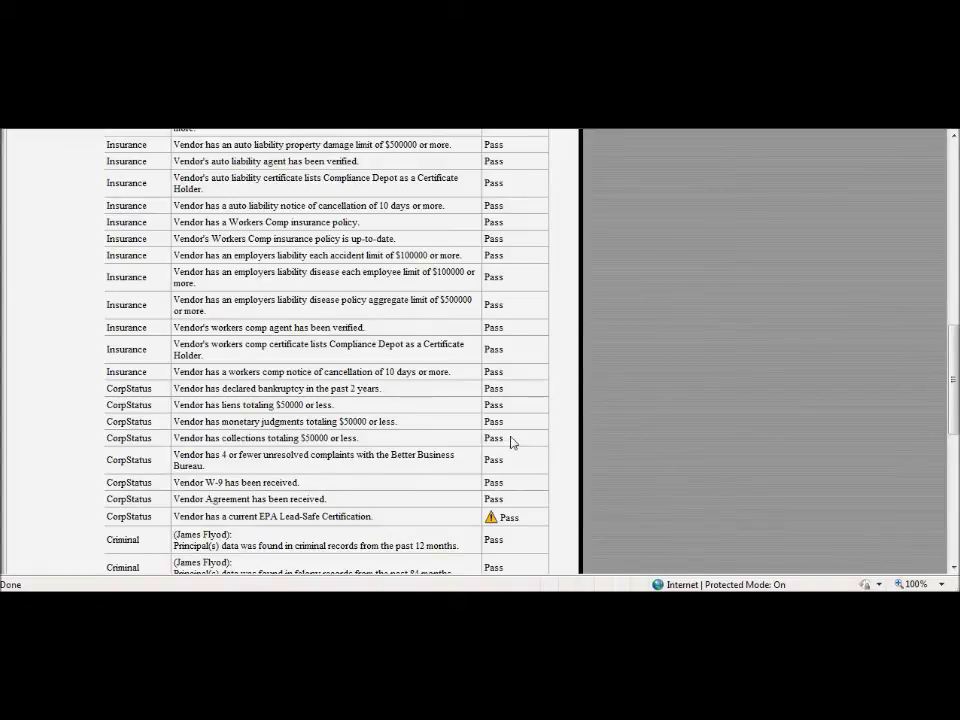
left_click_drag(952, 413, 952, 200)
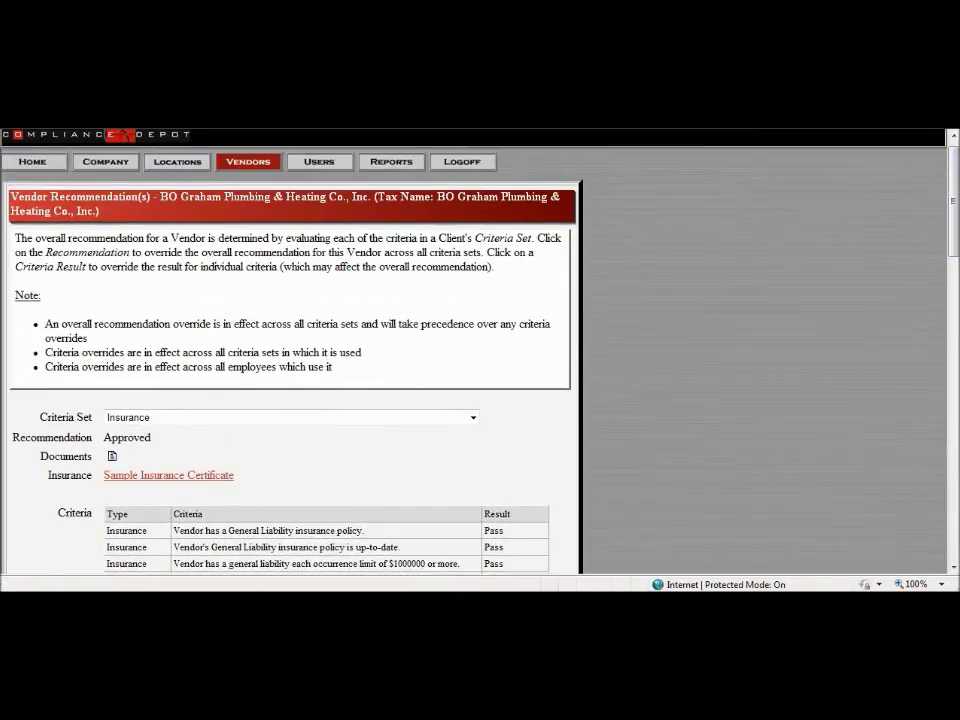
Step: Go back twice to the 'Heating' vendor results listing A4C Heating and Buchi Plumbing
key("alt+Left")
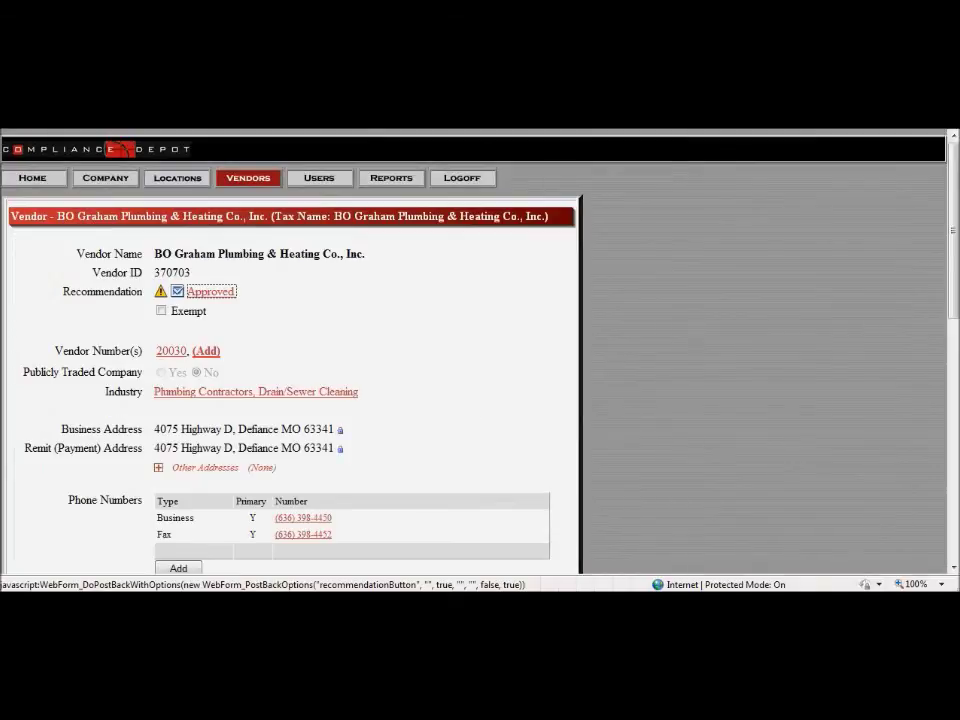
key("alt+Left")
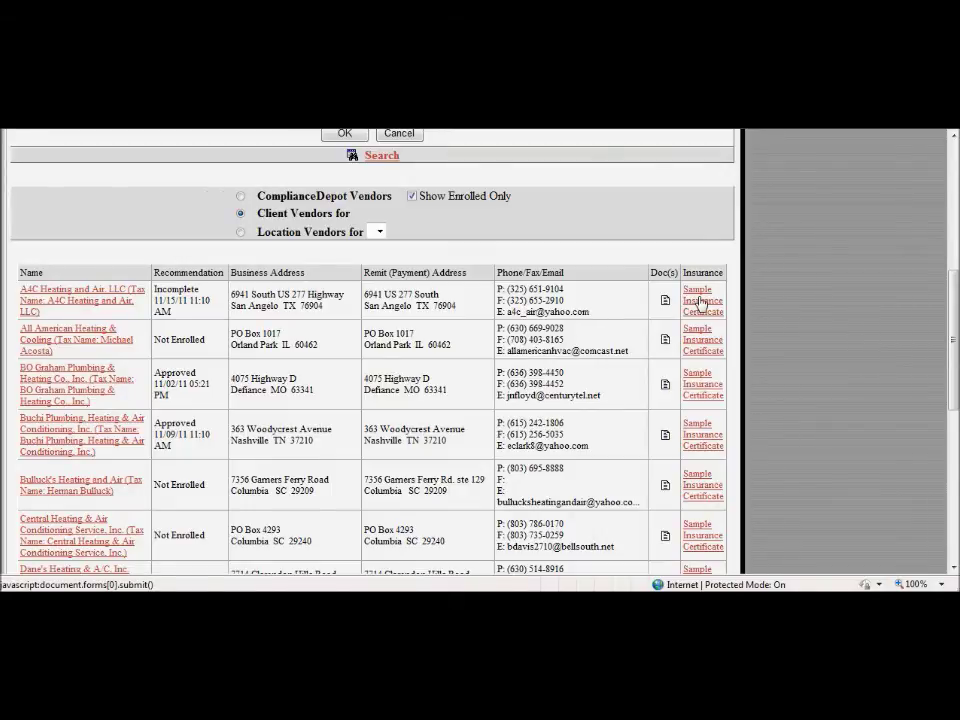
left_click(701, 301)
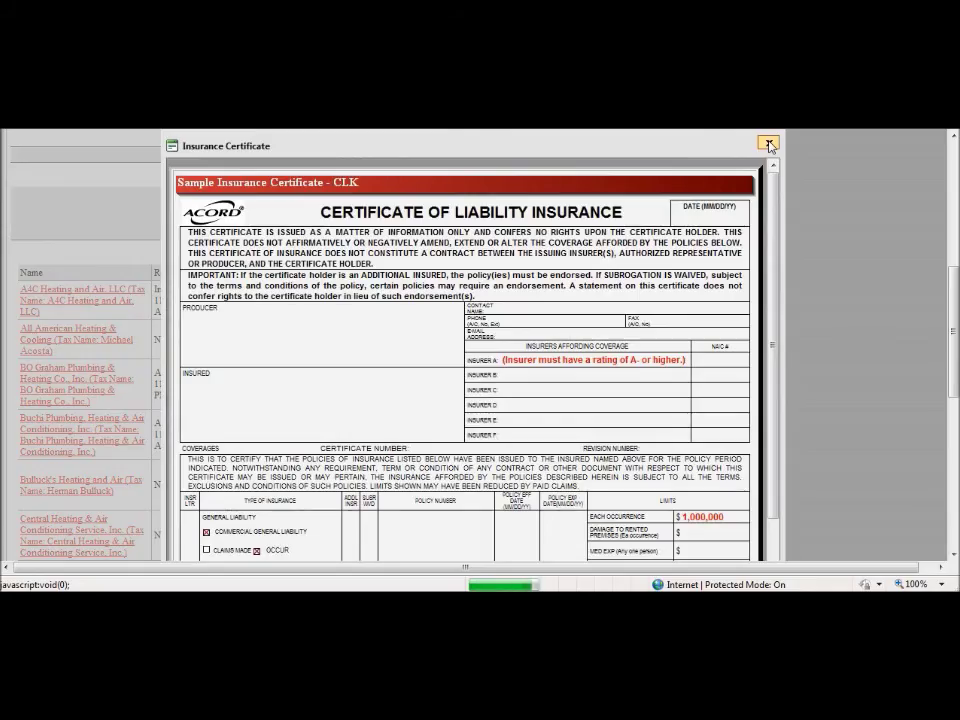
scroll(713, 290, "down", 3)
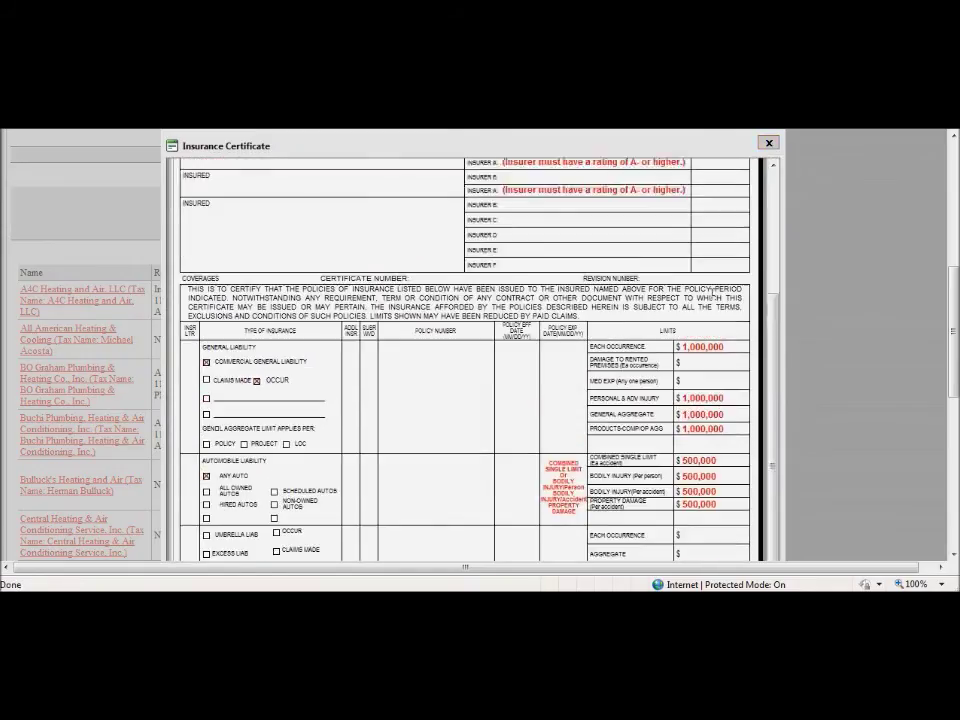
scroll(713, 290, "up", 3)
left_click(767, 144)
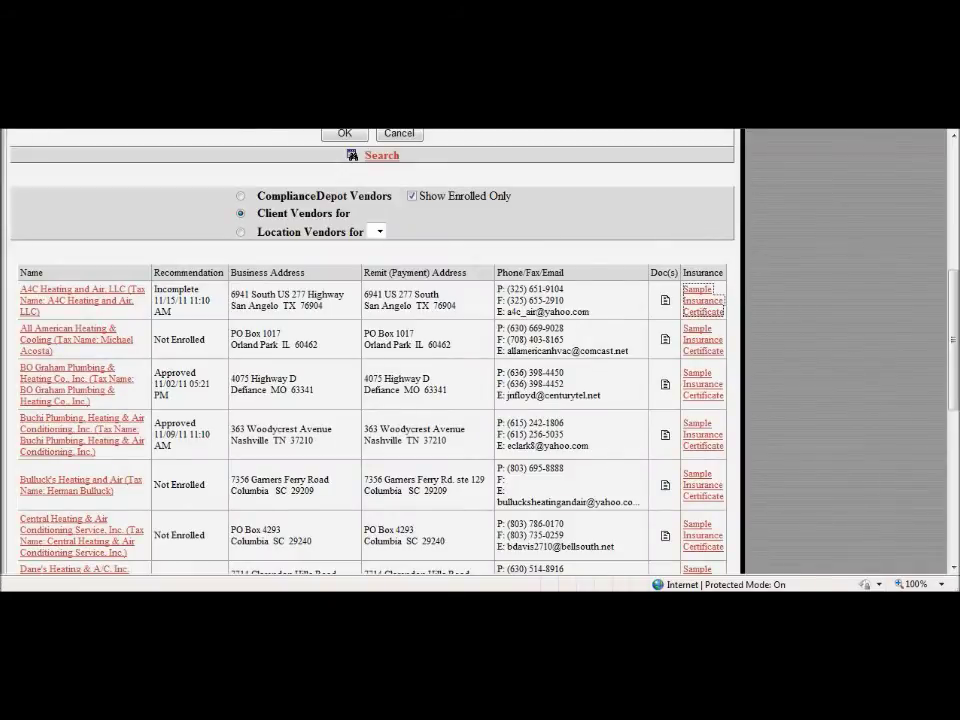
left_click(86, 204)
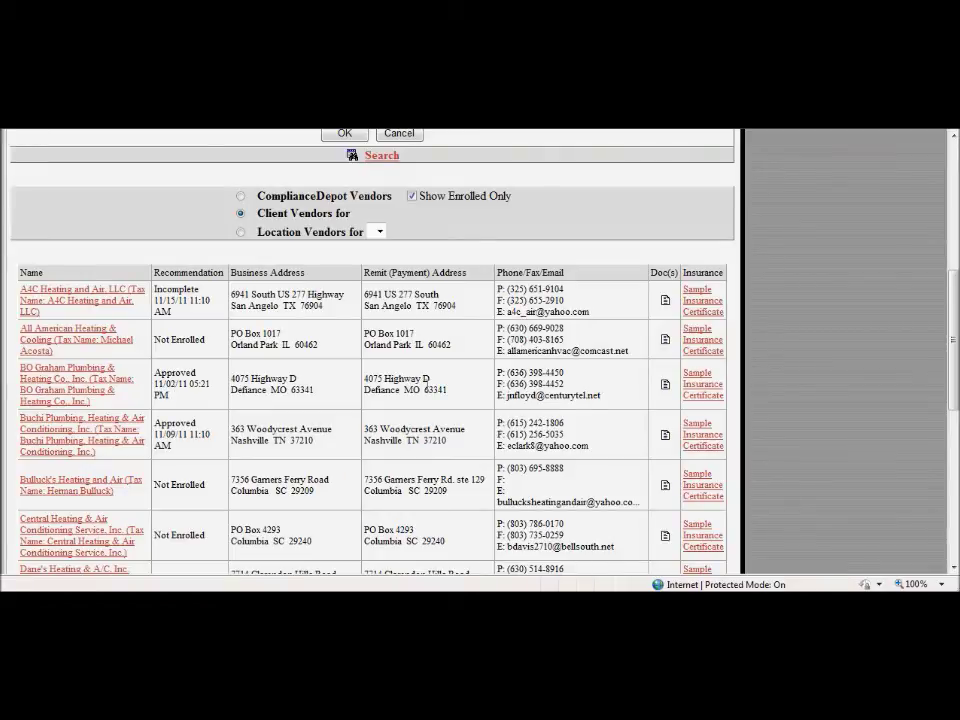
left_click(666, 387)
Step: Show only BO Graham's most recent Insurance/W9 documents and select the 09/09/11 INS CLK Multifamily Management document
left_click(268, 295)
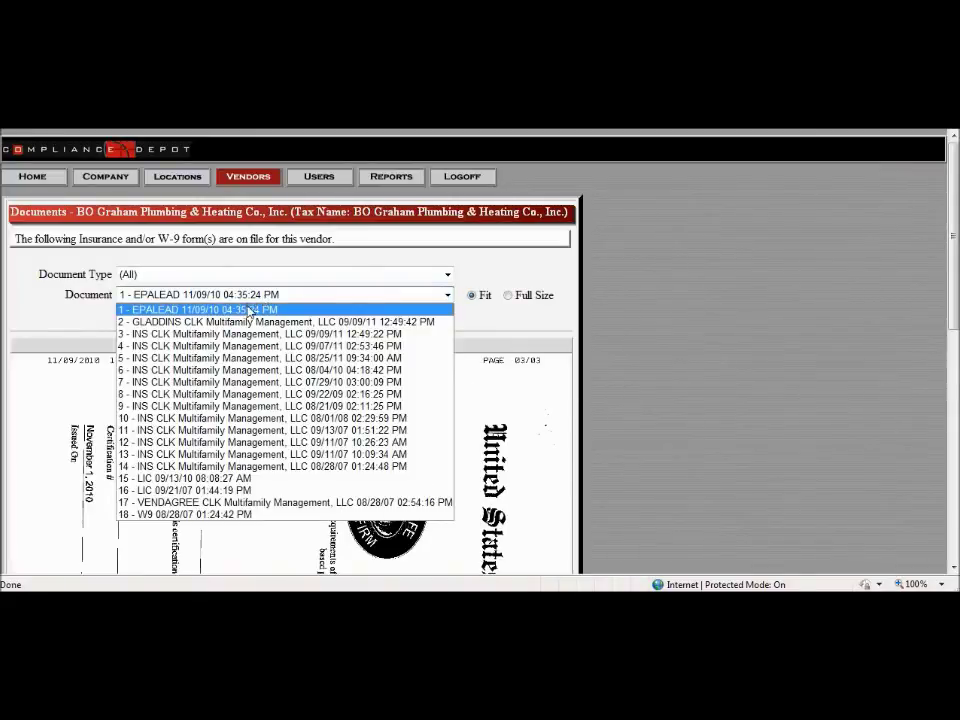
left_click(200, 309)
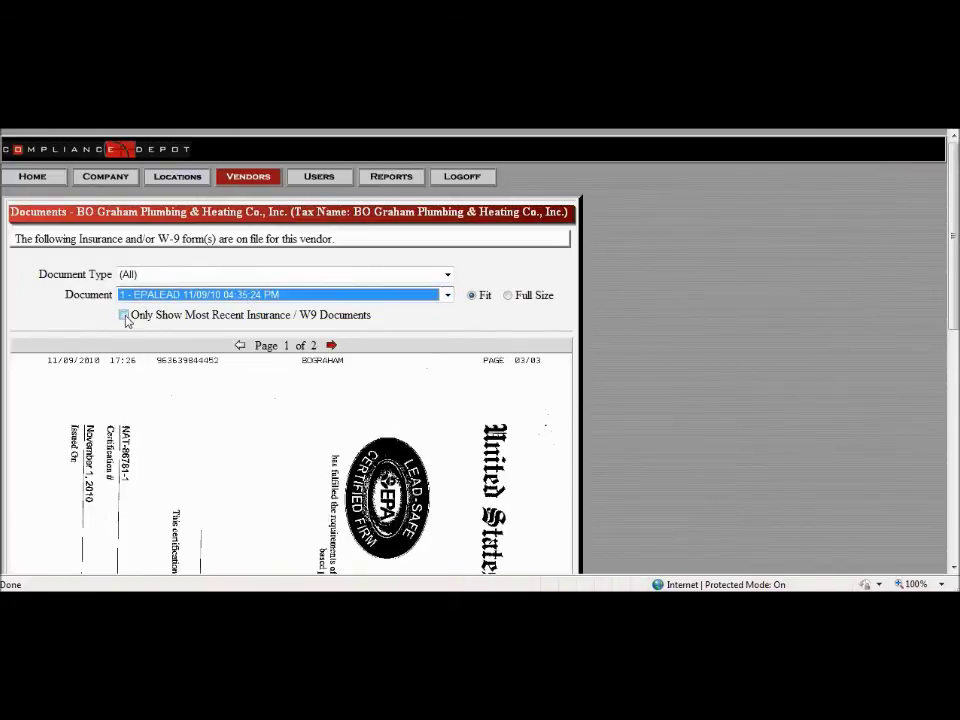
left_click(124, 315)
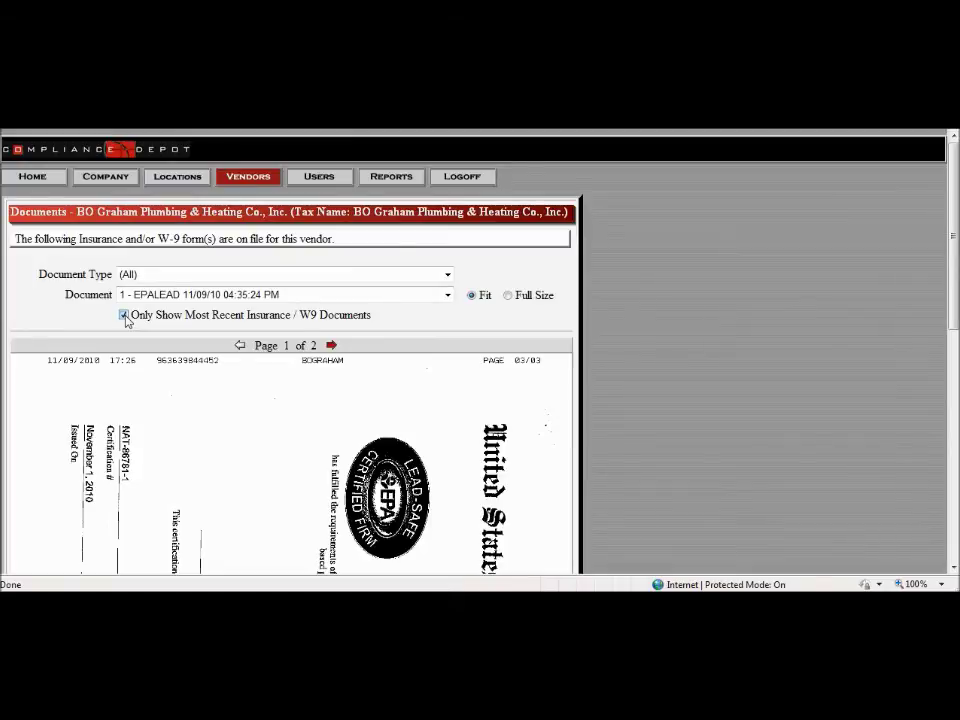
left_click(172, 296)
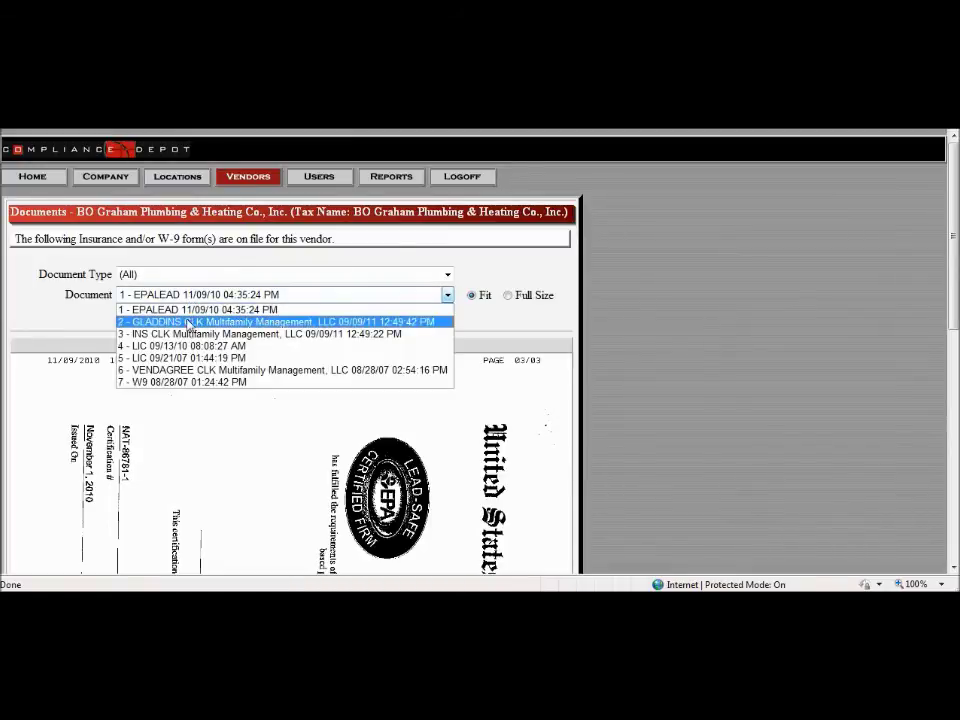
left_click(188, 336)
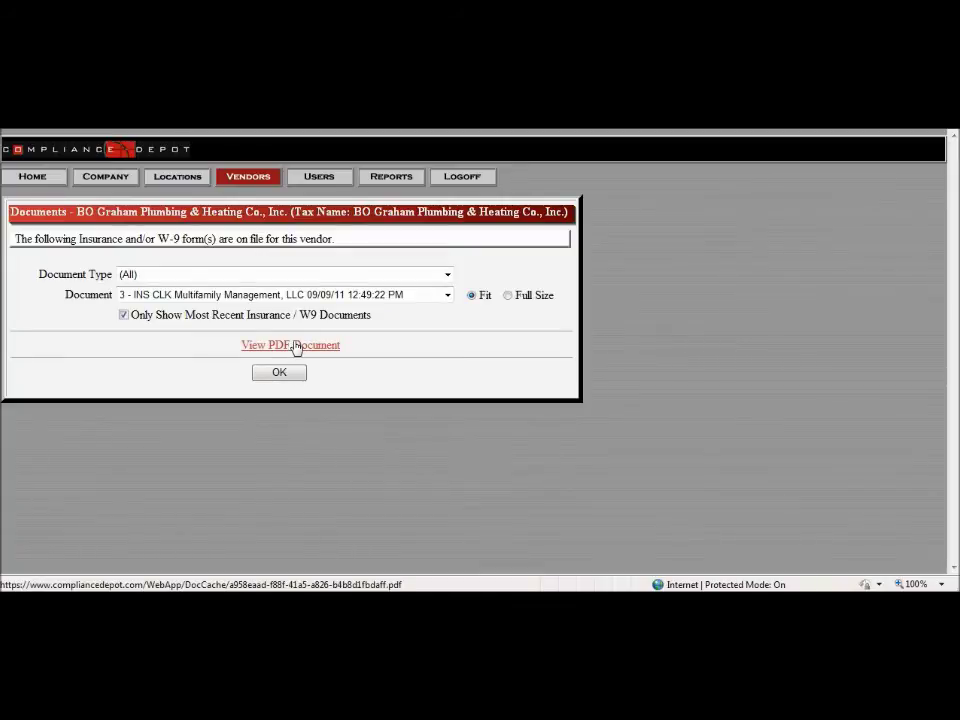
Step: Save the insurance PDF under its default name, then display the 08/28/07 W9 document
right_click(295, 347)
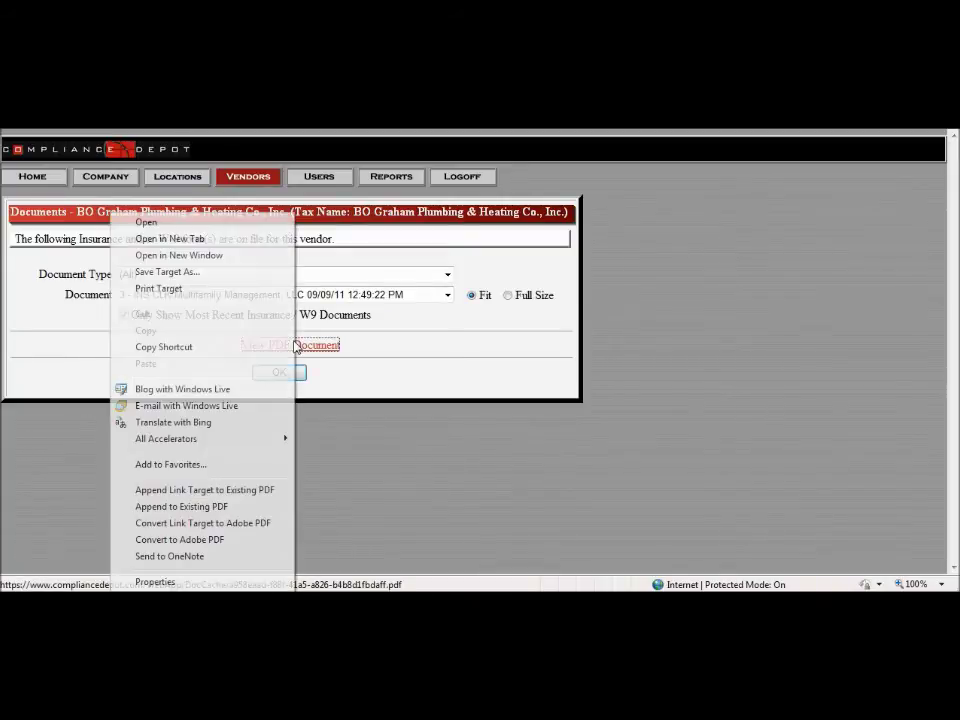
left_click(222, 274)
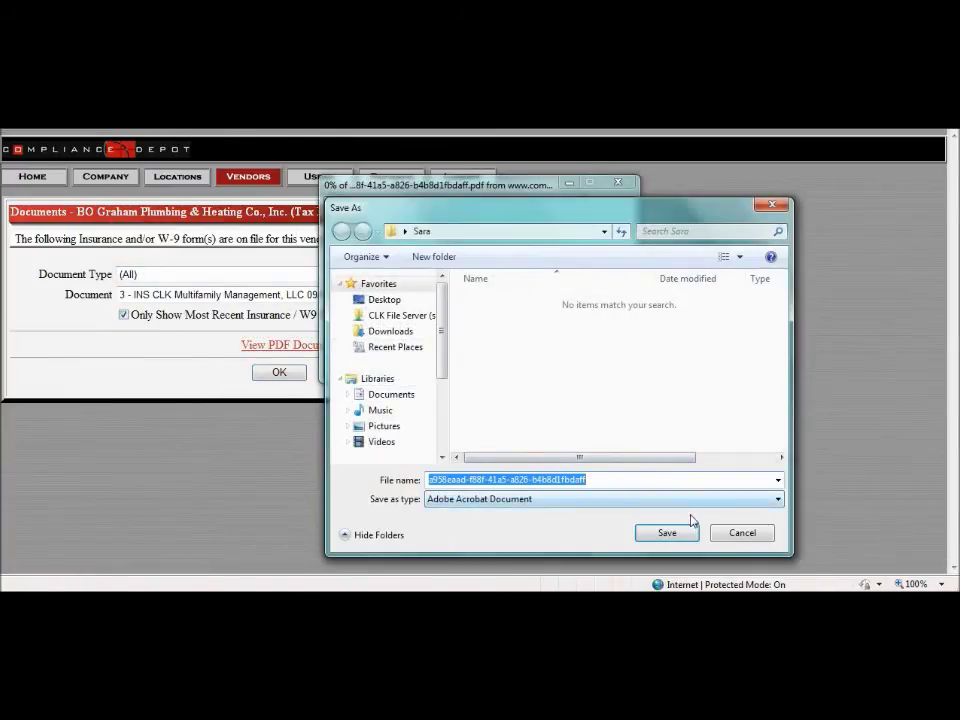
left_click(686, 533)
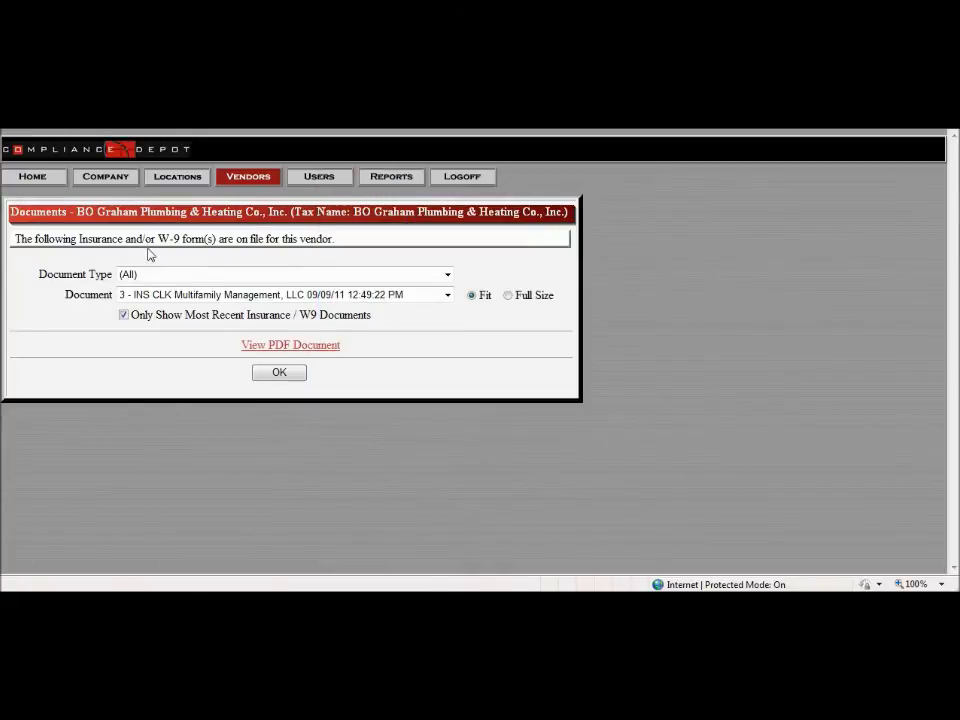
left_click(184, 295)
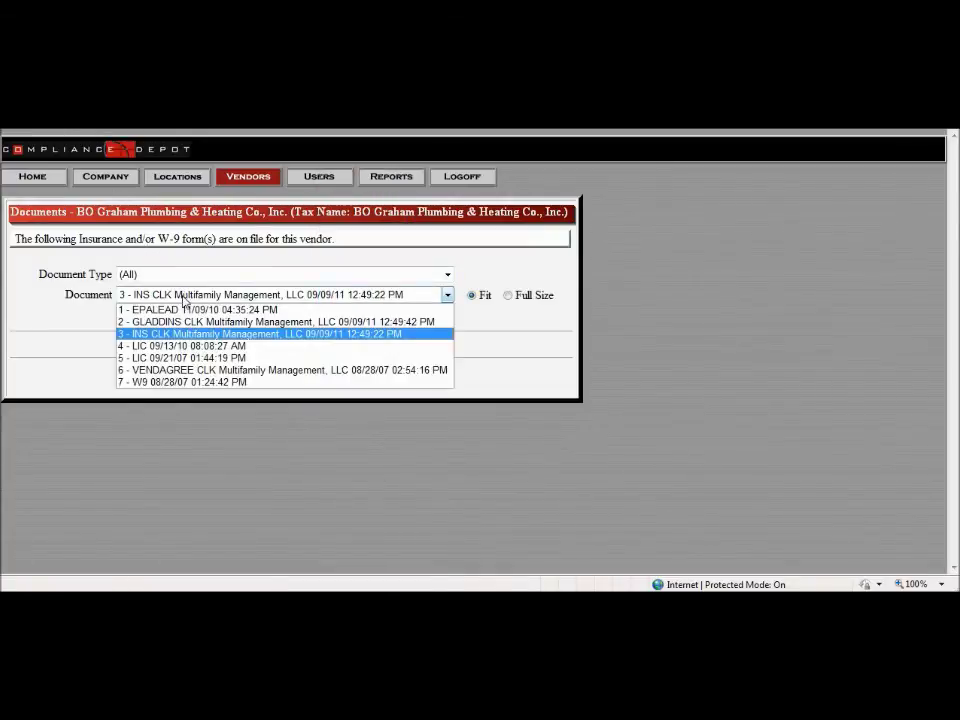
left_click(181, 382)
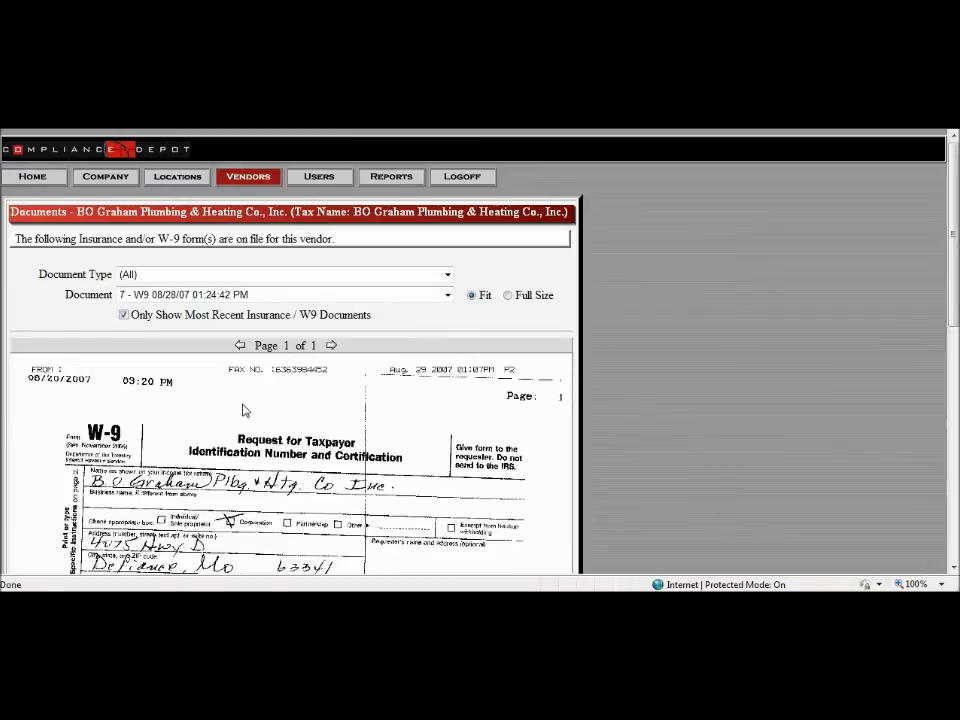
Step: Save the W-9 image to the Desktop as a GIF named 'W9'
right_click(243, 410)
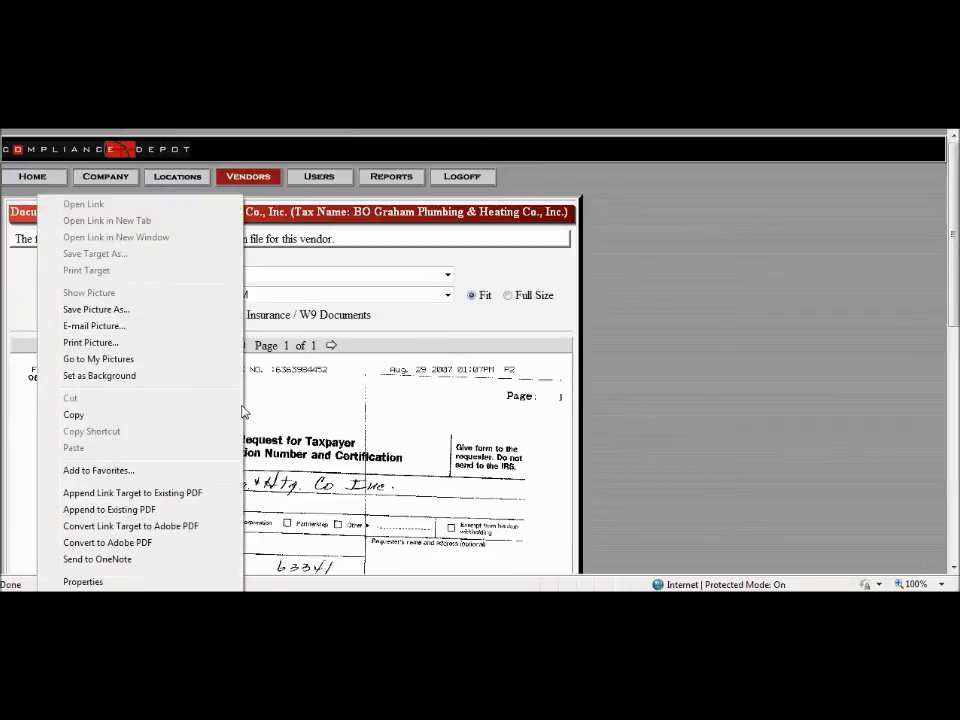
left_click(158, 311)
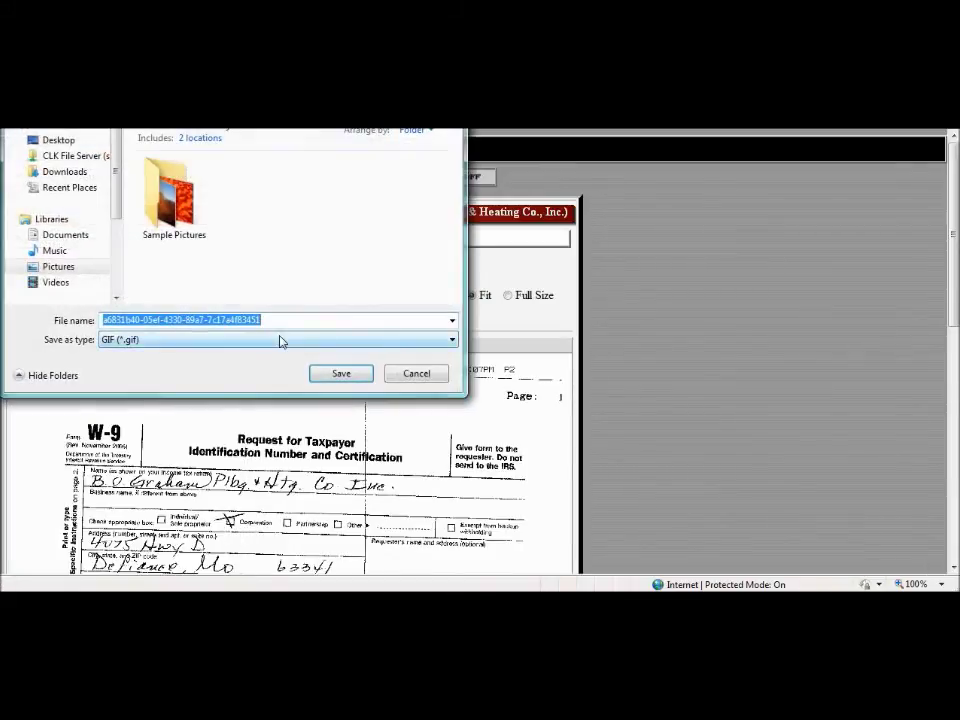
left_click(62, 139)
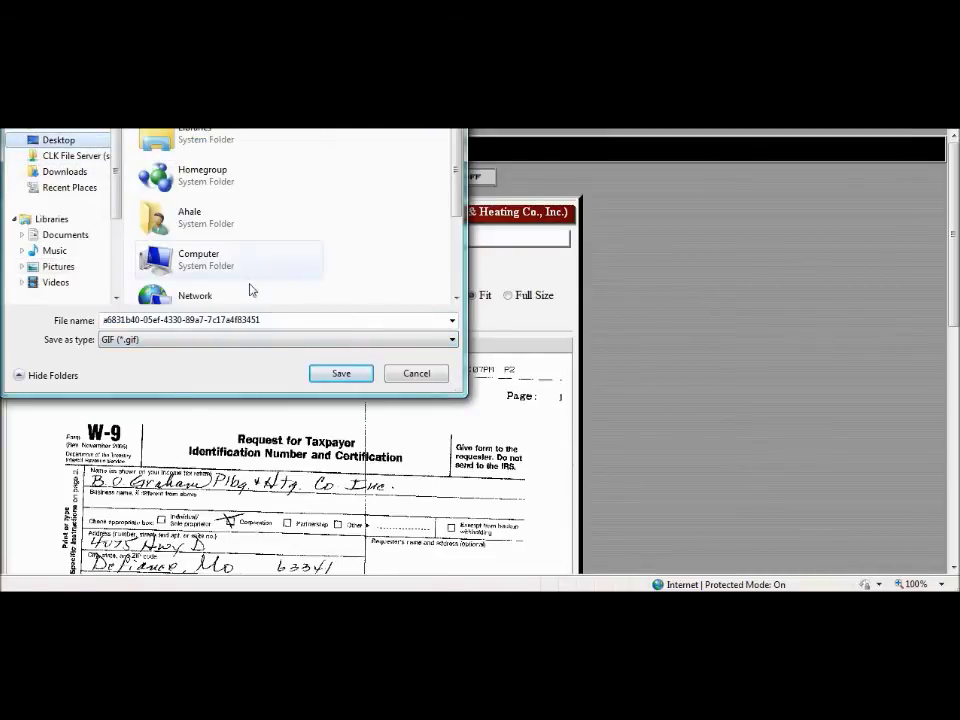
left_click(293, 319)
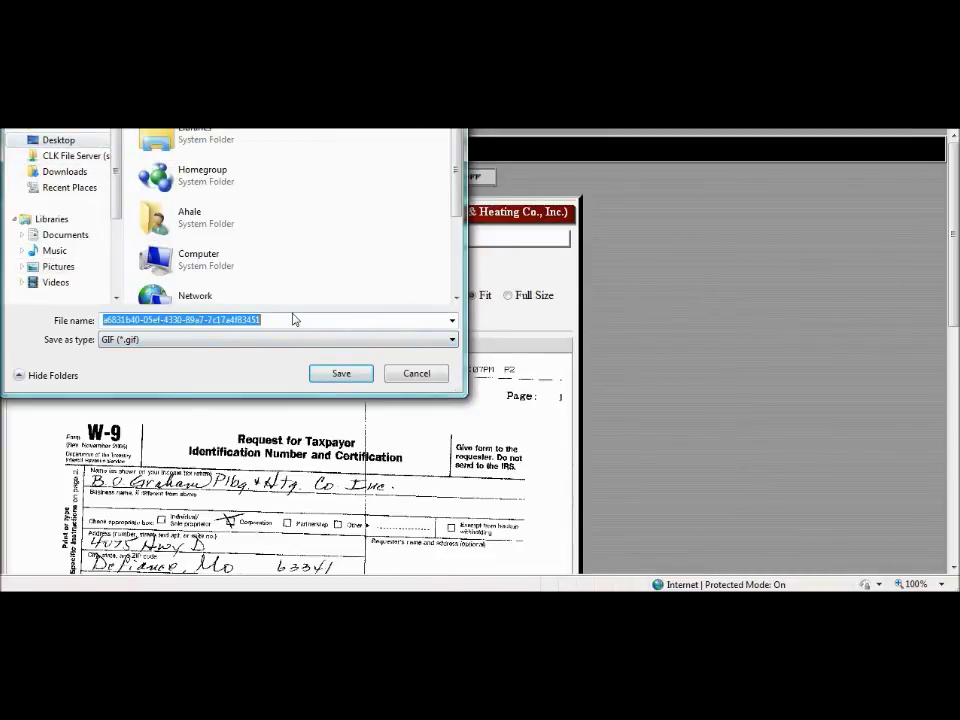
type("W9")
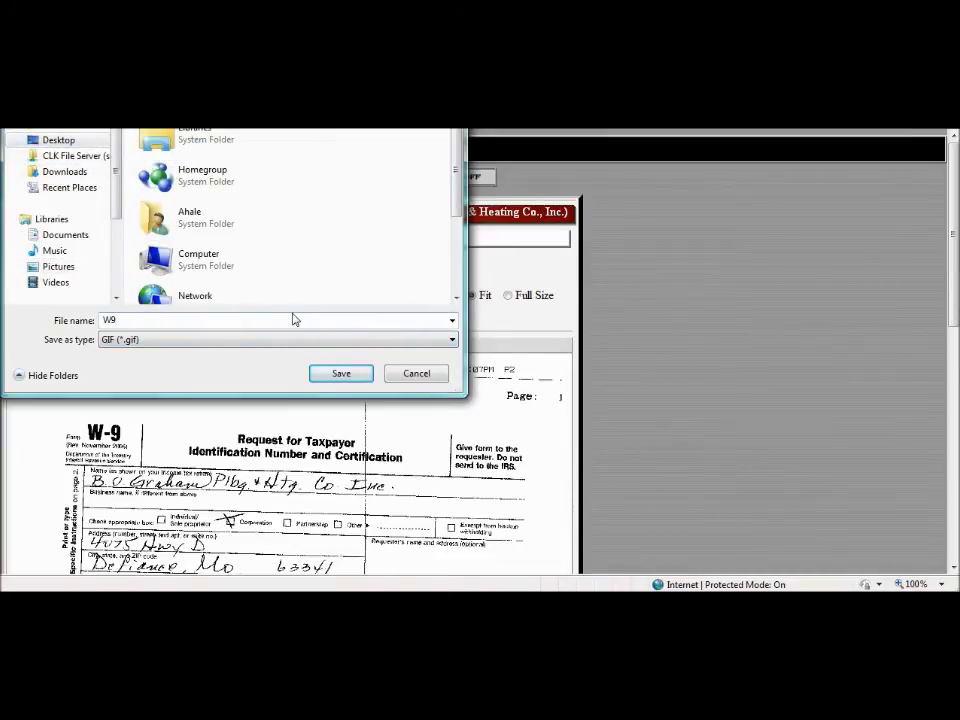
left_click(340, 373)
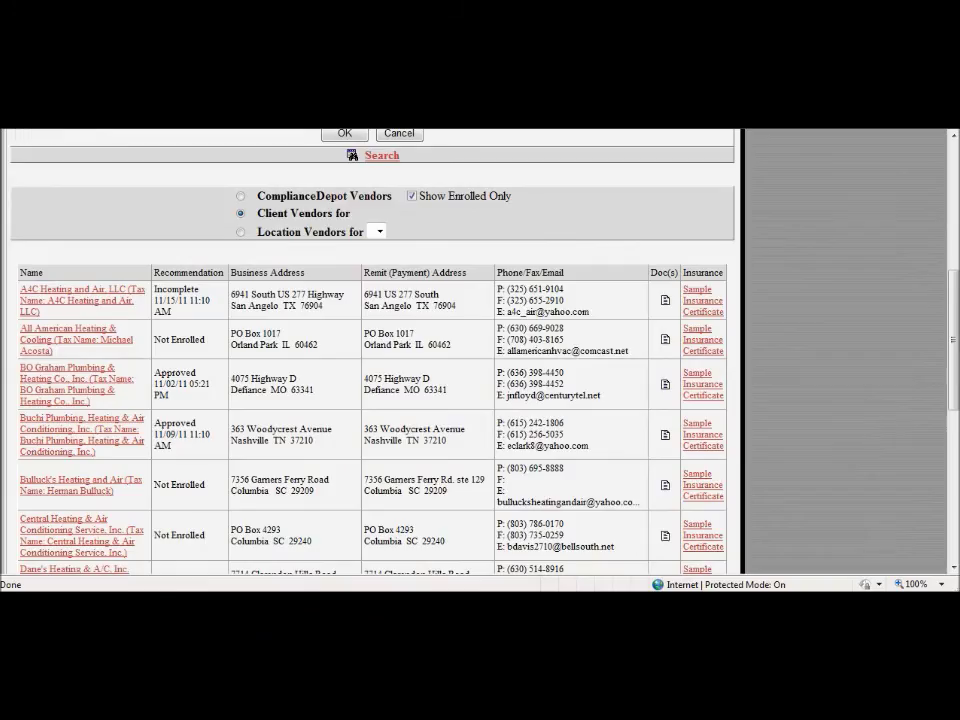
Step: Open BO Graham Plumbing & Heating Co.'s vendor record from the Heating results
left_click(72, 384)
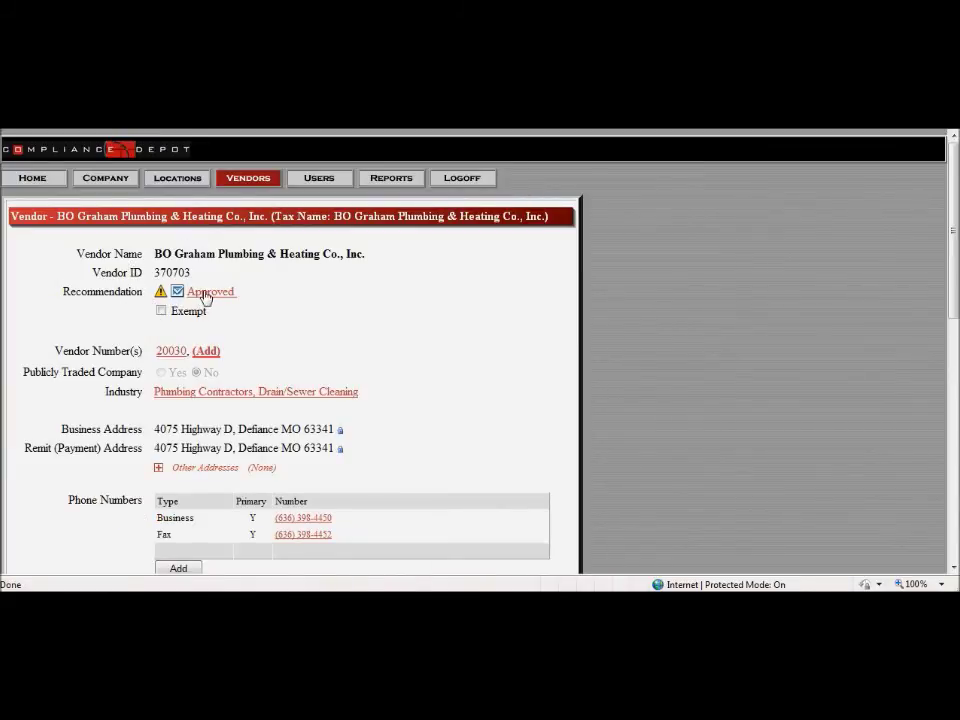
left_click_drag(154, 272, 201, 270)
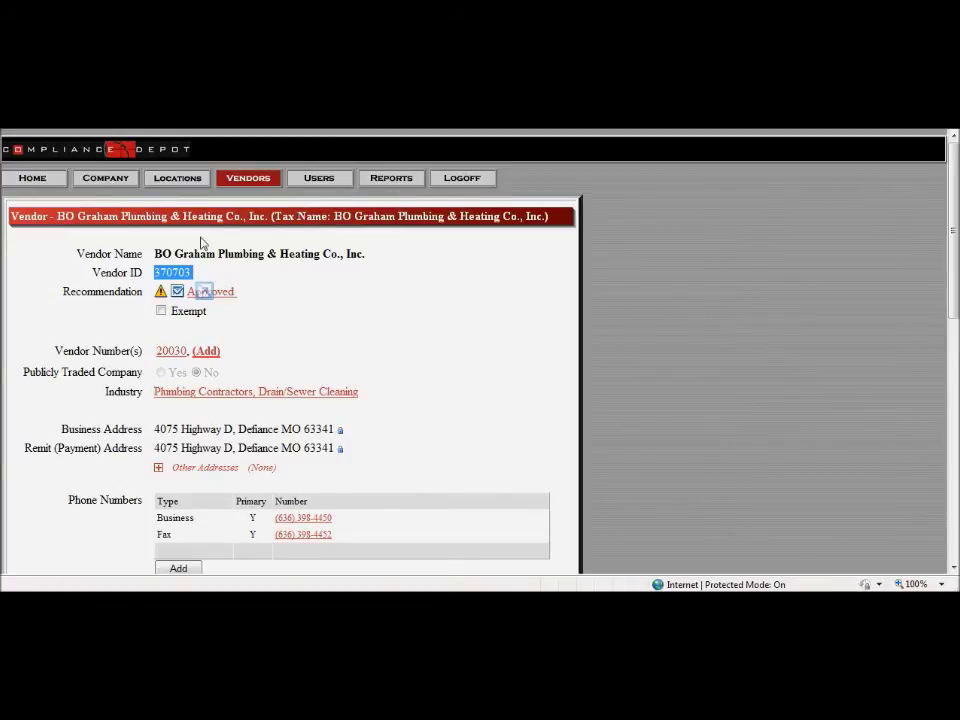
left_click(28, 120)
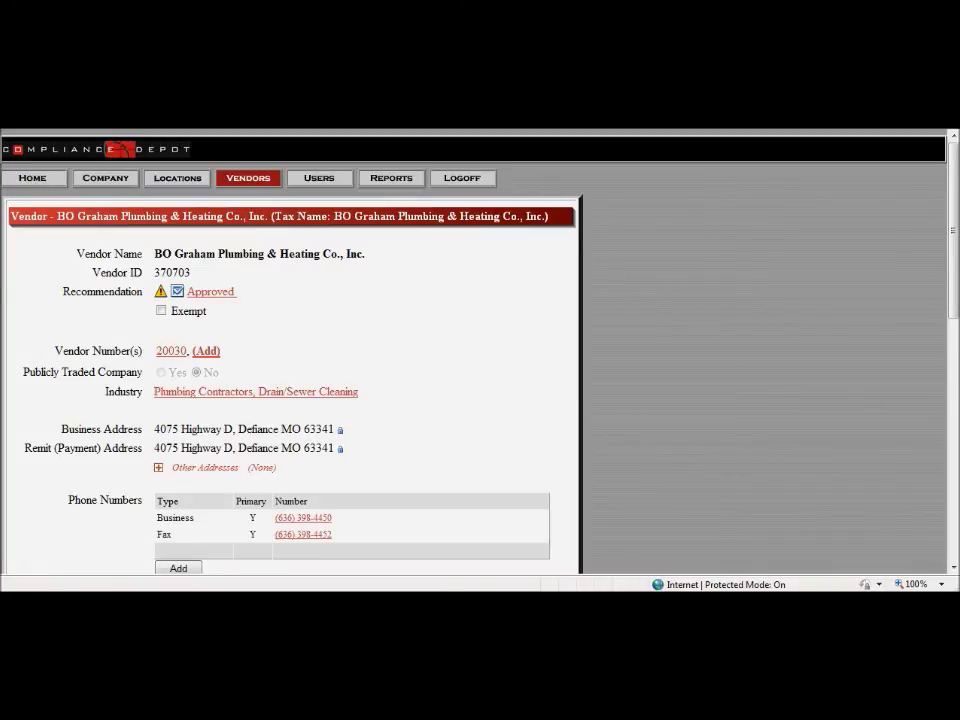
left_click(36, 178)
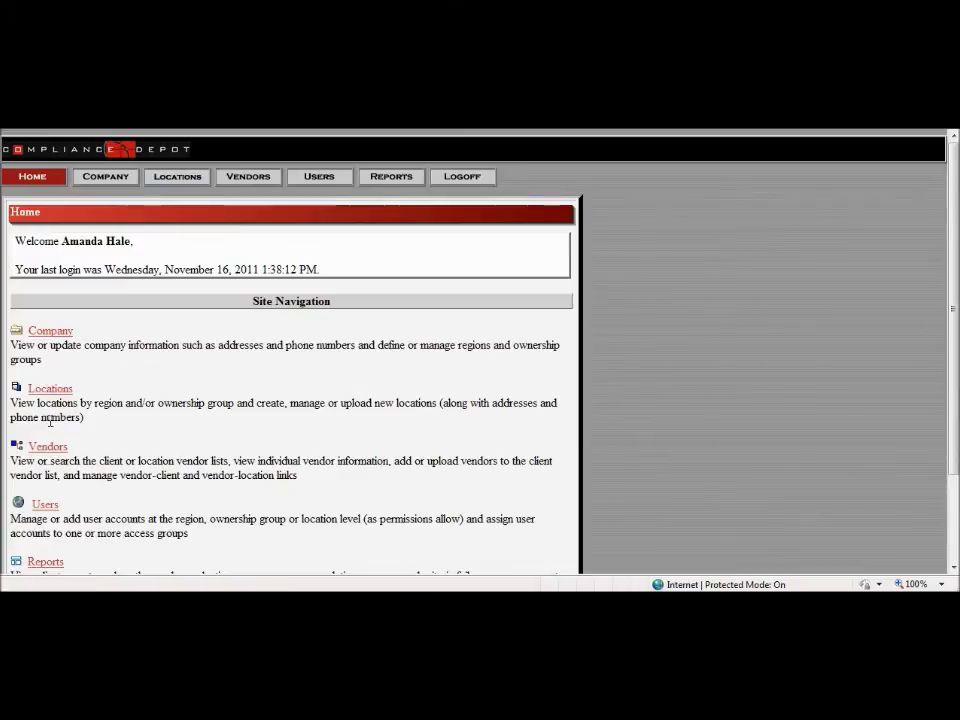
left_click(46, 447)
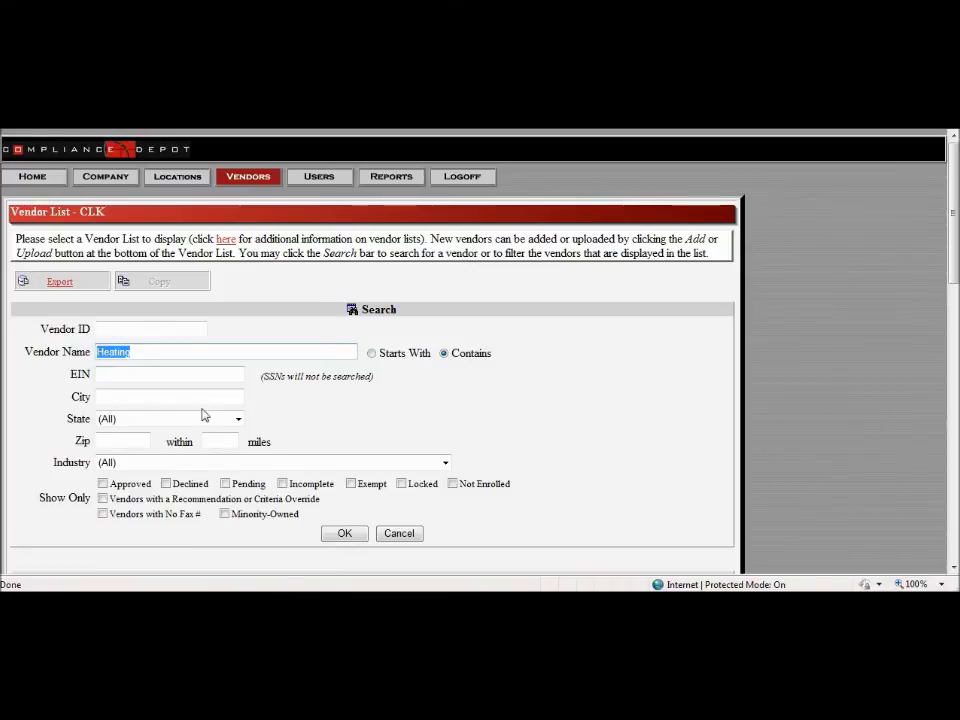
scroll(170, 380, "down", 5)
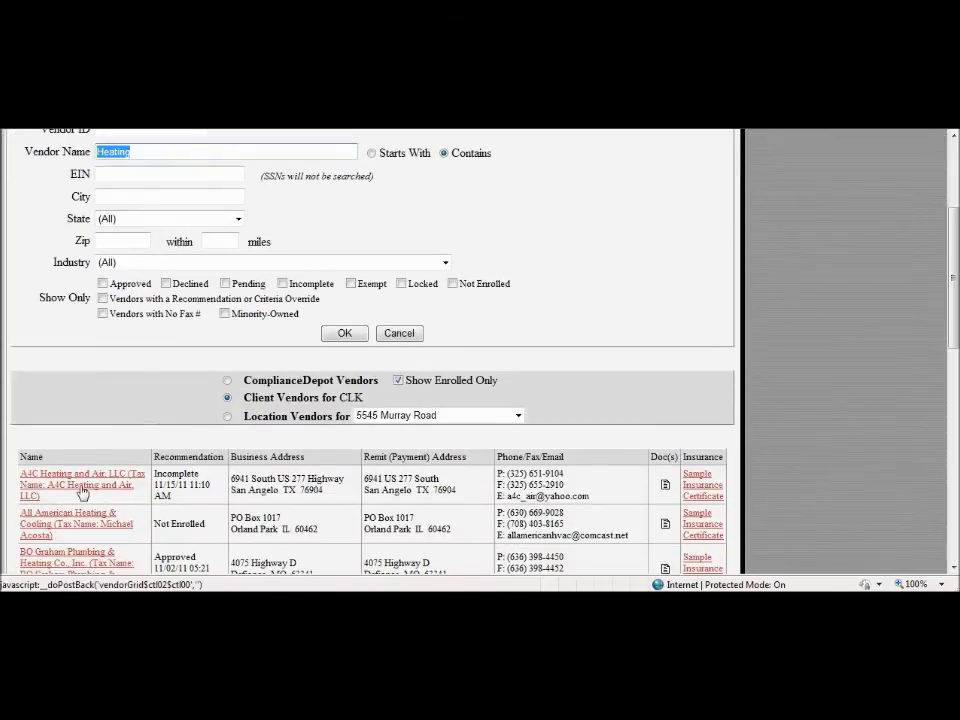
left_click(62, 553)
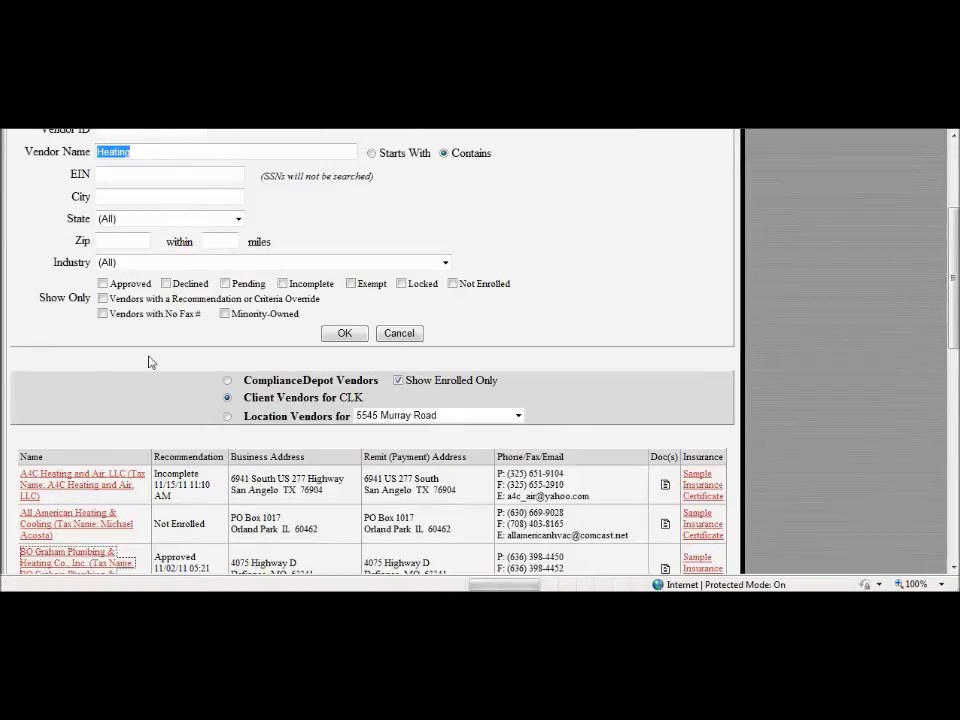
left_click_drag(195, 272, 112, 206)
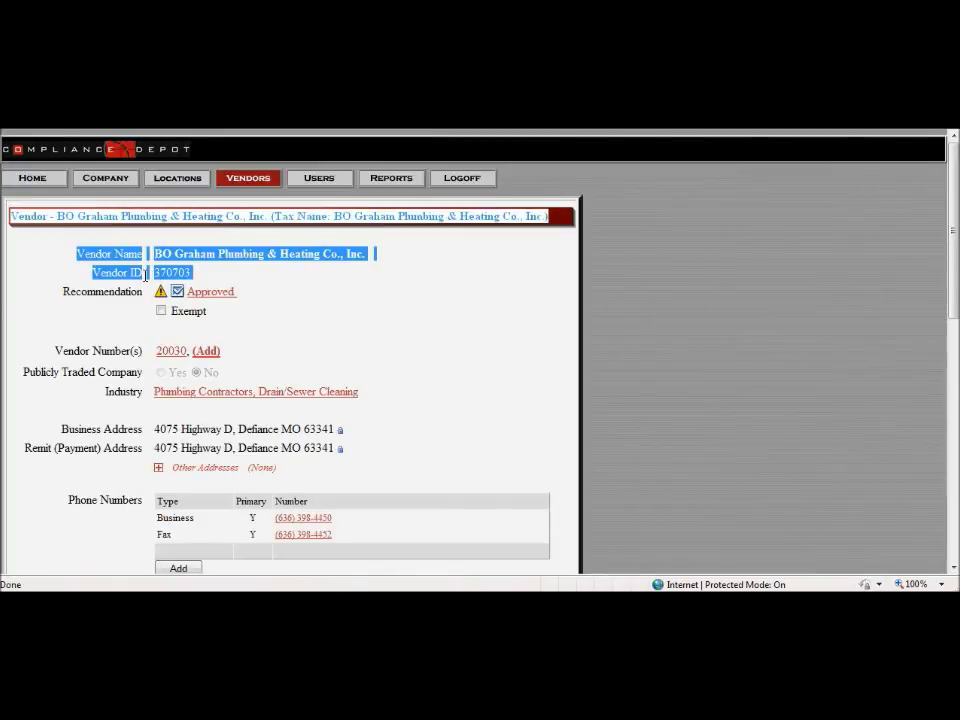
left_click_drag(192, 272, 177, 274)
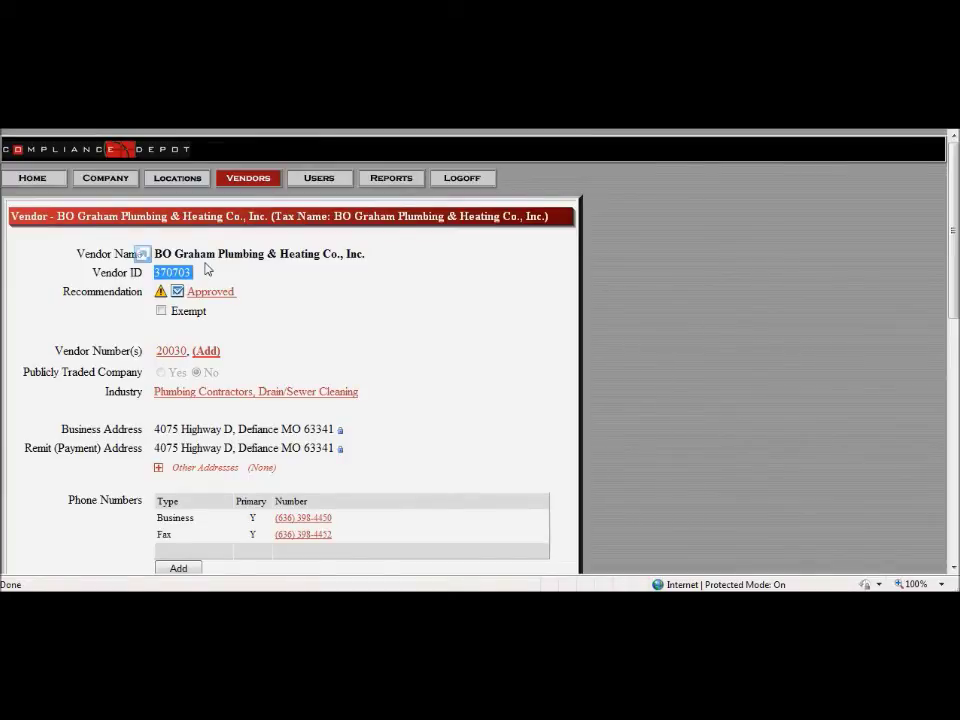
left_click(456, 339)
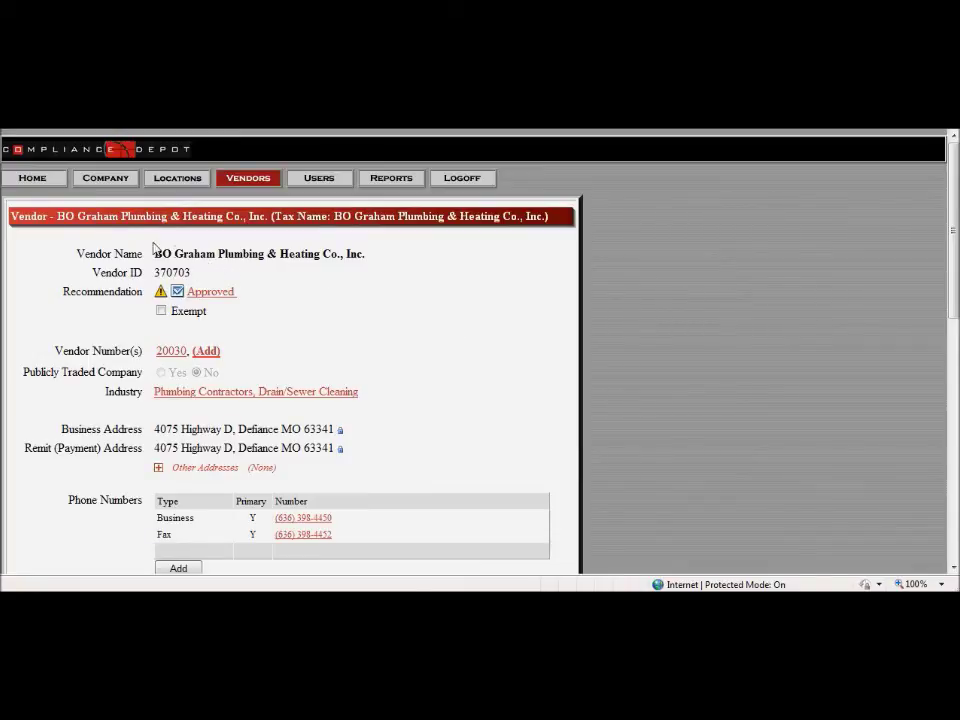
Step: Go from the Home page to the Reports list and run the Evaluation Report
left_click(48, 185)
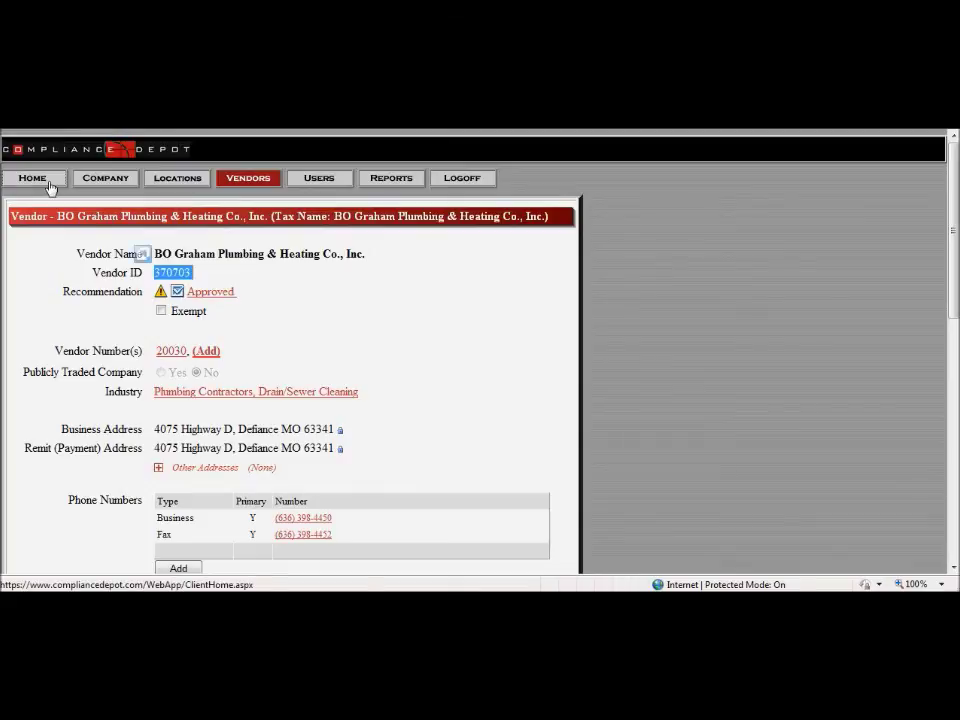
scroll(216, 446, "down", 2)
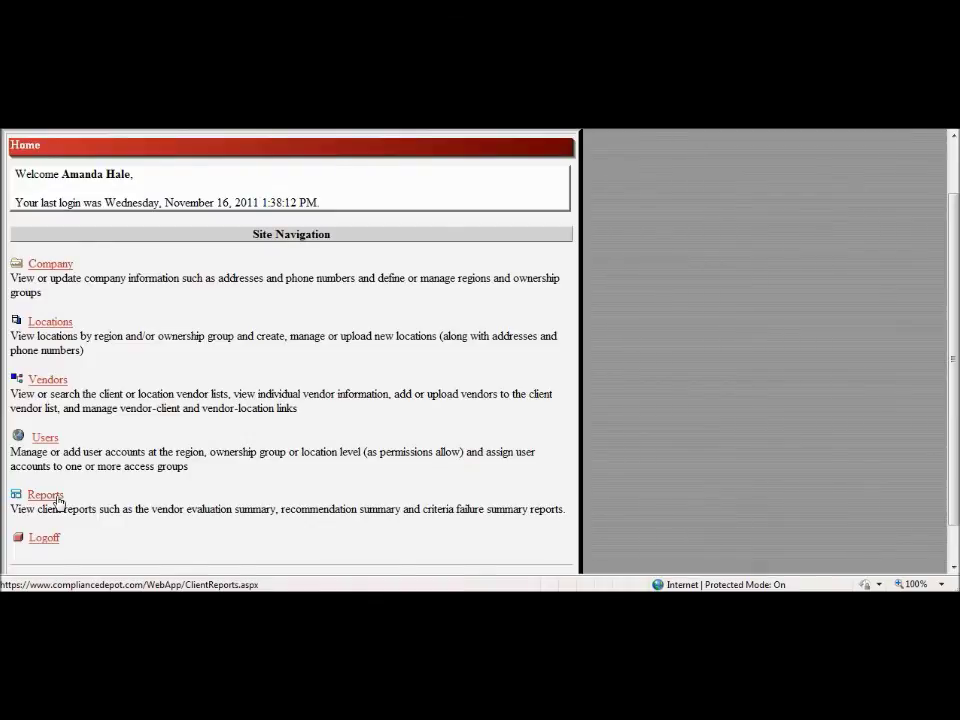
left_click(45, 495)
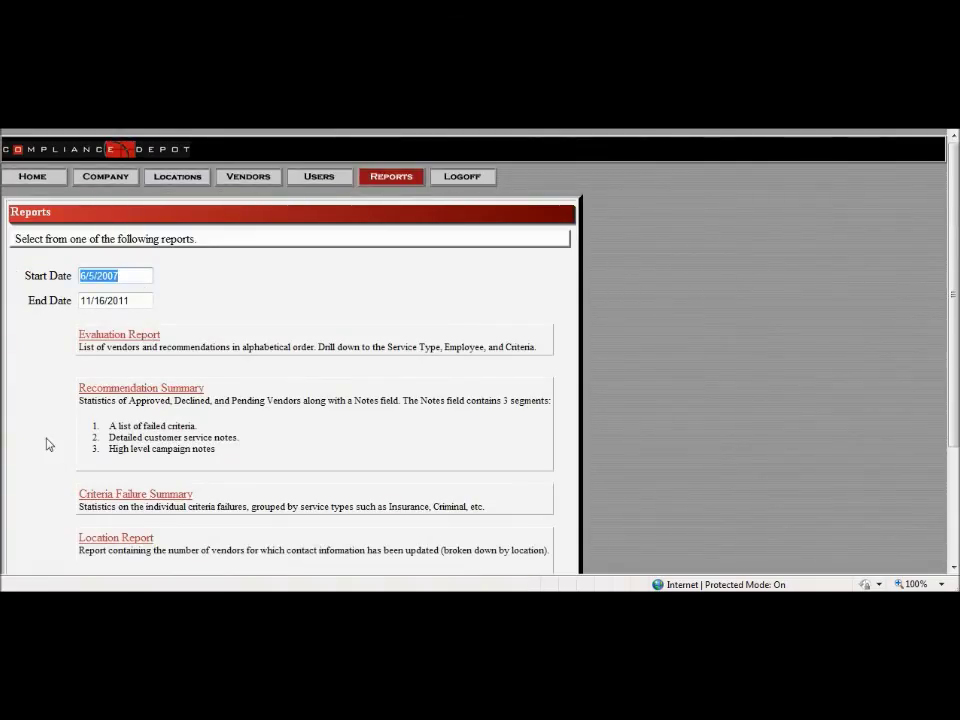
scroll(60, 448, "down", 1)
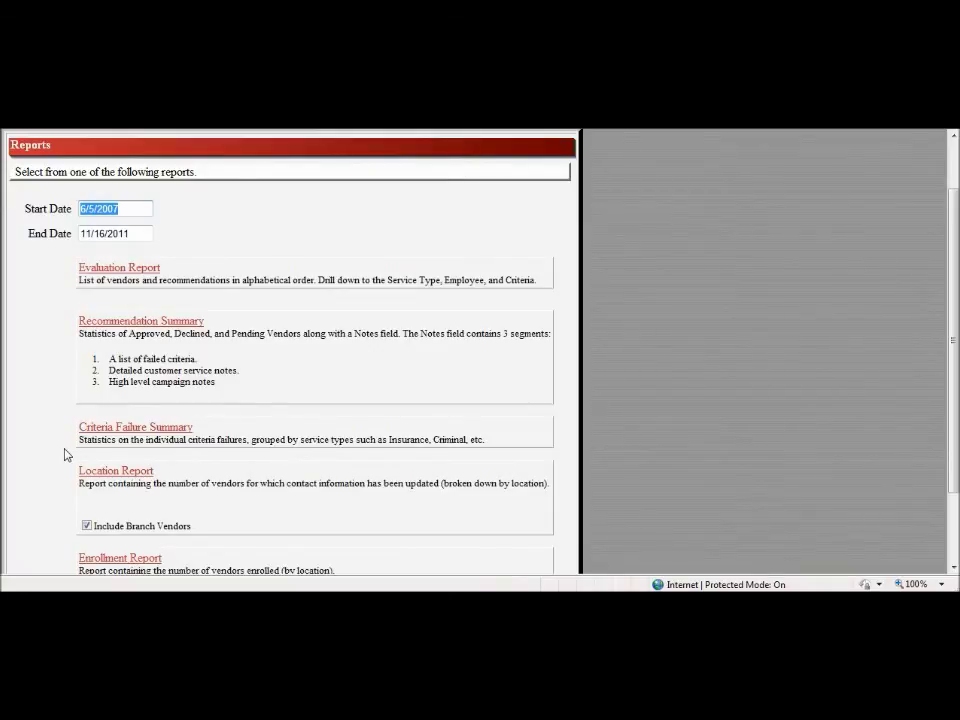
scroll(68, 455, "down", 2)
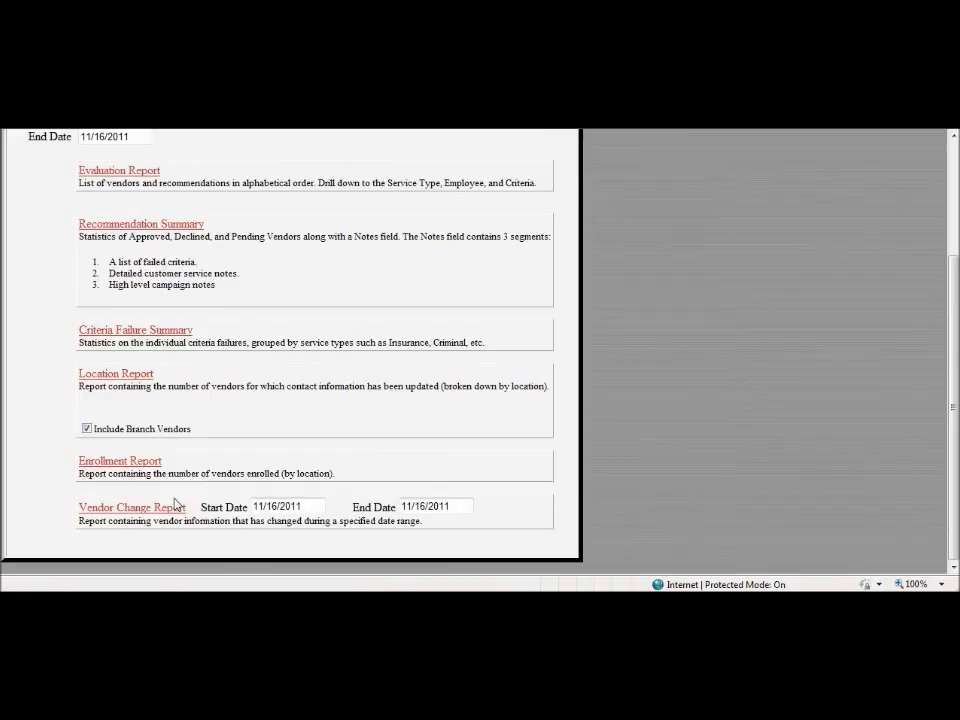
scroll(177, 504, "up", 1)
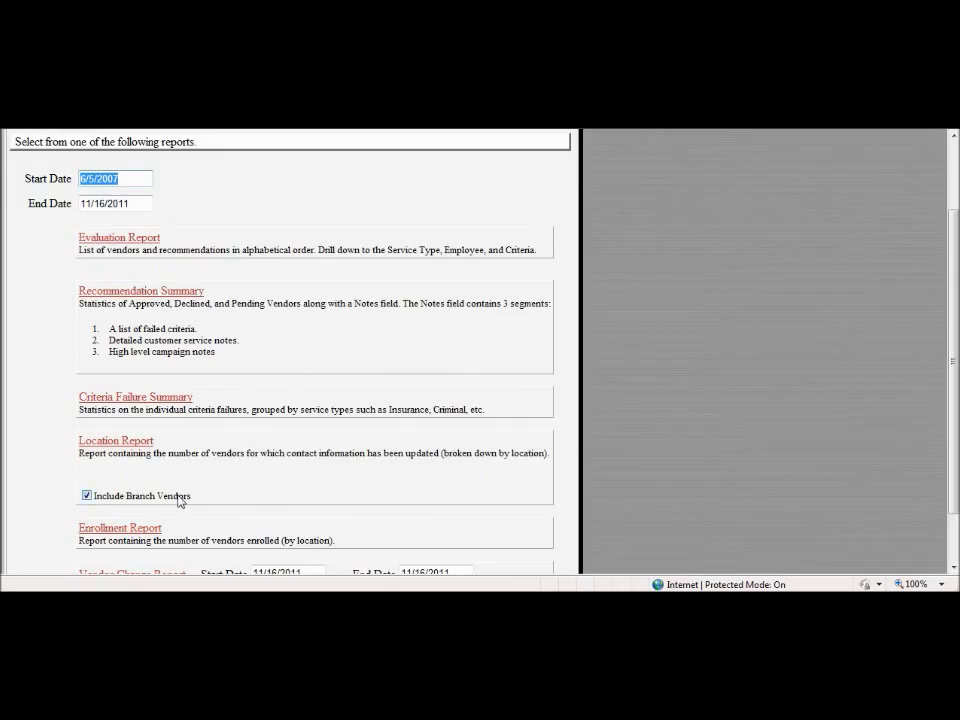
scroll(181, 502, "up", 1)
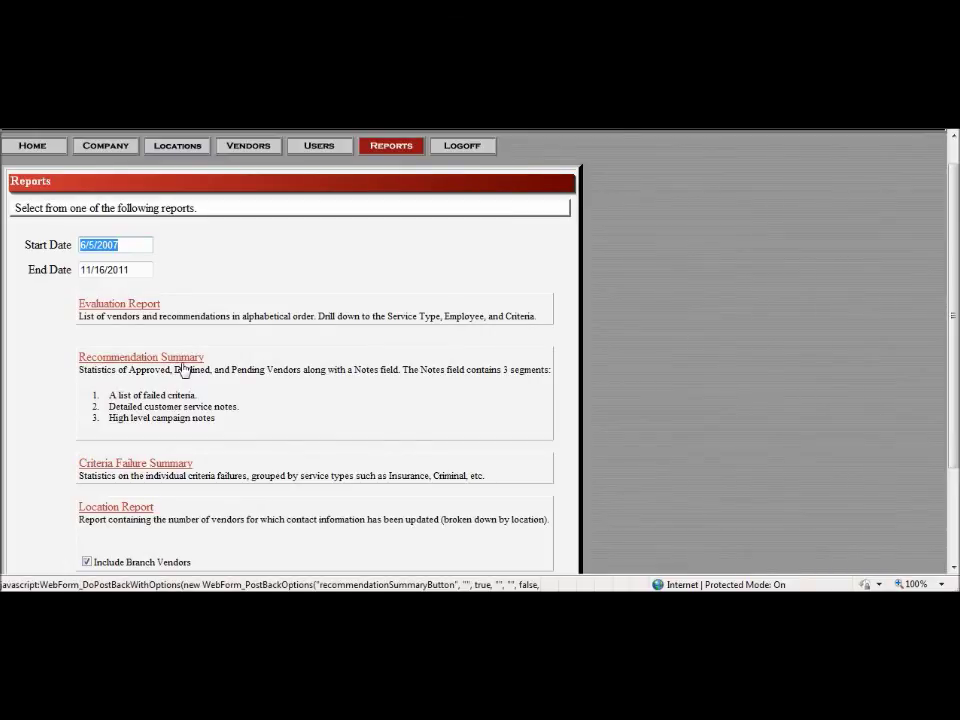
left_click(148, 313)
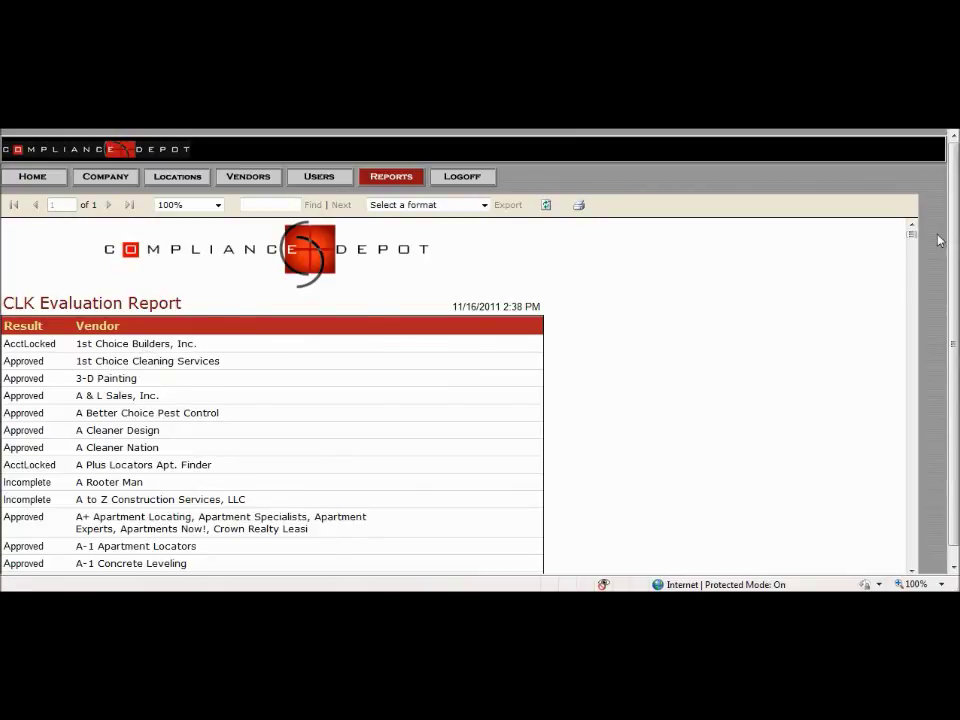
Step: Check the CLK Evaluation Report's export formats and scroll it, then return to report selection
left_click(455, 210)
left_click(456, 212)
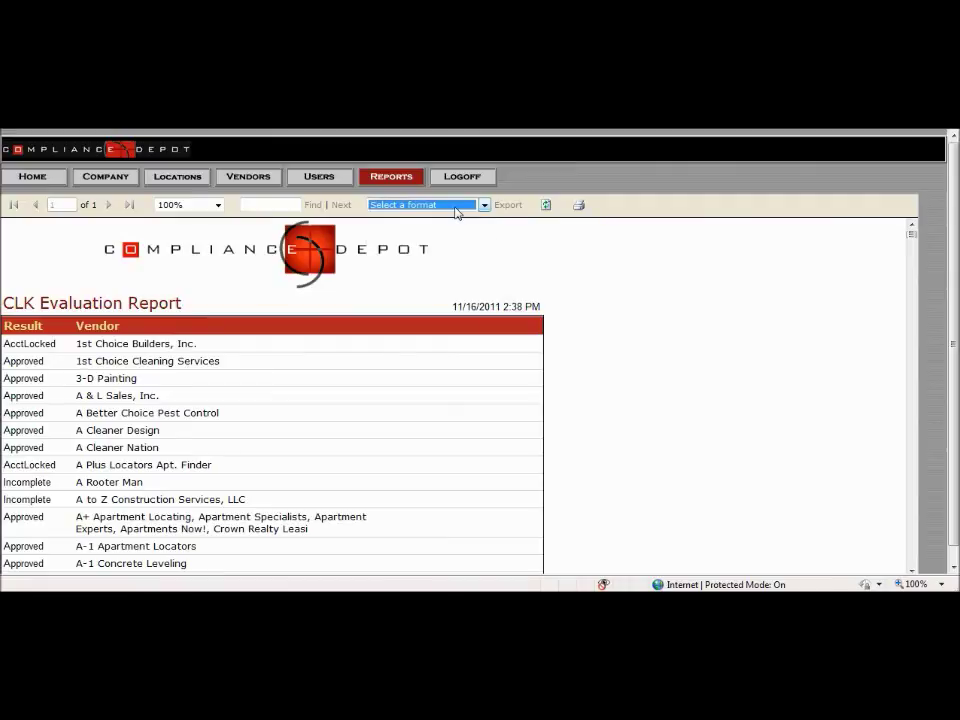
left_click_drag(952, 250, 952, 287)
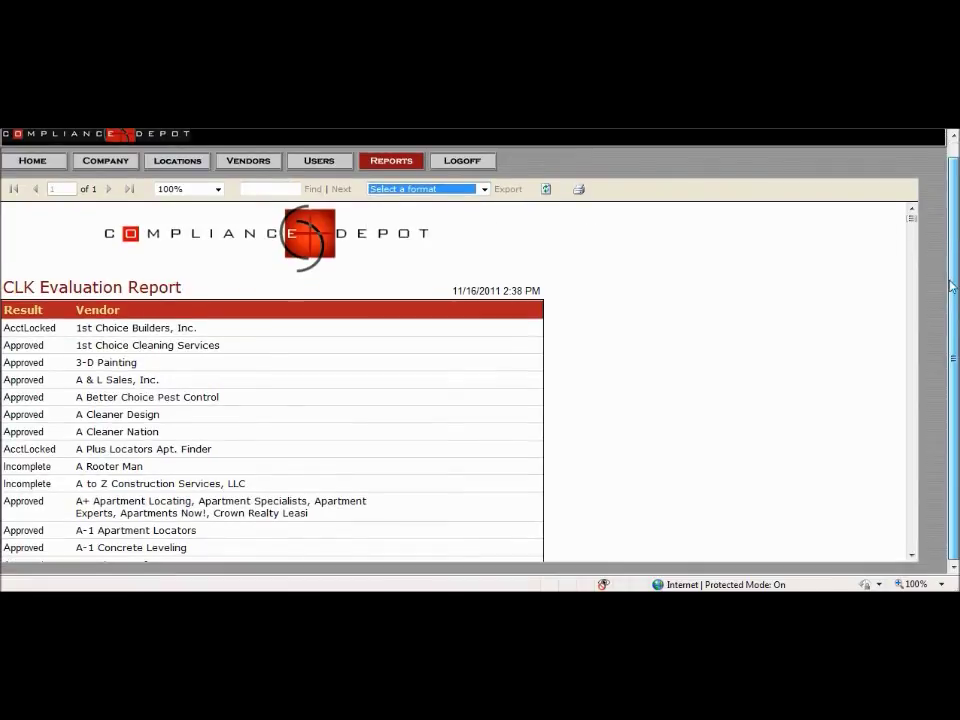
mouse_move(910, 222)
left_mouse_down()
mouse_move(906, 245)
mouse_move(909, 214)
left_mouse_up()
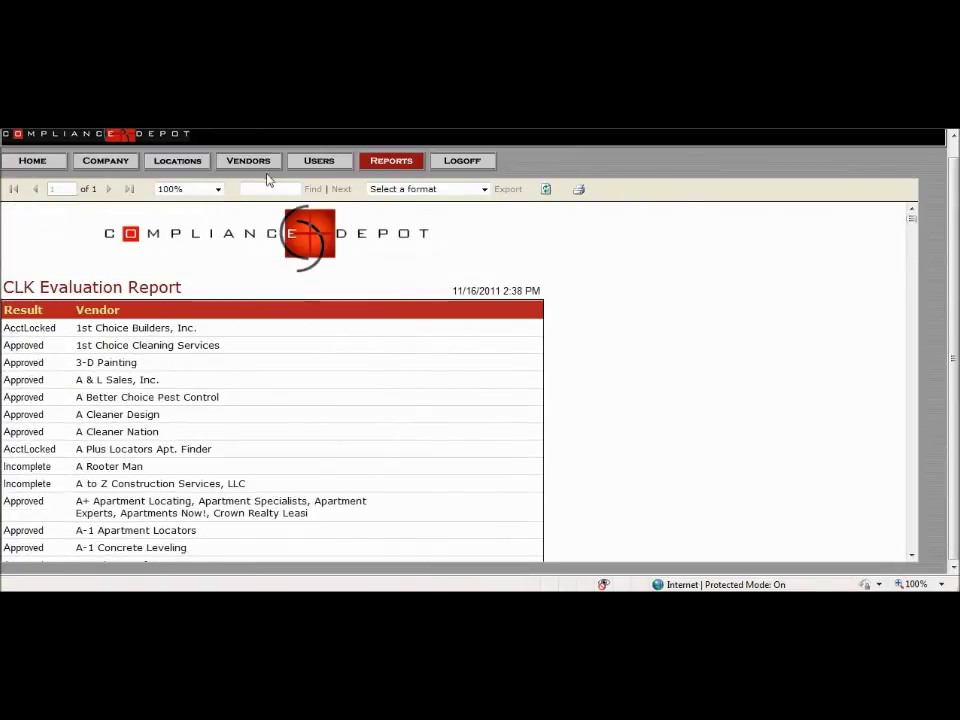
key("alt+Left")
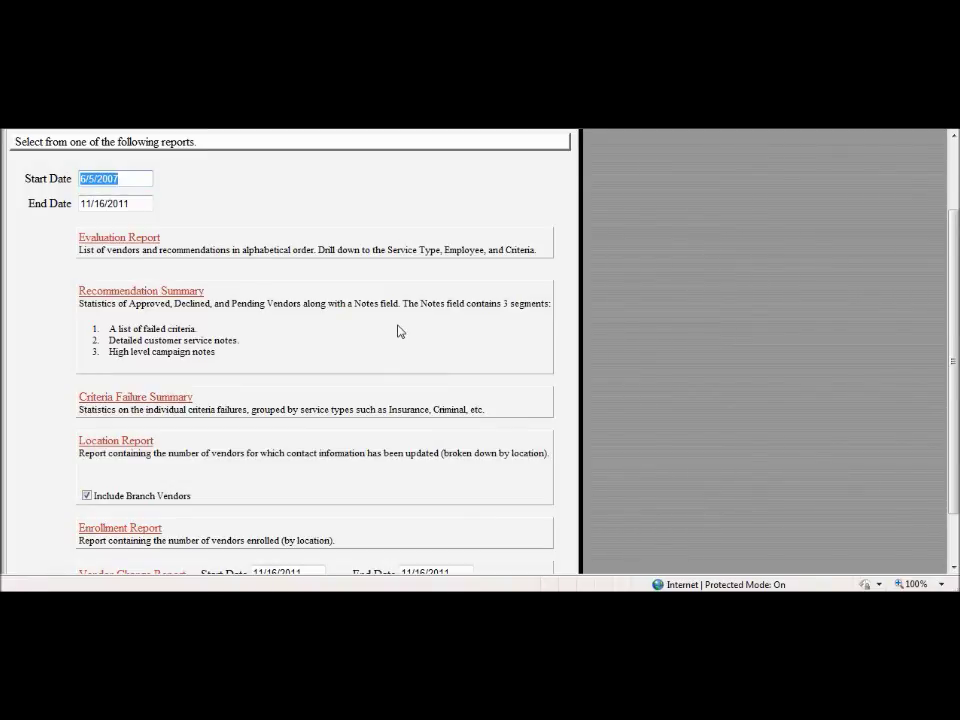
Step: Scroll to the top of the 6/5/2007–11/16/2011 Reports page and clear the Start Date highlight
scroll(399, 331, "up", 1)
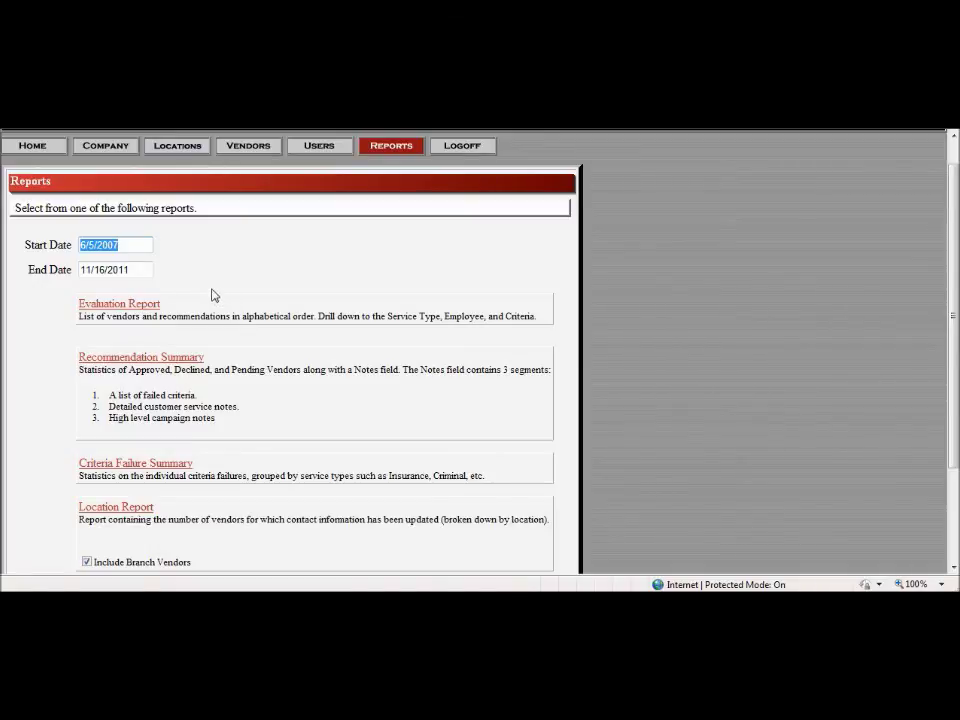
left_click(178, 207)
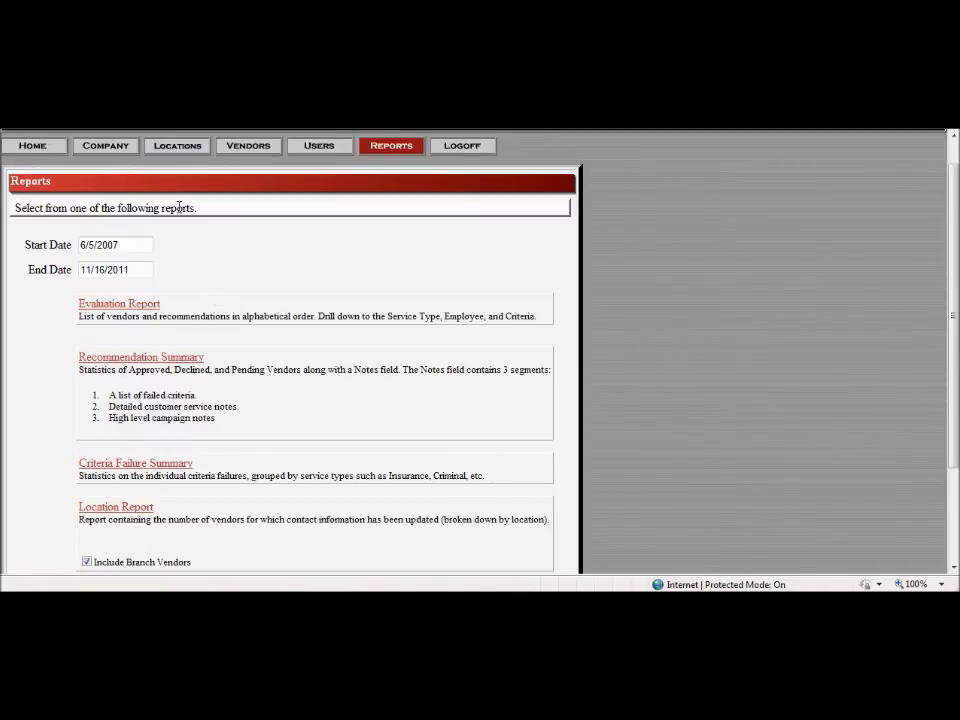